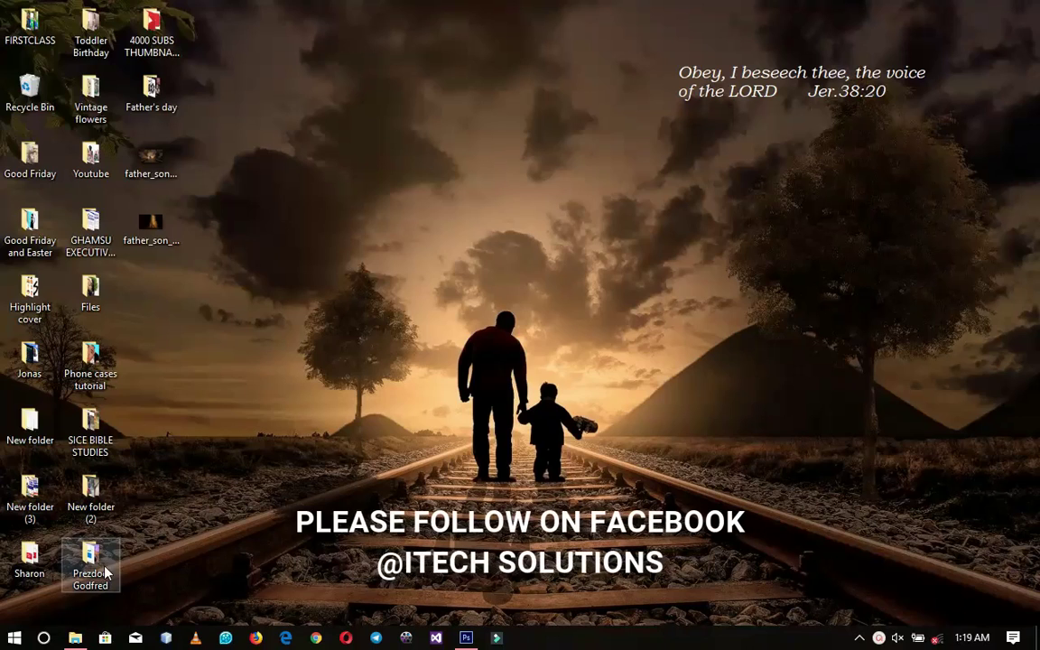
Step: Check the image files in the Father's day folder and create a 4 x 4 inch, 300 pixels/inch RGB document with white background in Photoshop
{"action": "left_click", "coordinate": [75, 638]}
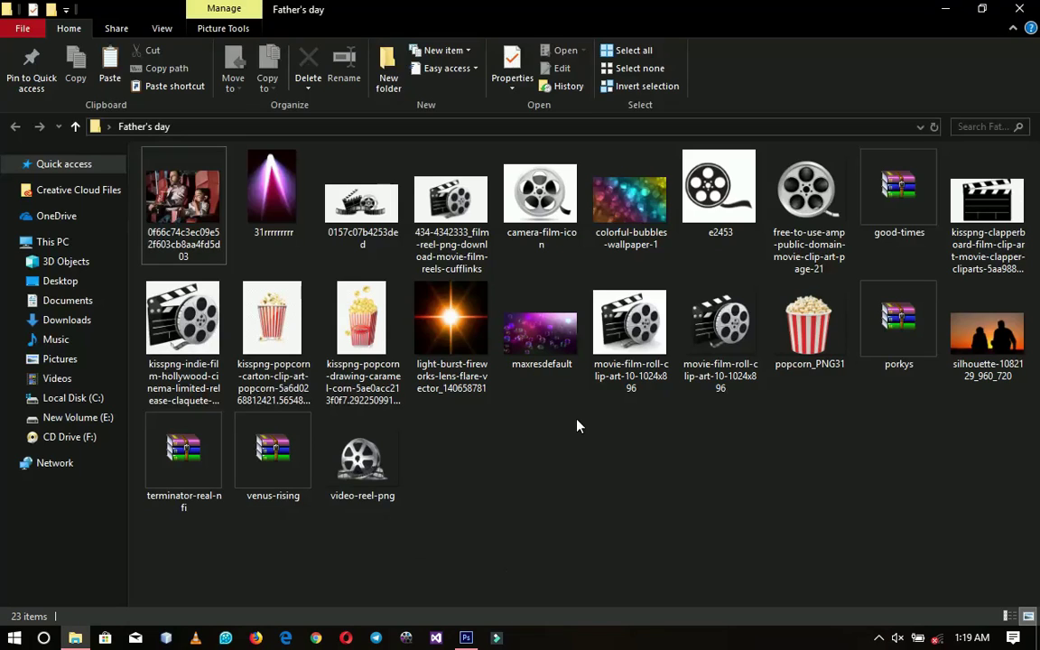
{"action": "key", "text": "alt+Tab"}
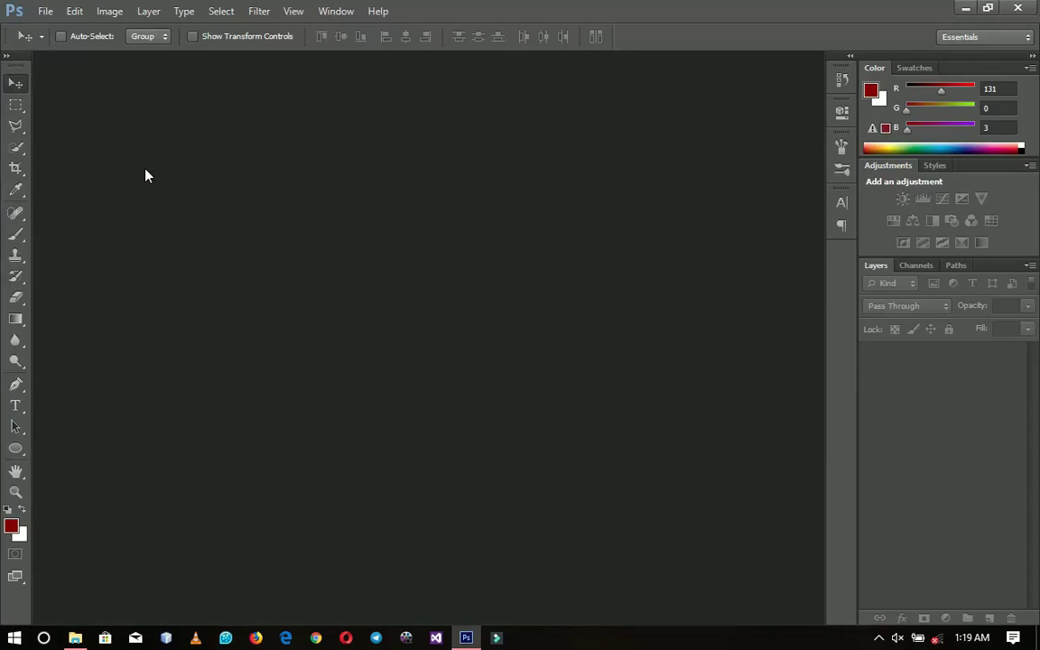
{"action": "key", "text": "ctrl+n"}
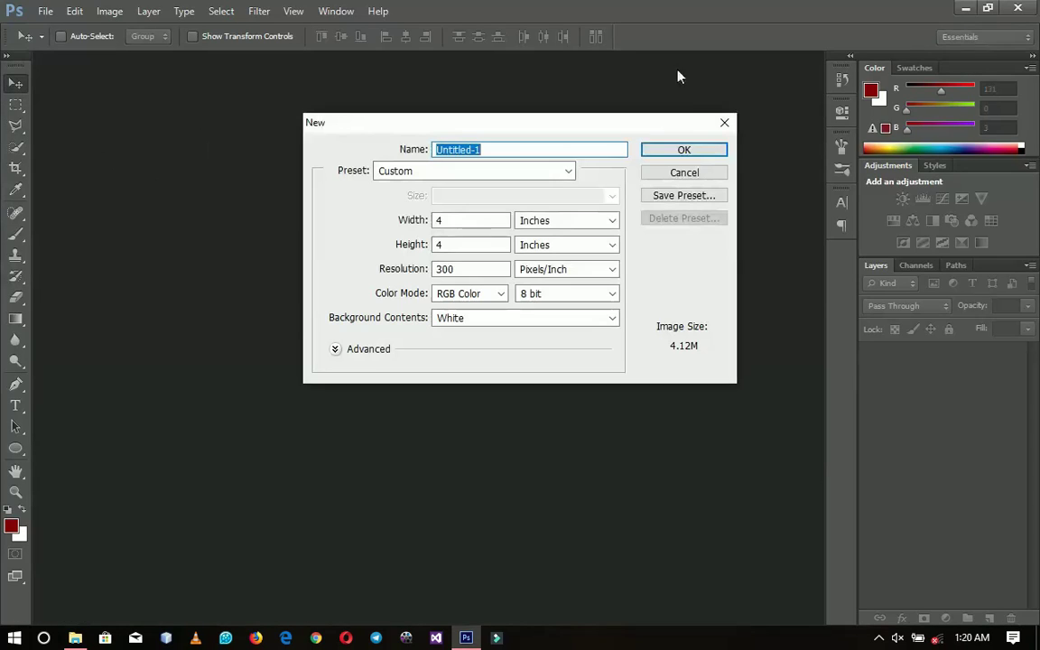
{"action": "left_click", "coordinate": [725, 124]}
{"action": "double_click", "coordinate": [449, 221]}
{"action": "double_click", "coordinate": [439, 245]}
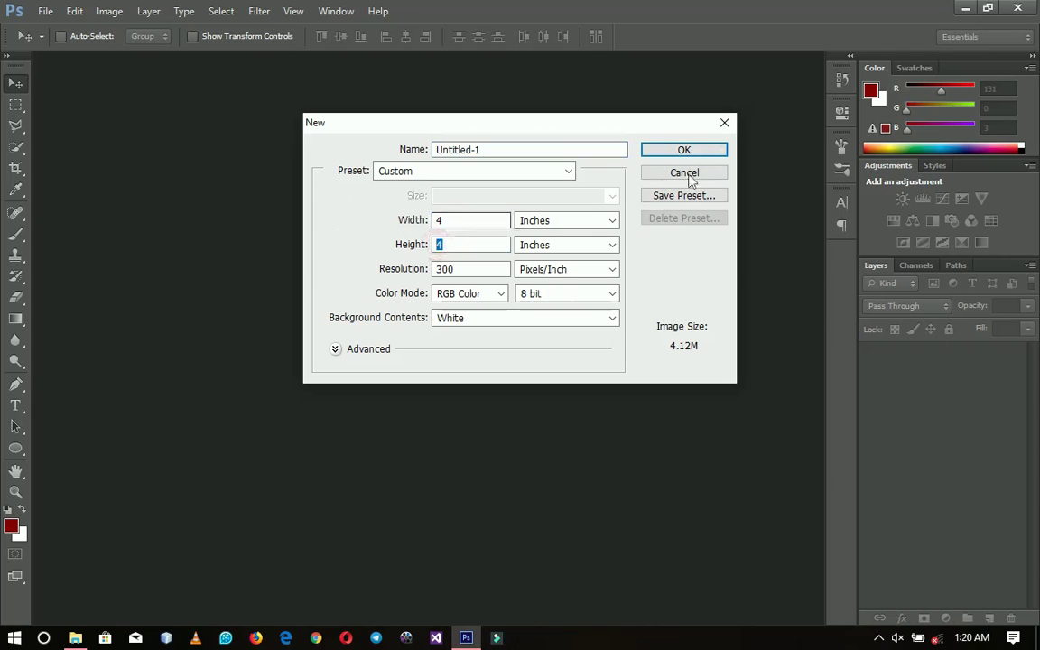
{"action": "left_click", "coordinate": [707, 151]}
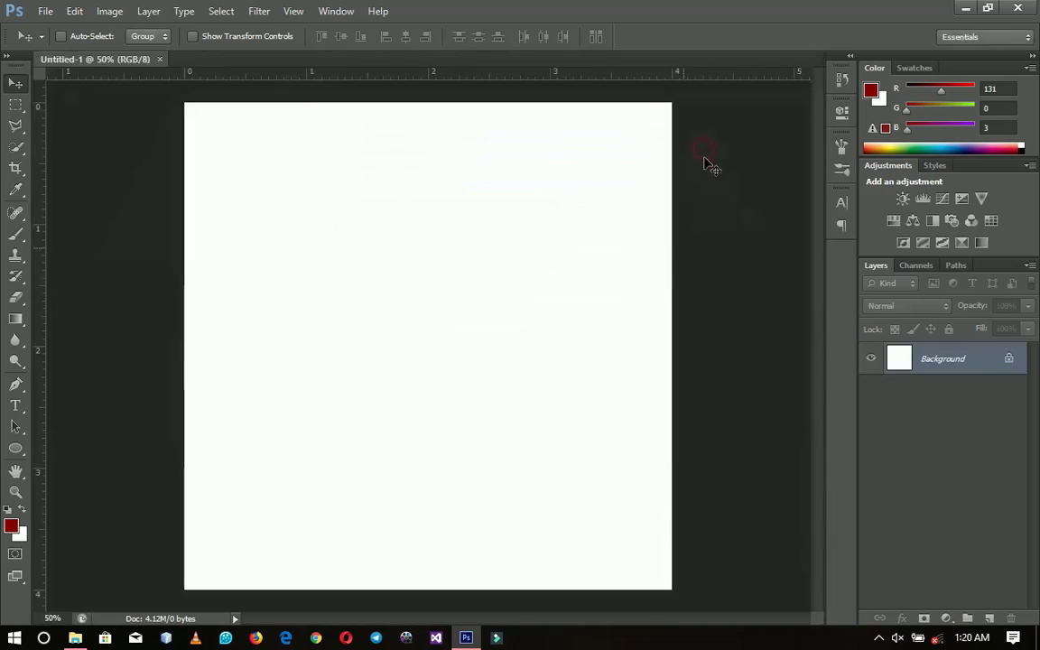
Step: Add a gradient fill layer and give it the dark-red-to-bright-red gradient preset
{"action": "left_click", "coordinate": [945, 618]}
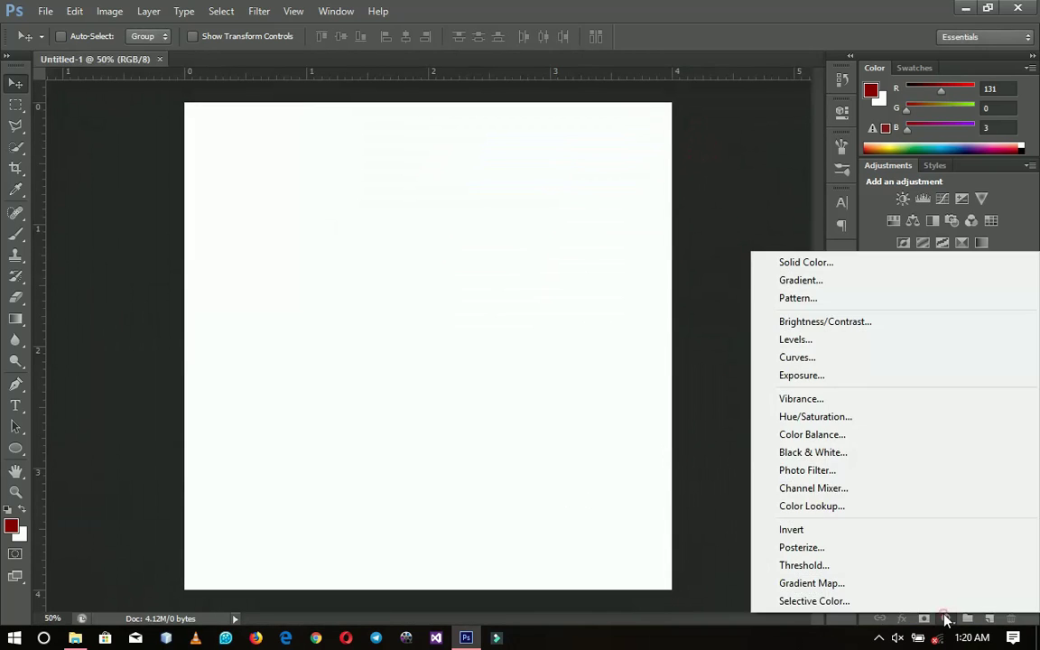
{"action": "left_click", "coordinate": [834, 282]}
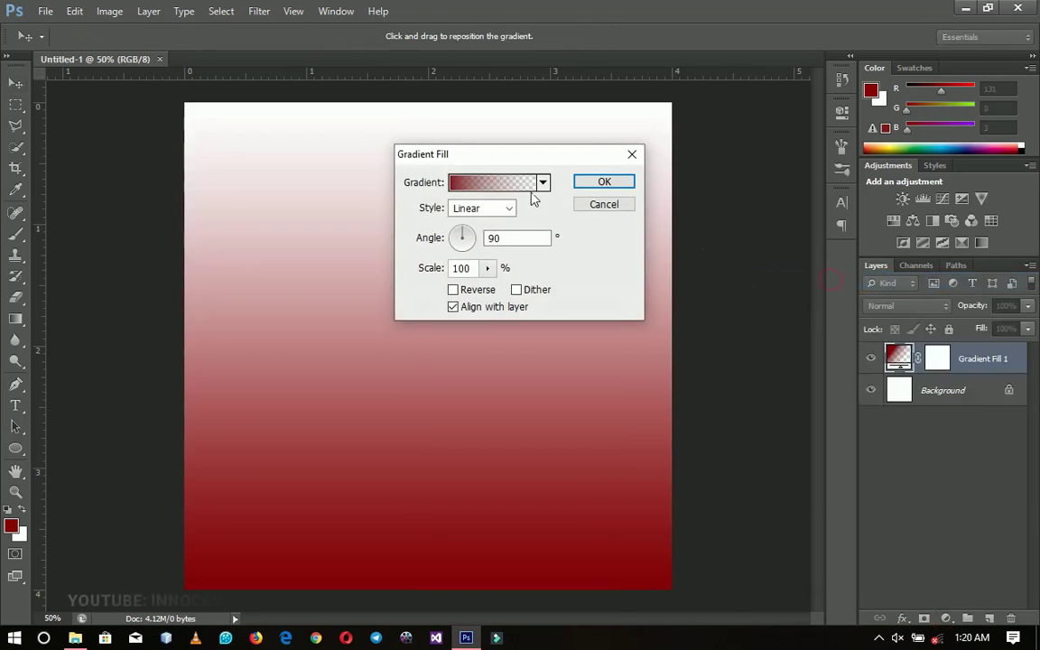
{"action": "left_click", "coordinate": [522, 185]}
{"action": "scroll", "coordinate": [908, 236], "scroll_direction": "down", "scroll_amount": 5}
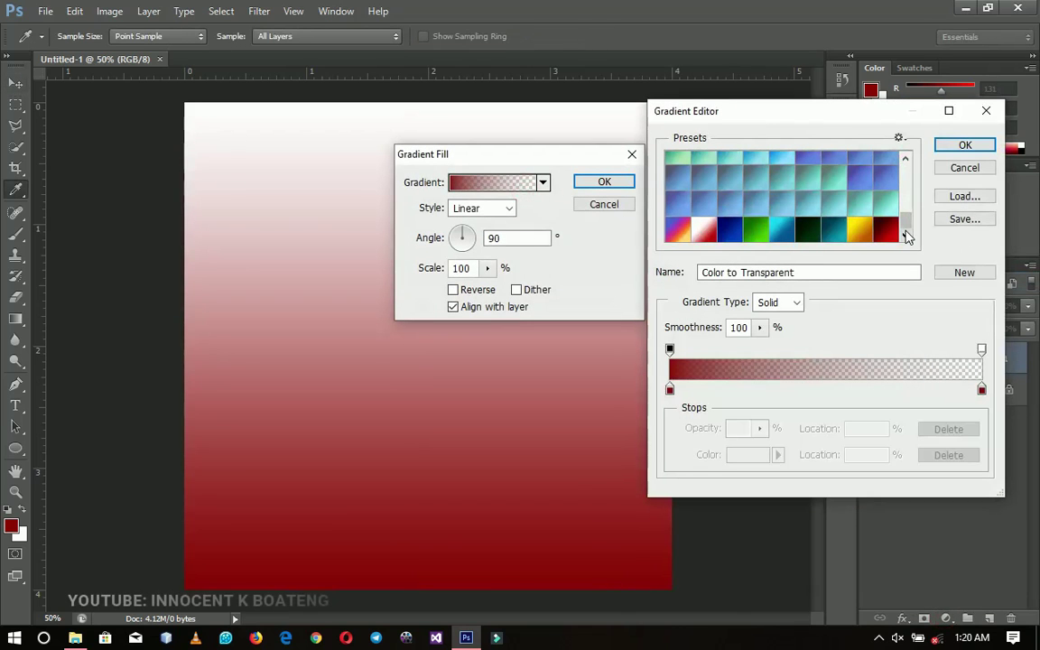
{"action": "left_click", "coordinate": [885, 233]}
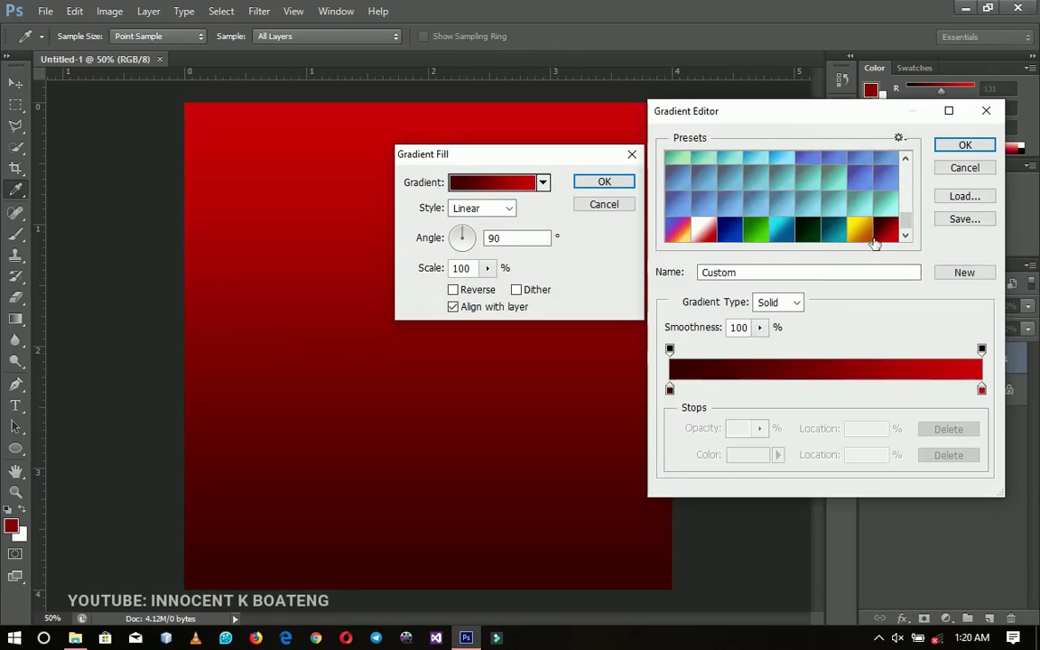
Step: Inspect the colours of the gradient's start and end stops and accept the gradient as a linear fill at 90 degrees
{"action": "left_click", "coordinate": [669, 390]}
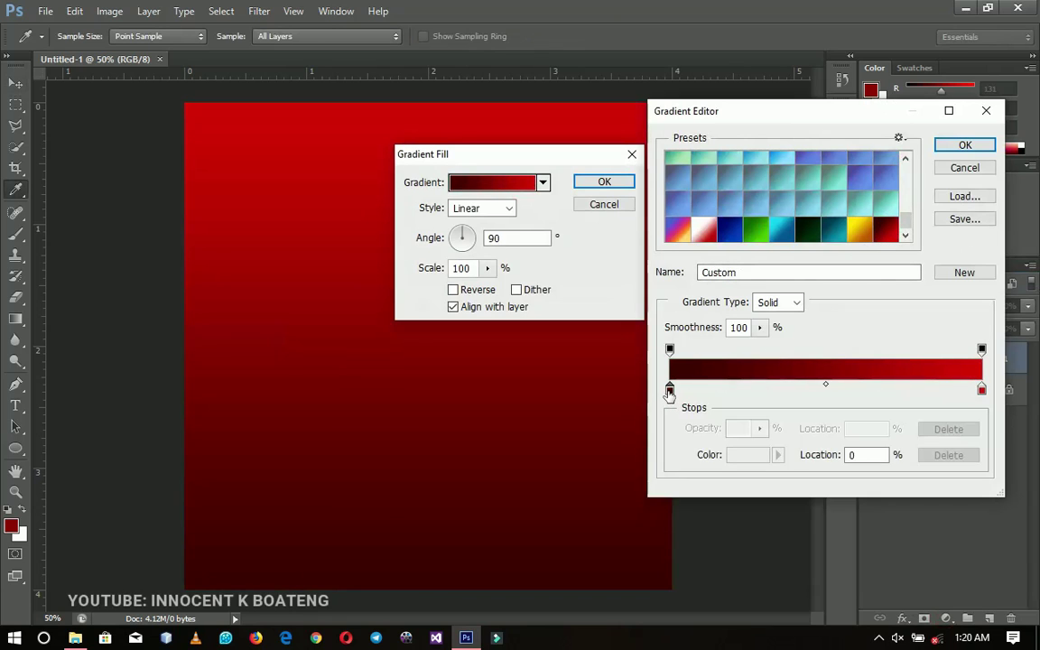
{"action": "left_click", "coordinate": [746, 455]}
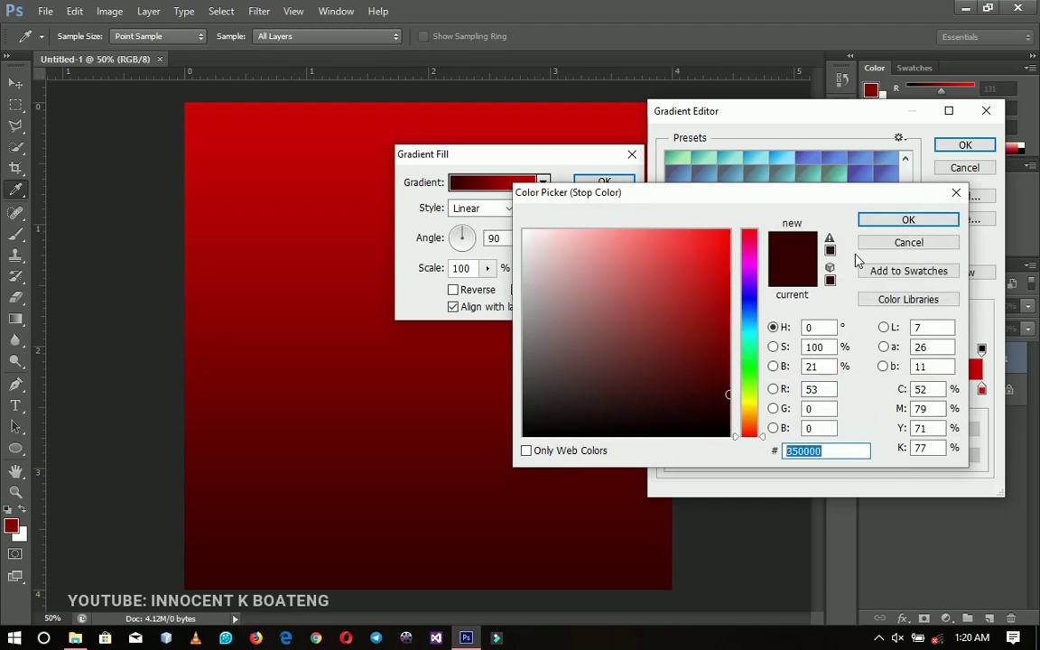
{"action": "left_click", "coordinate": [909, 242]}
{"action": "left_click", "coordinate": [983, 391]}
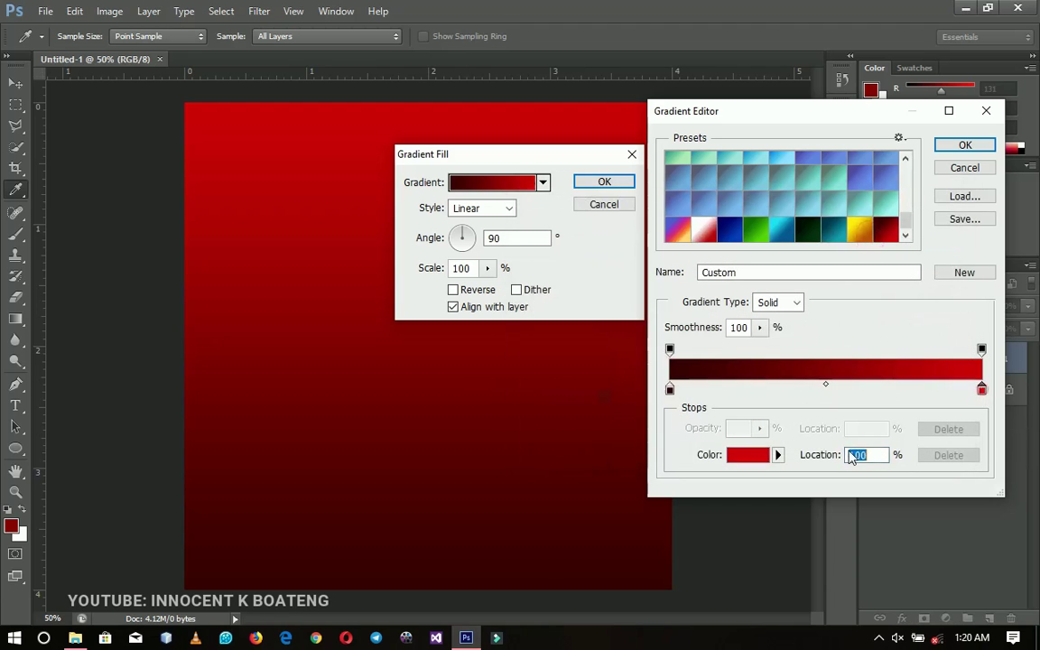
{"action": "left_click", "coordinate": [760, 454]}
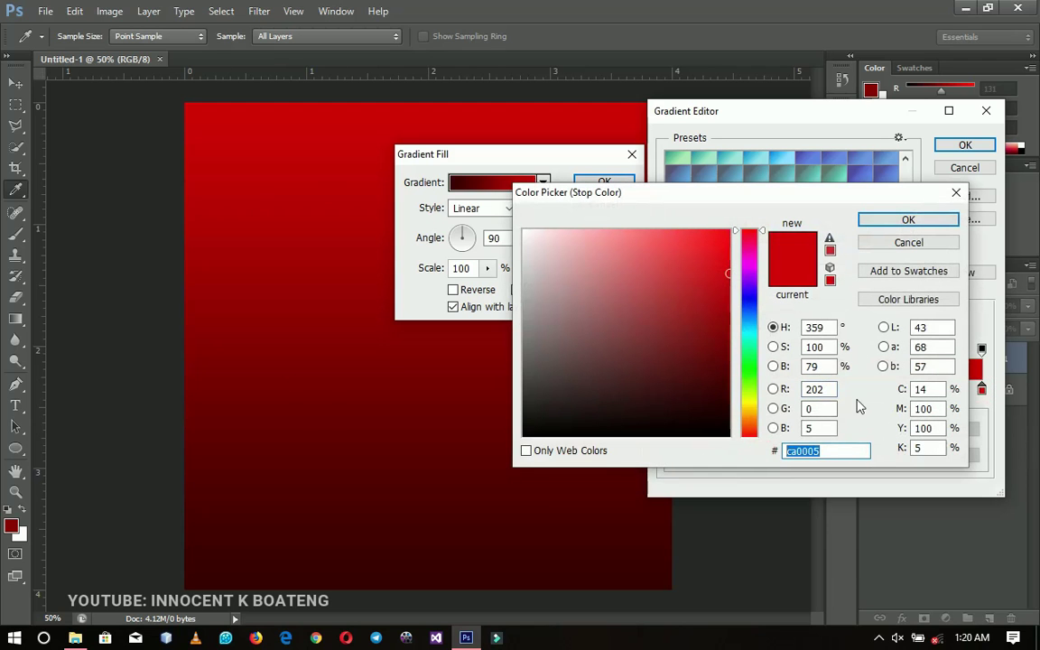
{"action": "left_click", "coordinate": [908, 219]}
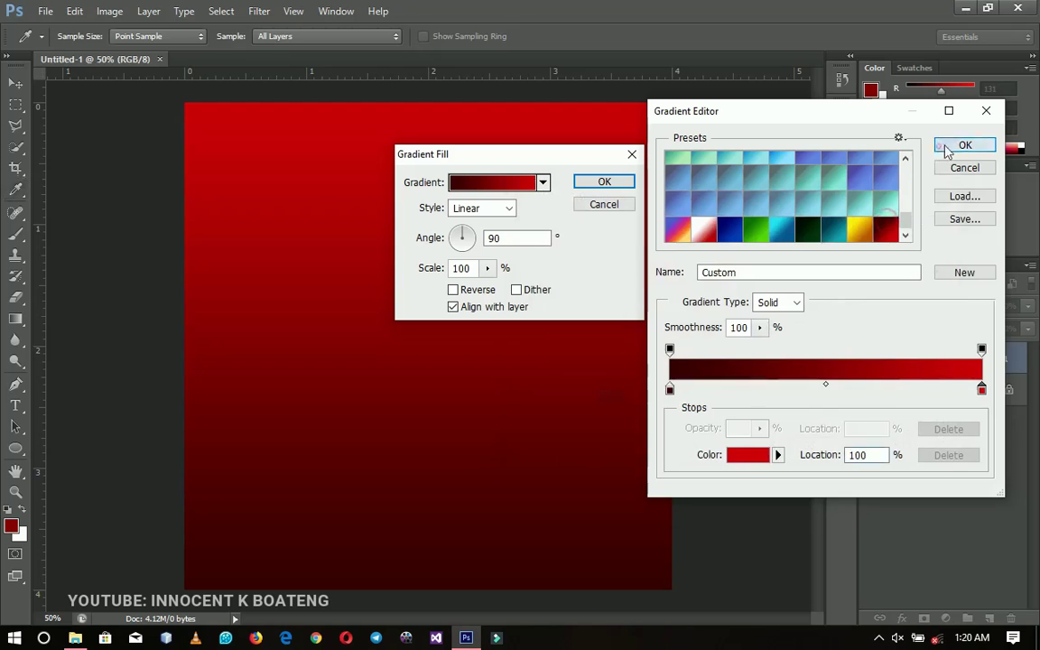
{"action": "left_click", "coordinate": [955, 147]}
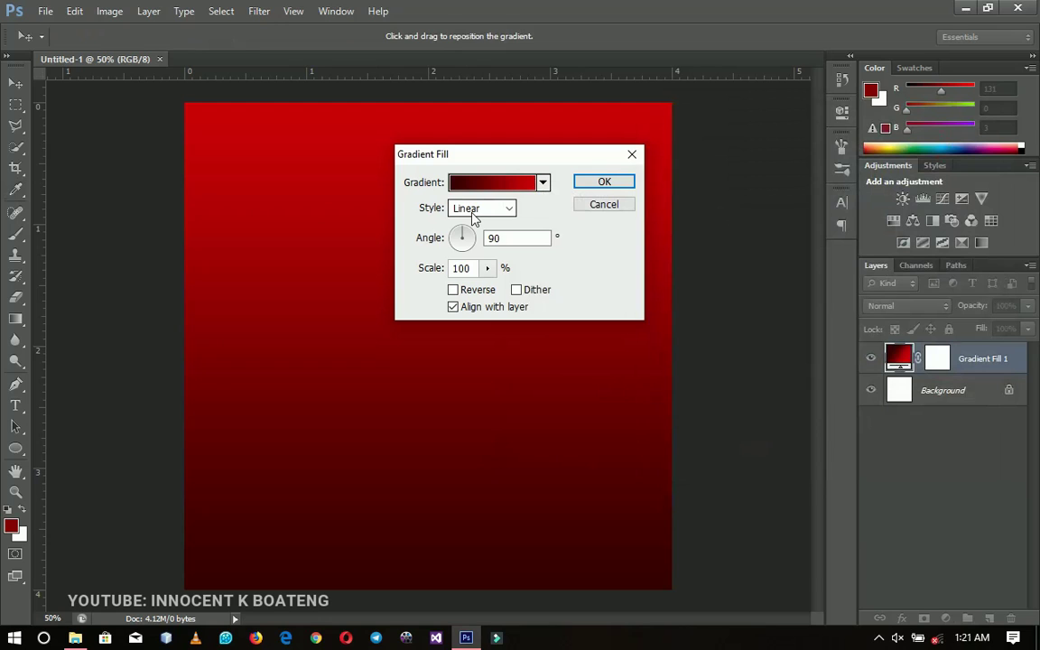
{"action": "left_click", "coordinate": [601, 181]}
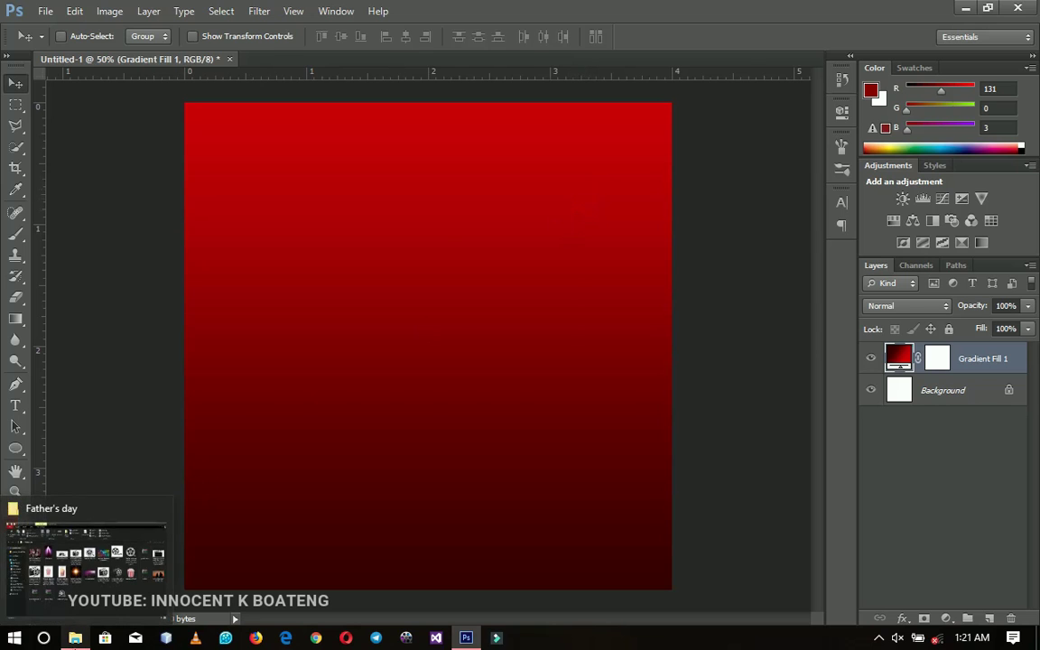
Step: Place the colorful-bubbles-wallpaper-1 image in the document, enlarge it past the canvas width and align it to the canvas's upper edge
{"action": "left_click", "coordinate": [75, 637]}
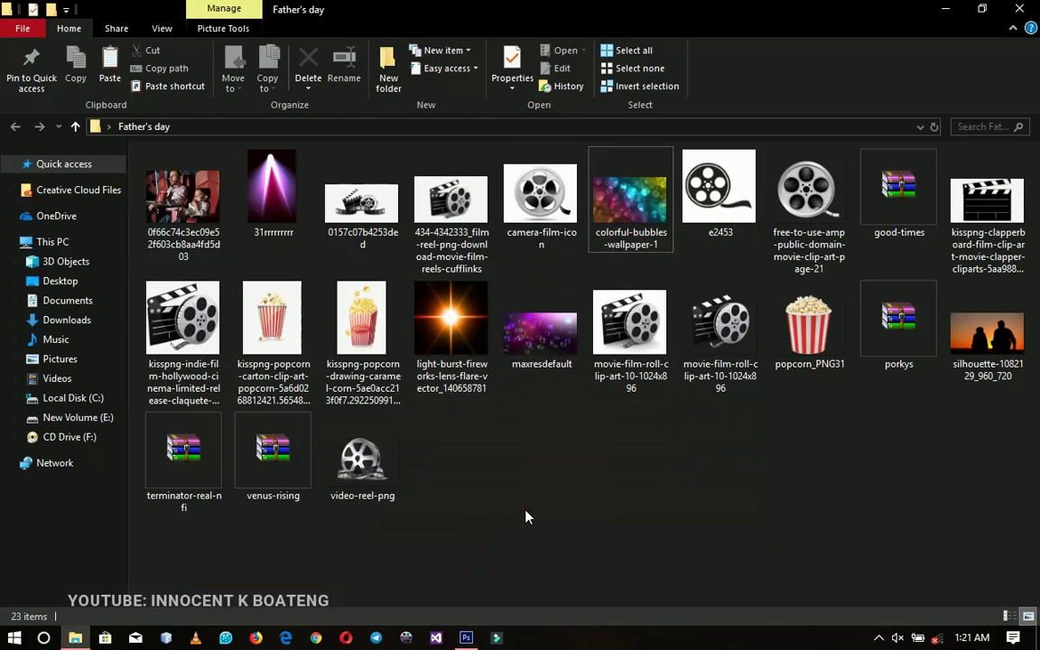
{"action": "left_click_drag", "start_coordinate": [607, 222], "coordinate": [471, 362]}
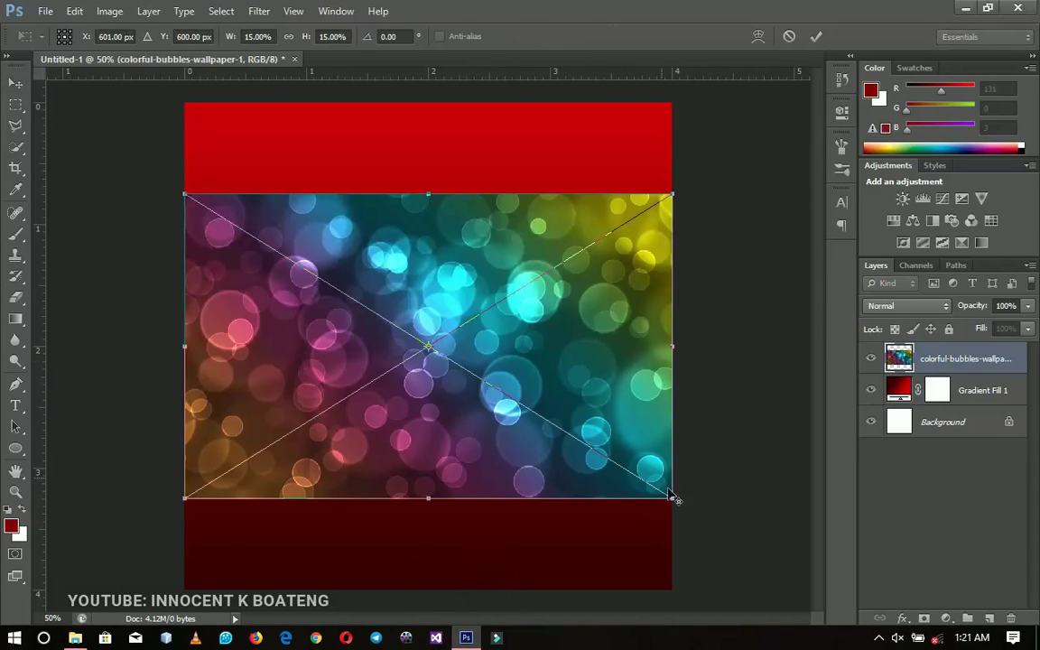
{"action": "left_click_drag", "start_coordinate": [678, 501], "coordinate": [730, 532]}
{"action": "key", "text": "Return"}
{"action": "left_click_drag", "start_coordinate": [611, 425], "coordinate": [604, 338]}
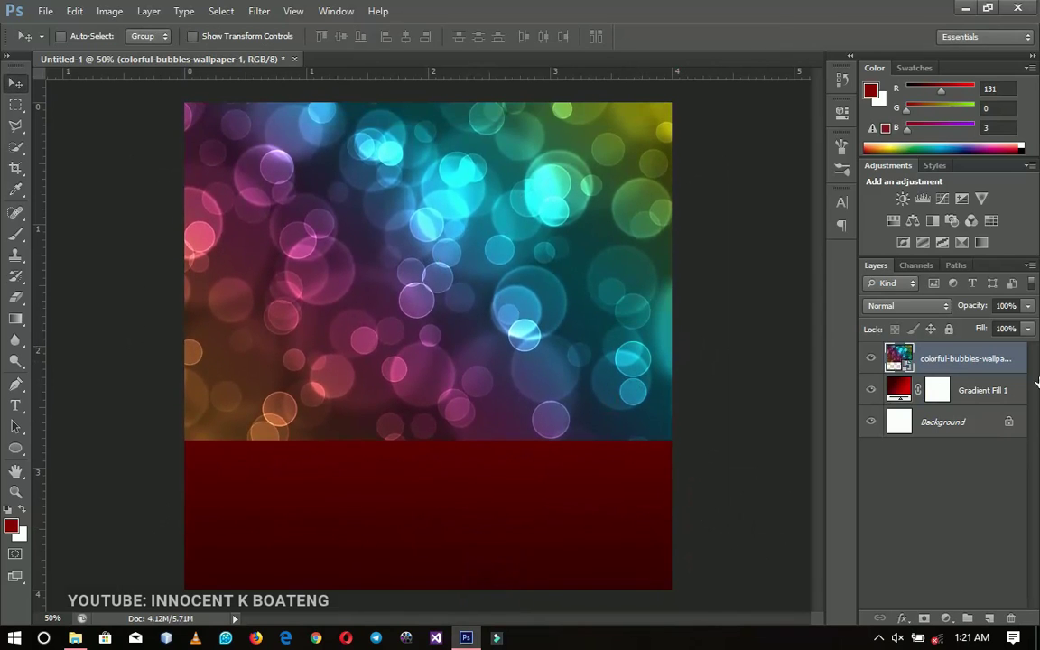
Step: Rasterize the bubbles wallpaper layer and blend it with Soft Light at 78% opacity
{"action": "right_click", "coordinate": [960, 364]}
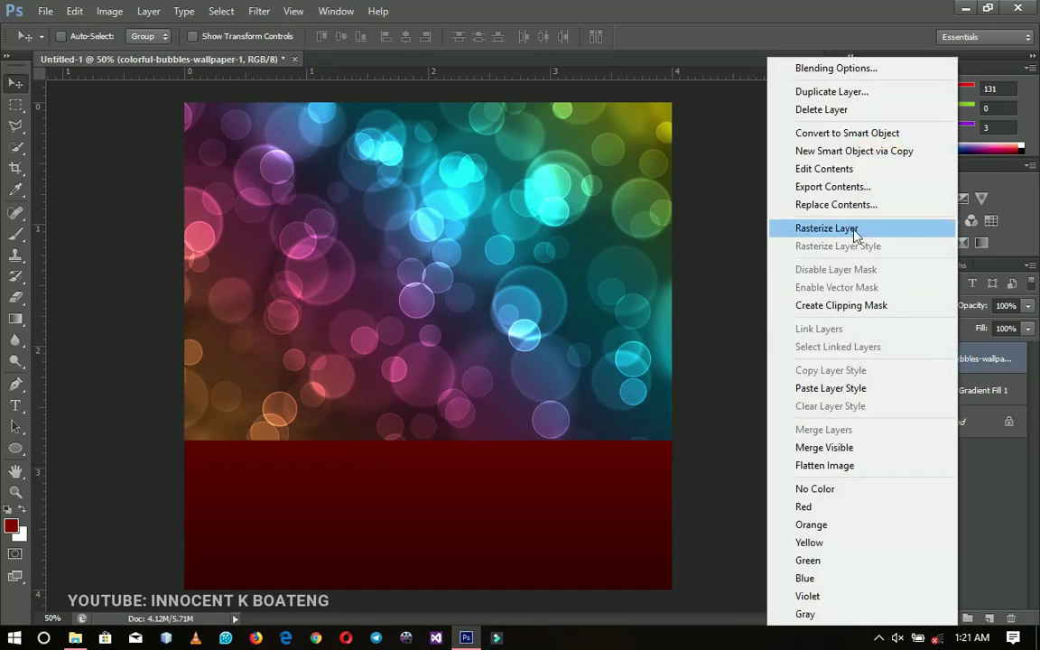
{"action": "left_click", "coordinate": [854, 240]}
{"action": "left_click", "coordinate": [901, 305]}
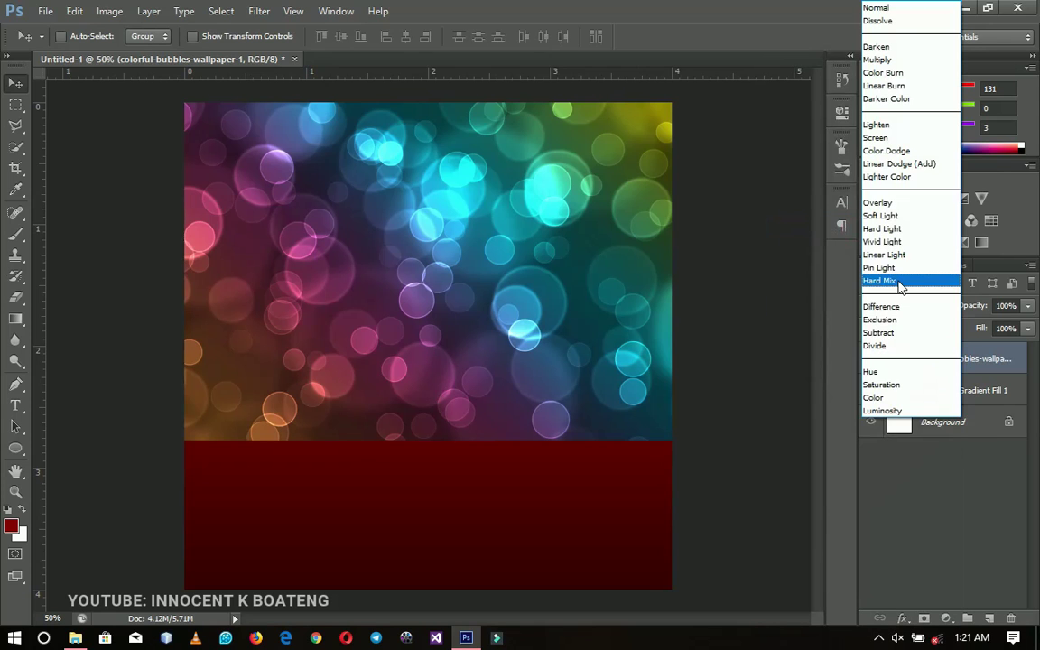
{"action": "left_click", "coordinate": [894, 215]}
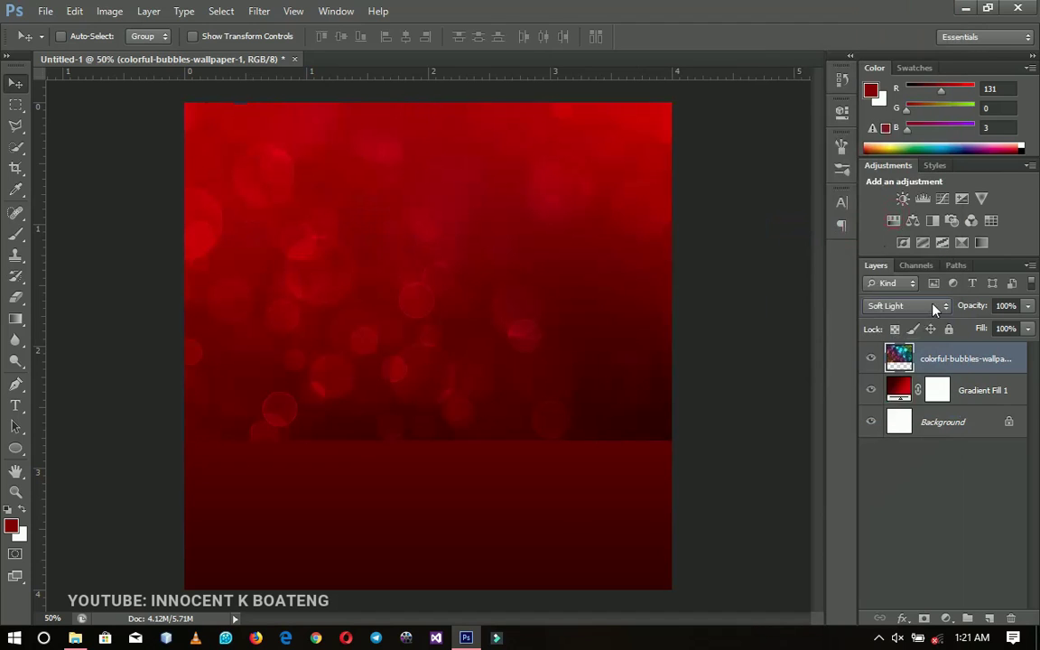
{"action": "left_click_drag", "start_coordinate": [983, 308], "coordinate": [972, 308]}
{"action": "left_click", "coordinate": [968, 587]}
Step: Add a layer mask to the bubbles layer and paint black with a soft 400 px brush to fade its lower edge
{"action": "left_click", "coordinate": [927, 622]}
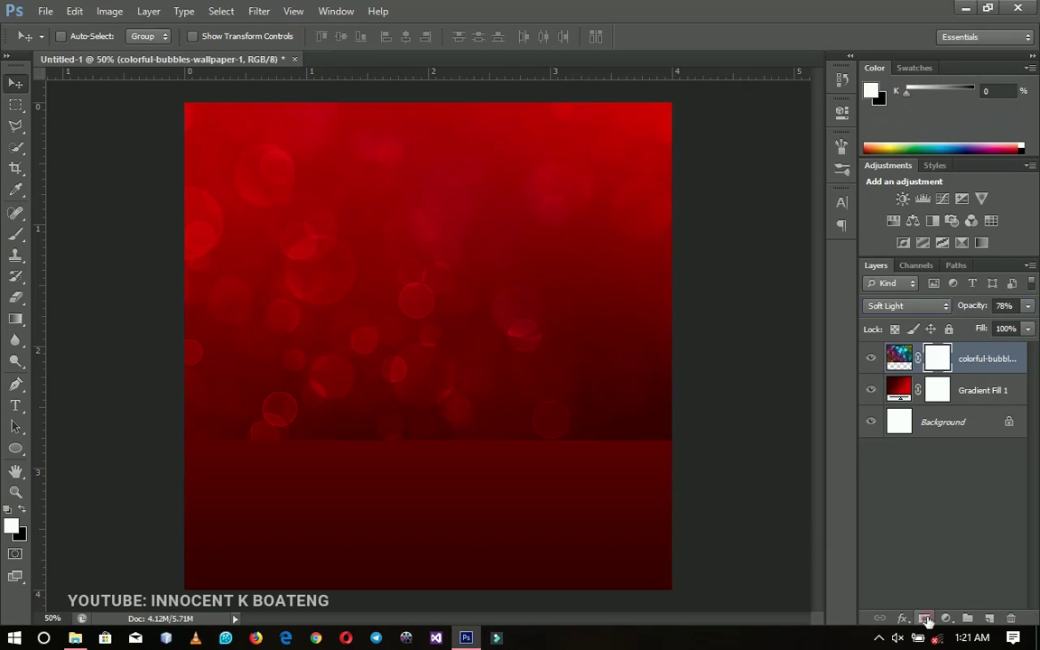
{"action": "key", "text": "b"}
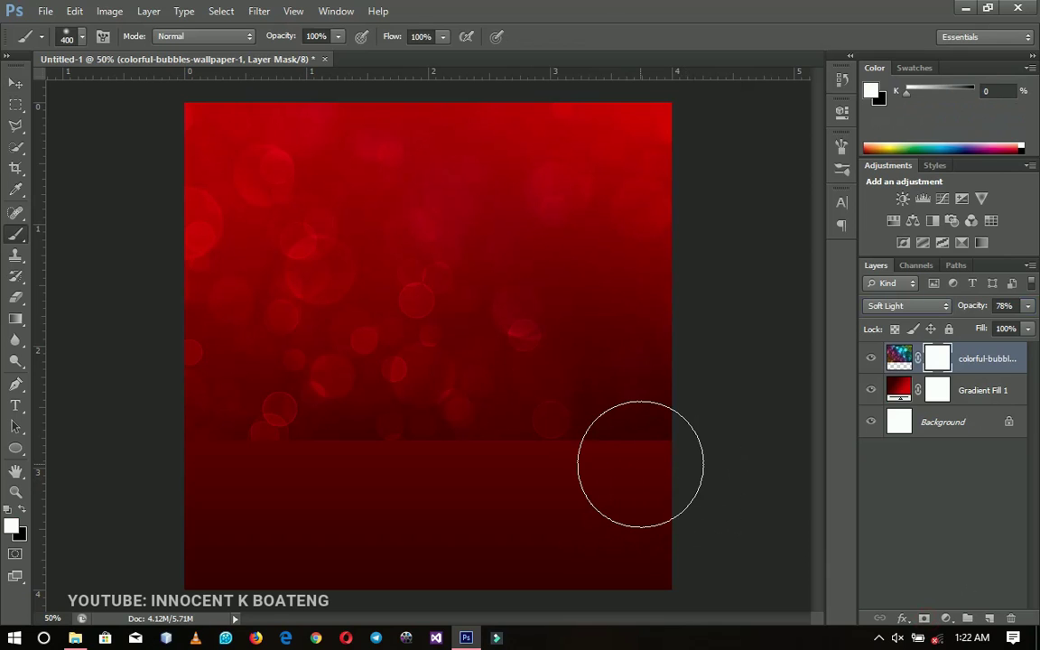
{"action": "key", "text": "x"}
{"action": "mouse_move", "coordinate": [678, 545]}
{"action": "left_mouse_down"}
{"action": "mouse_move", "coordinate": [602, 479]}
{"action": "mouse_move", "coordinate": [690, 466]}
{"action": "mouse_move", "coordinate": [353, 478]}
{"action": "mouse_move", "coordinate": [197, 474]}
{"action": "mouse_move", "coordinate": [249, 462]}
{"action": "mouse_move", "coordinate": [106, 456]}
{"action": "mouse_move", "coordinate": [260, 489]}
{"action": "mouse_move", "coordinate": [254, 495]}
{"action": "mouse_move", "coordinate": [330, 529]}
{"action": "left_mouse_up"}
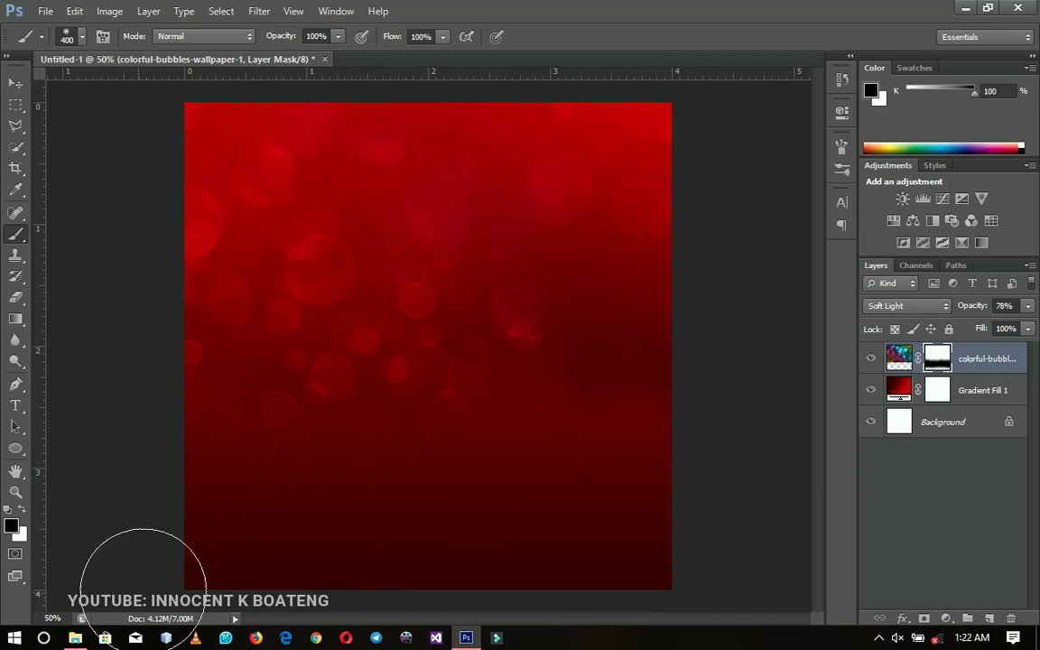
Step: Place the photo of the father and son in cinema seats from the Father's day folder and align it to the canvas's upper edge
{"action": "left_click", "coordinate": [76, 639]}
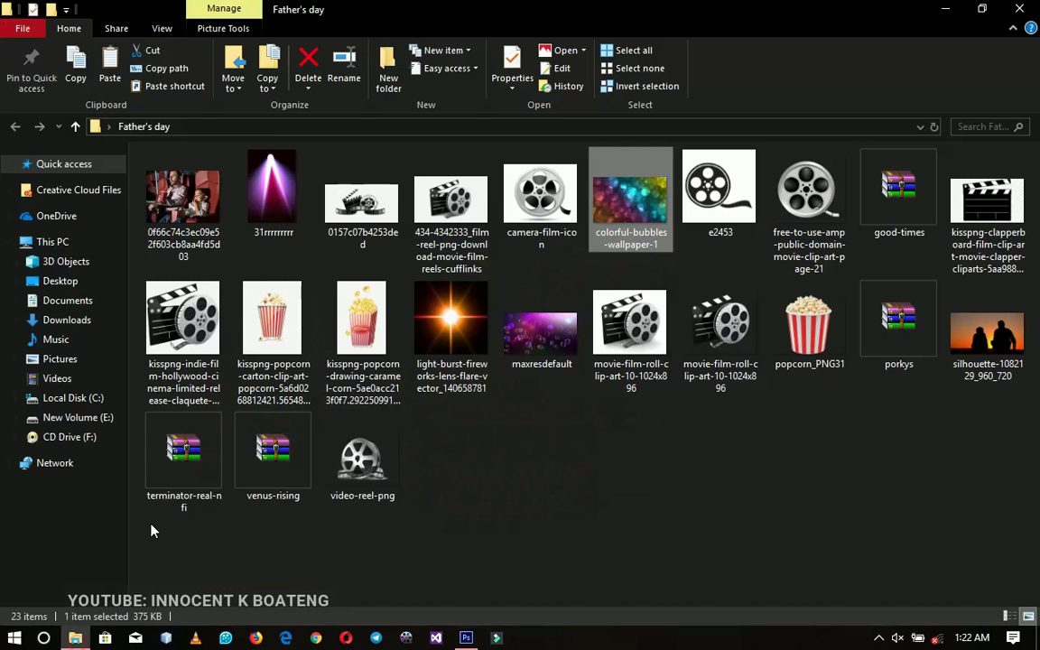
{"action": "left_click_drag", "start_coordinate": [180, 194], "coordinate": [465, 358]}
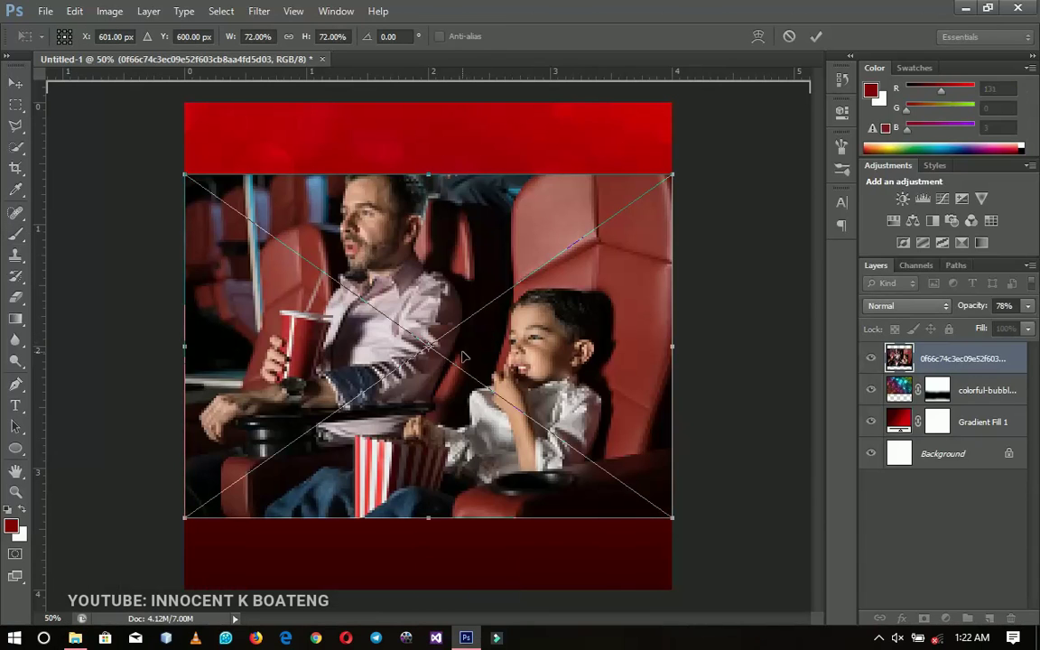
{"action": "key", "text": "Return"}
{"action": "left_click_drag", "start_coordinate": [458, 359], "coordinate": [467, 286]}
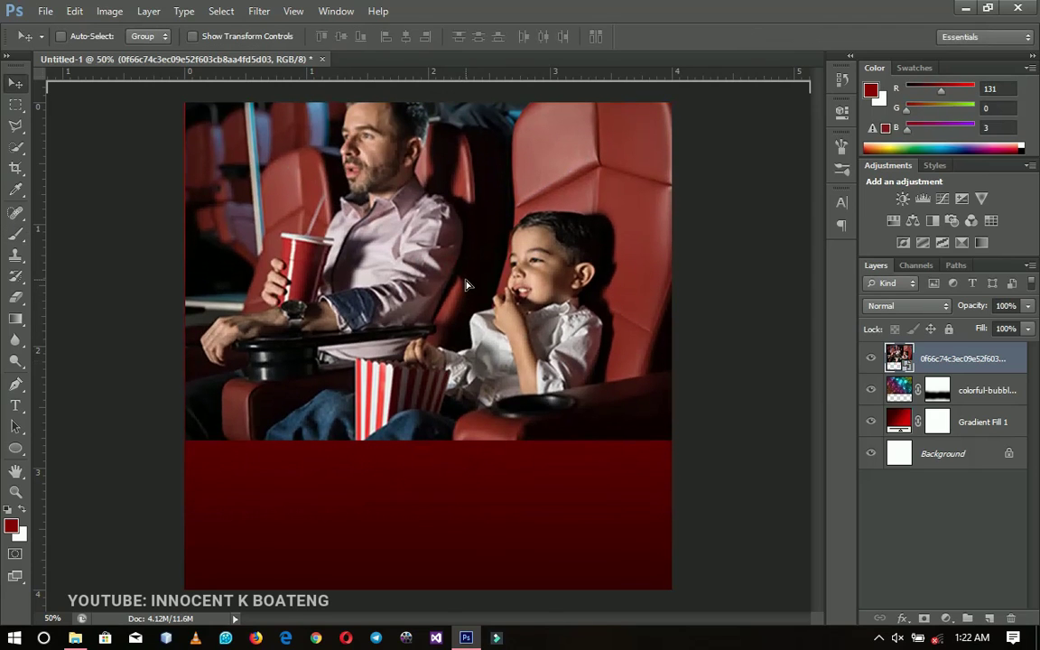
Step: Rasterize the cinema photo layer, set its blend mode to Soft Light and nudge the photo slightly downward
{"action": "right_click", "coordinate": [961, 359]}
{"action": "left_click", "coordinate": [811, 236]}
{"action": "left_click", "coordinate": [921, 309]}
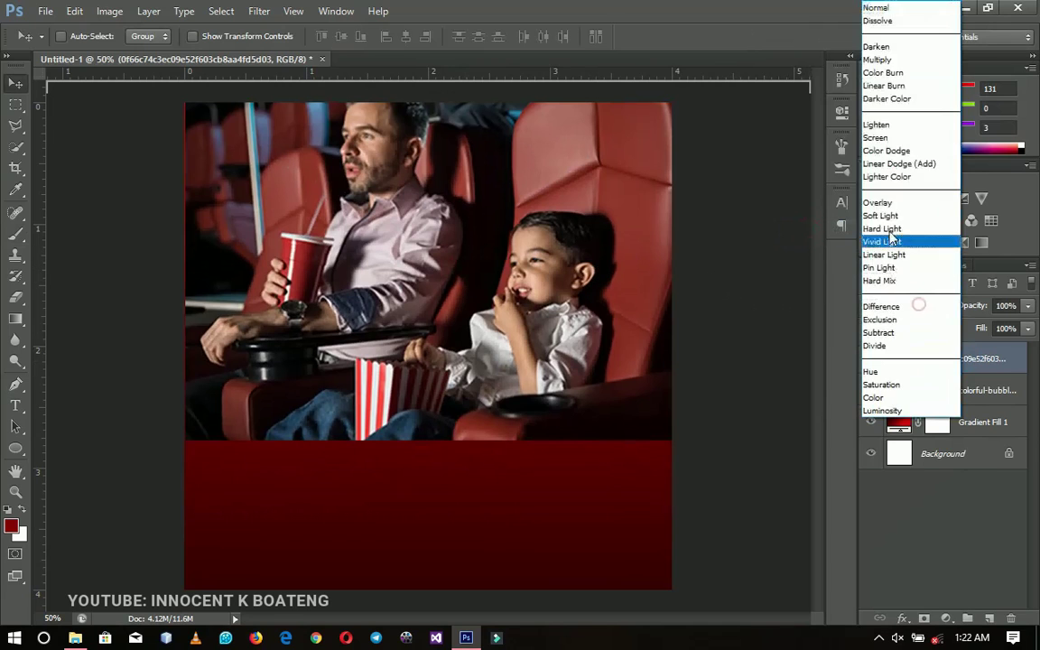
{"action": "left_click", "coordinate": [879, 217]}
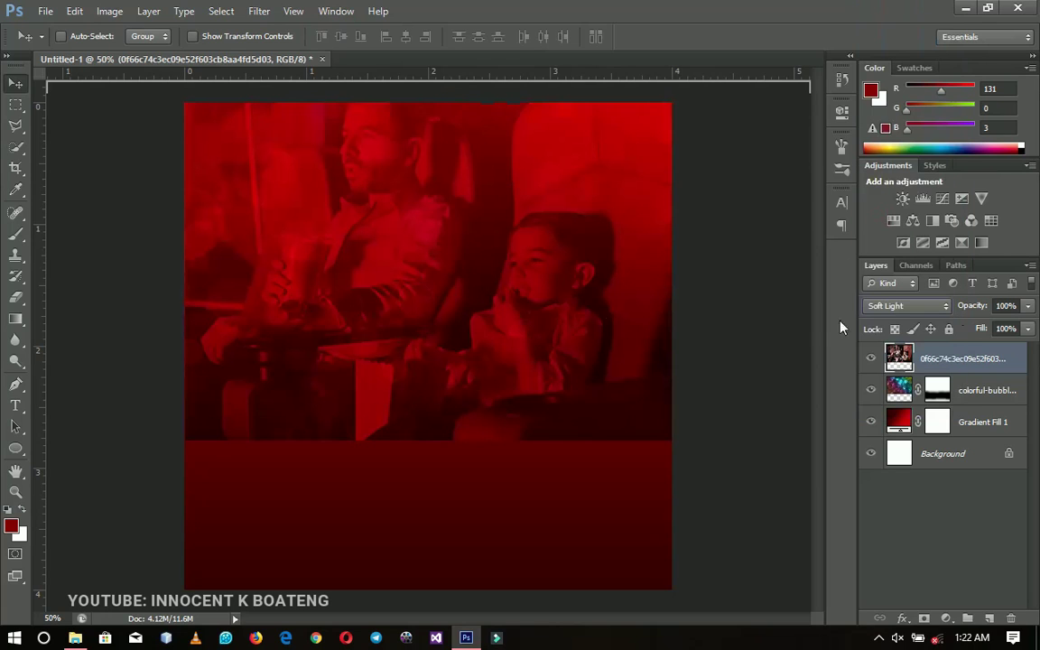
{"action": "mouse_move", "coordinate": [575, 207]}
{"action": "left_mouse_down"}
{"action": "mouse_move", "coordinate": [573, 225]}
{"action": "mouse_move", "coordinate": [571, 216]}
{"action": "left_mouse_up"}
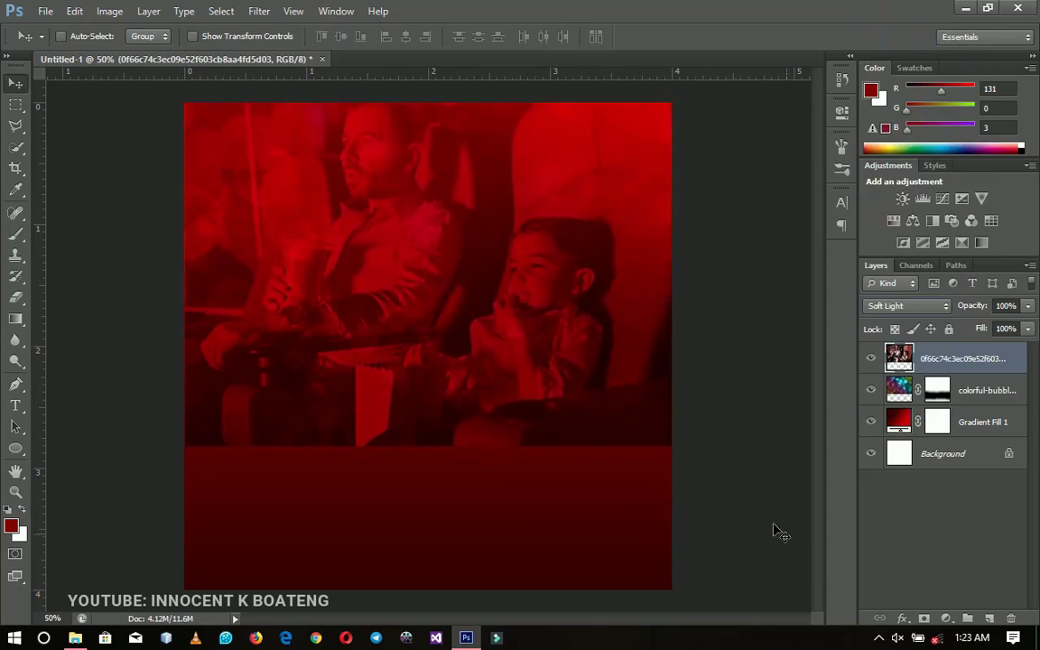
Step: Add a layer mask to the cinema photo and brush black along its lower edge to fade it into the red background
{"action": "left_click", "coordinate": [923, 619]}
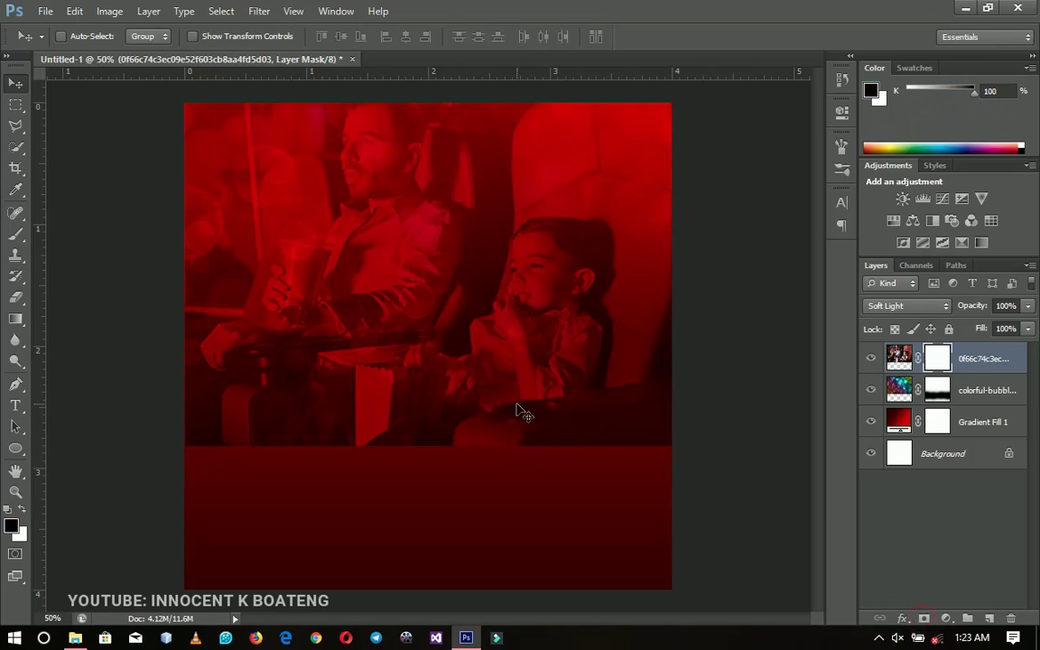
{"action": "key", "text": "b"}
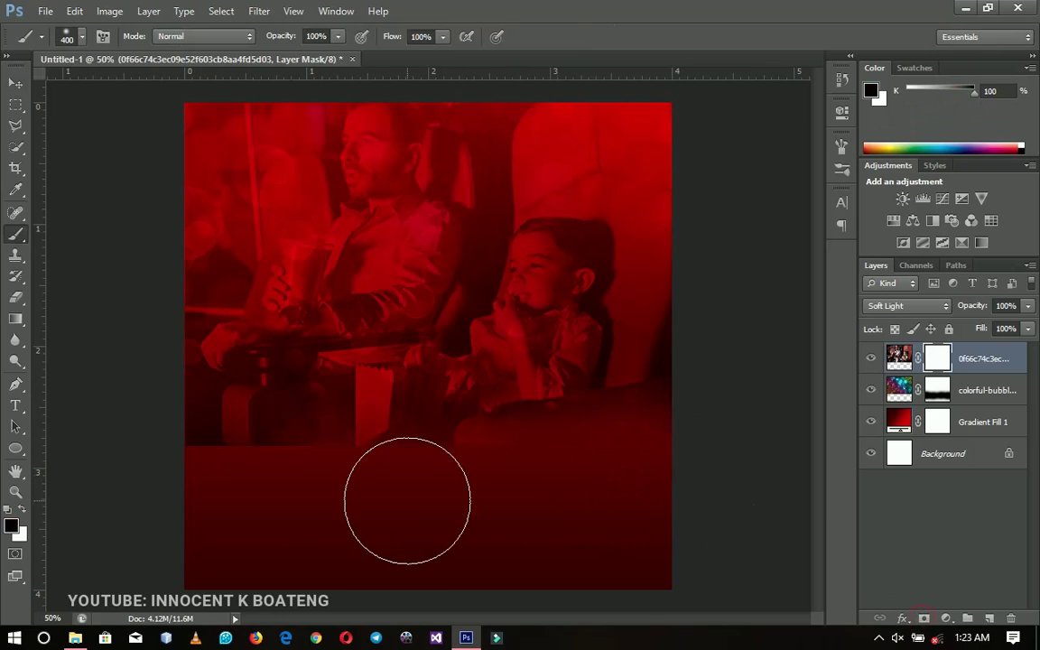
{"action": "mouse_move", "coordinate": [167, 476]}
{"action": "left_mouse_down"}
{"action": "mouse_move", "coordinate": [715, 556]}
{"action": "mouse_move", "coordinate": [447, 508]}
{"action": "mouse_move", "coordinate": [561, 507]}
{"action": "mouse_move", "coordinate": [727, 415]}
{"action": "mouse_move", "coordinate": [695, 434]}
{"action": "mouse_move", "coordinate": [526, 468]}
{"action": "mouse_move", "coordinate": [312, 478]}
{"action": "mouse_move", "coordinate": [209, 456]}
{"action": "mouse_move", "coordinate": [163, 492]}
{"action": "mouse_move", "coordinate": [172, 495]}
{"action": "mouse_move", "coordinate": [188, 450]}
{"action": "left_mouse_up"}
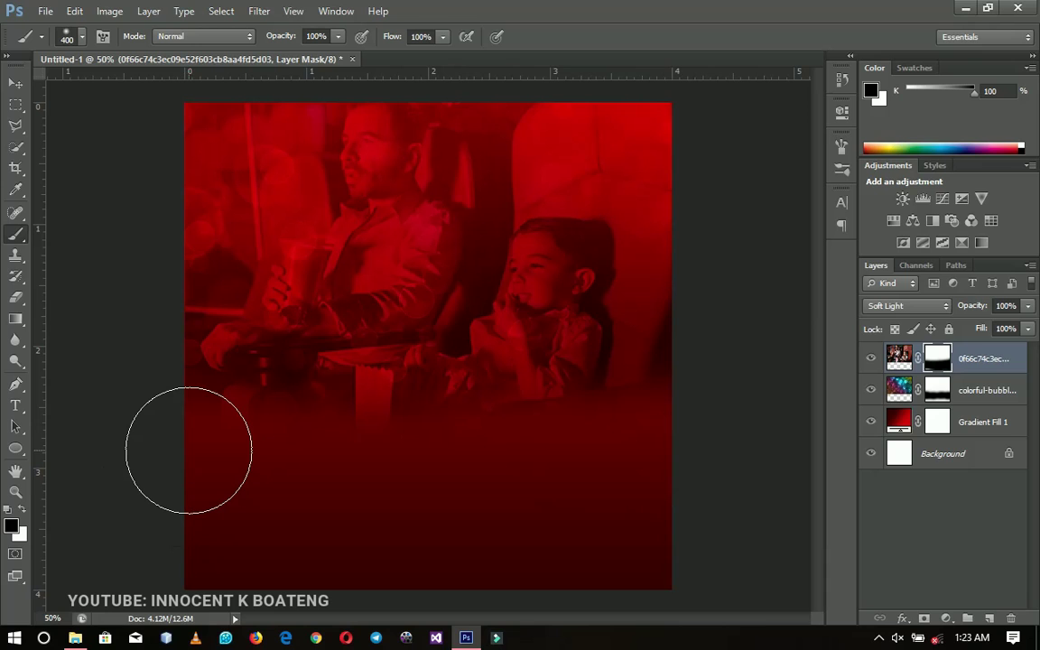
{"action": "left_click", "coordinate": [15, 83]}
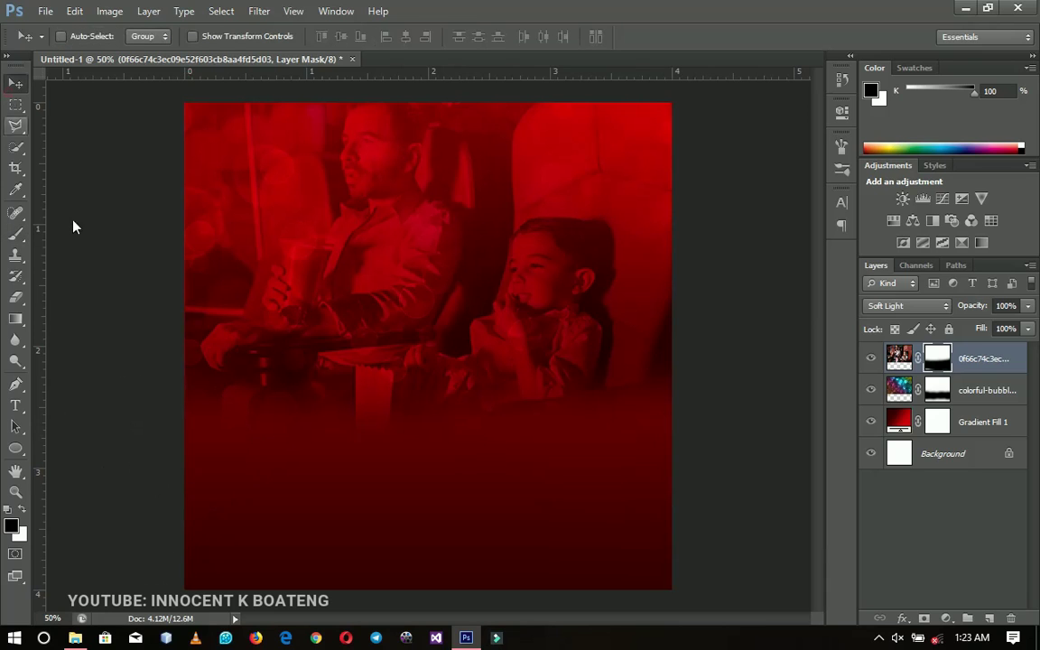
Step: Place popcorn_PNG31 from the Father's day folder, scale it down and centre it horizontally on the canvas
{"action": "left_click", "coordinate": [75, 637]}
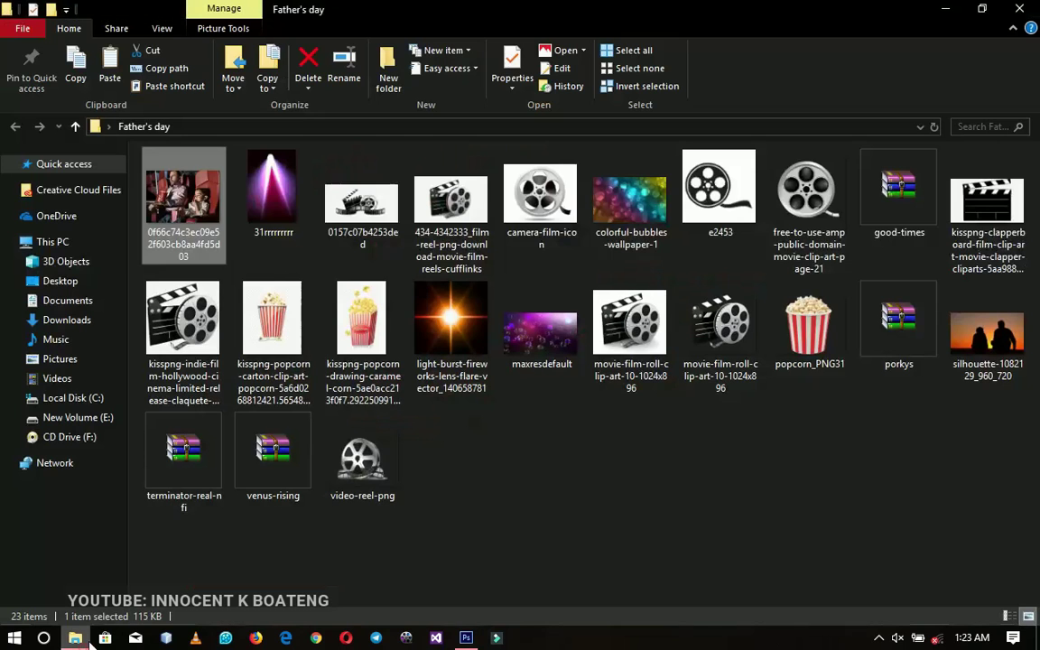
{"action": "left_click_drag", "start_coordinate": [809, 325], "coordinate": [485, 524]}
{"action": "left_click_drag", "start_coordinate": [671, 548], "coordinate": [618, 503]}
{"action": "key", "text": "Return"}
{"action": "key", "text": "ctrl+a"}
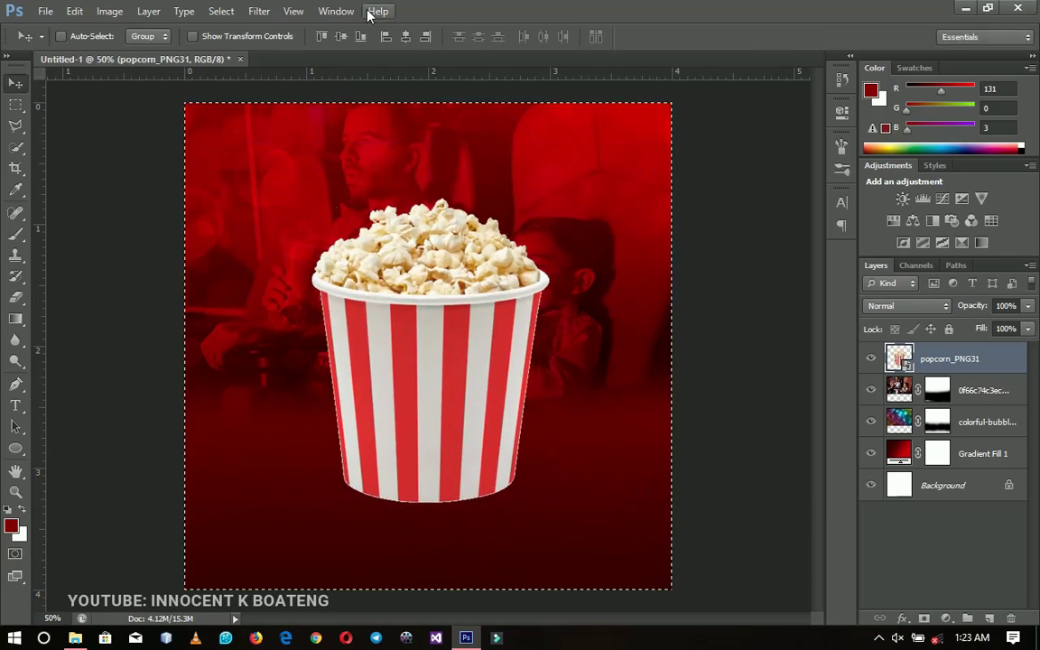
{"action": "left_click", "coordinate": [406, 37]}
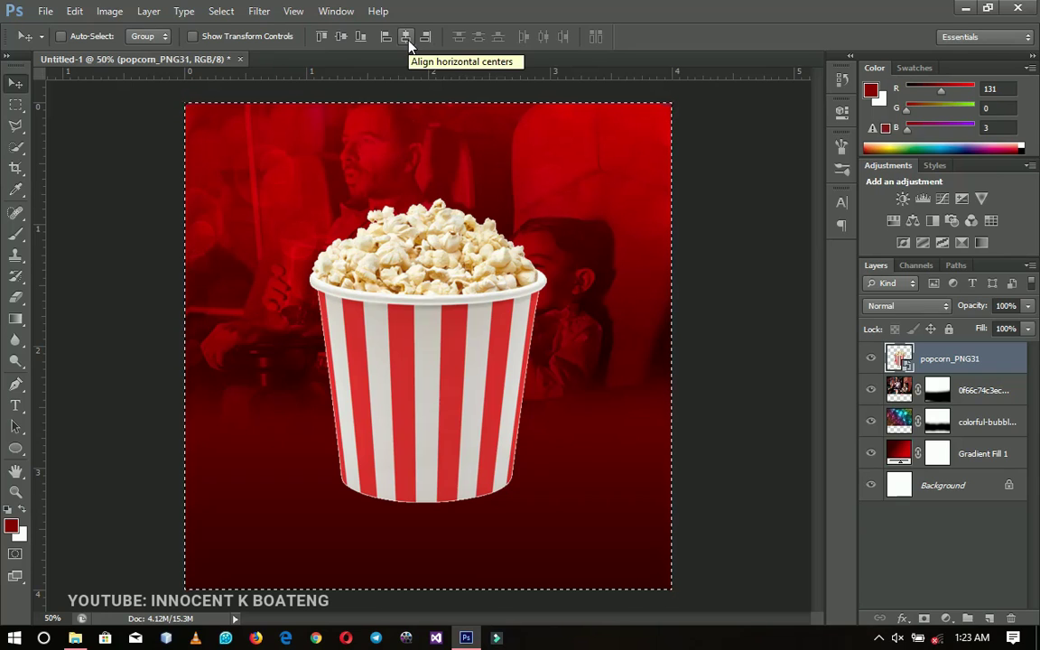
{"action": "key", "text": "ctrl+d"}
Step: Move the popcorn bucket down to the lower middle of the flyer and shrink it slightly
{"action": "left_click_drag", "start_coordinate": [476, 298], "coordinate": [463, 361]}
{"action": "key", "text": "ctrl+t"}
{"action": "left_click_drag", "start_coordinate": [622, 268], "coordinate": [610, 278]}
{"action": "key", "text": "Return"}
{"action": "left_click_drag", "start_coordinate": [520, 335], "coordinate": [521, 355]}
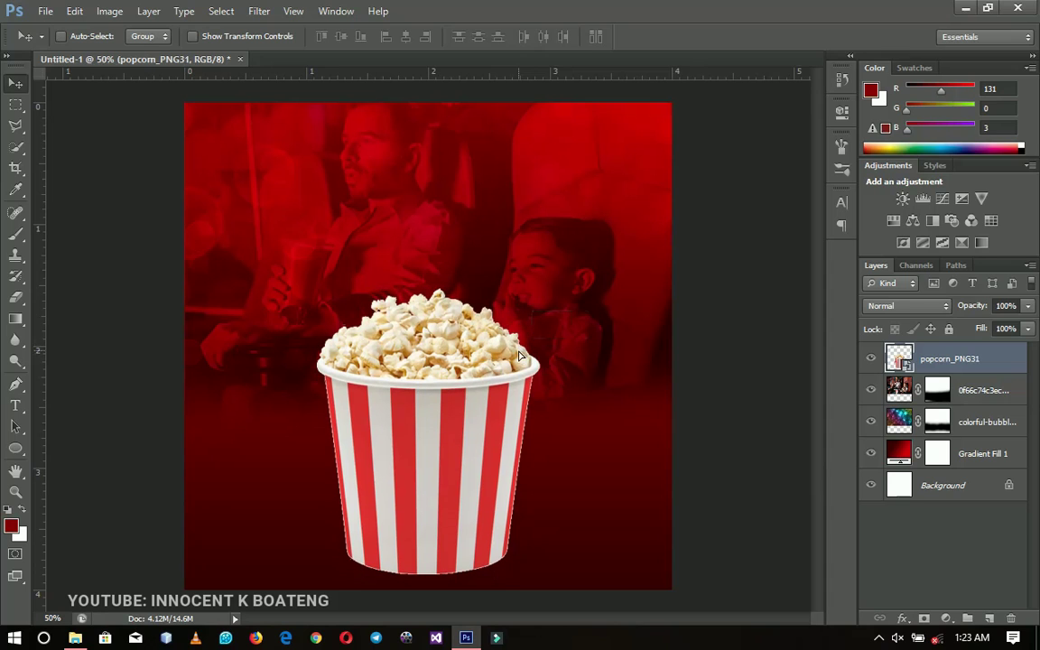
Step: Rasterize the popcorn layer and give it a Drop Shadow with a size of 114 px
{"action": "right_click", "coordinate": [922, 370]}
{"action": "left_click", "coordinate": [785, 228]}
{"action": "right_click", "coordinate": [1000, 361]}
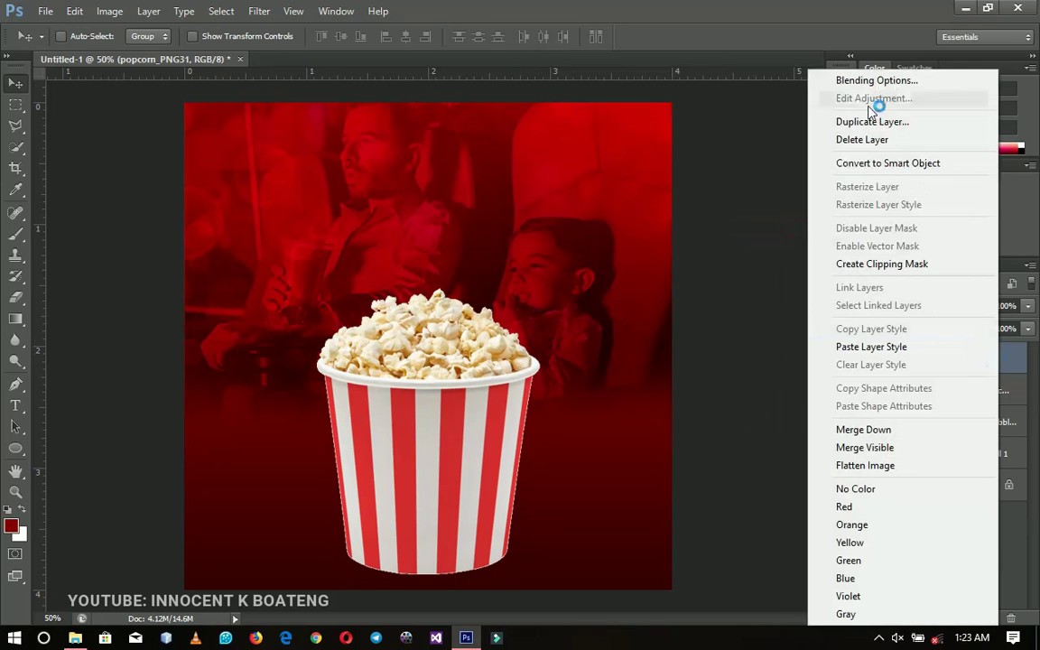
{"action": "left_click", "coordinate": [907, 79]}
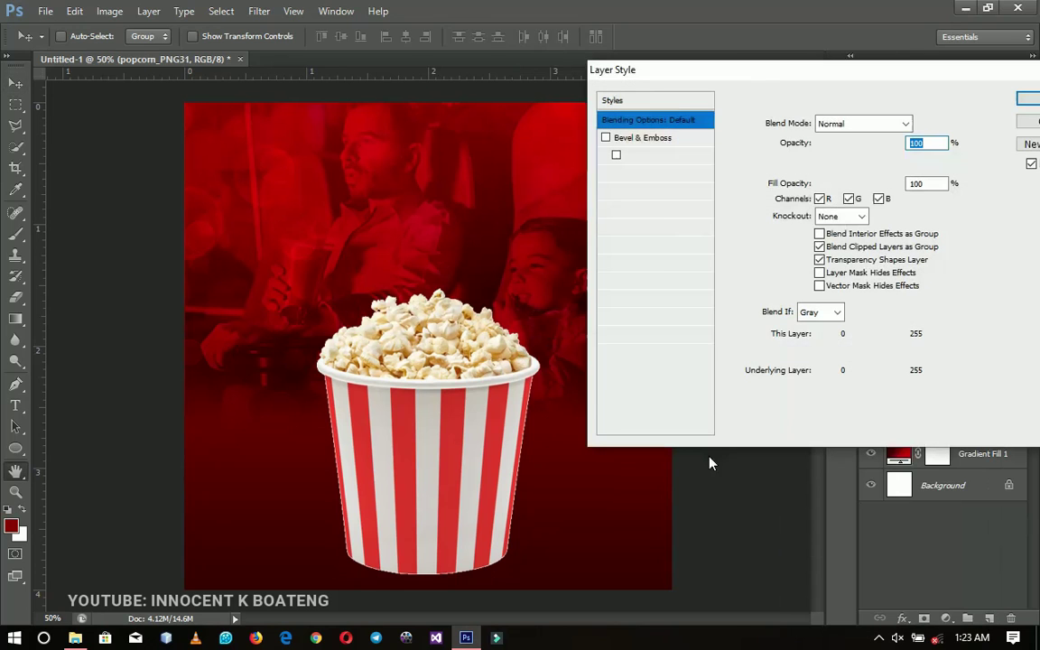
{"action": "left_click", "coordinate": [636, 337]}
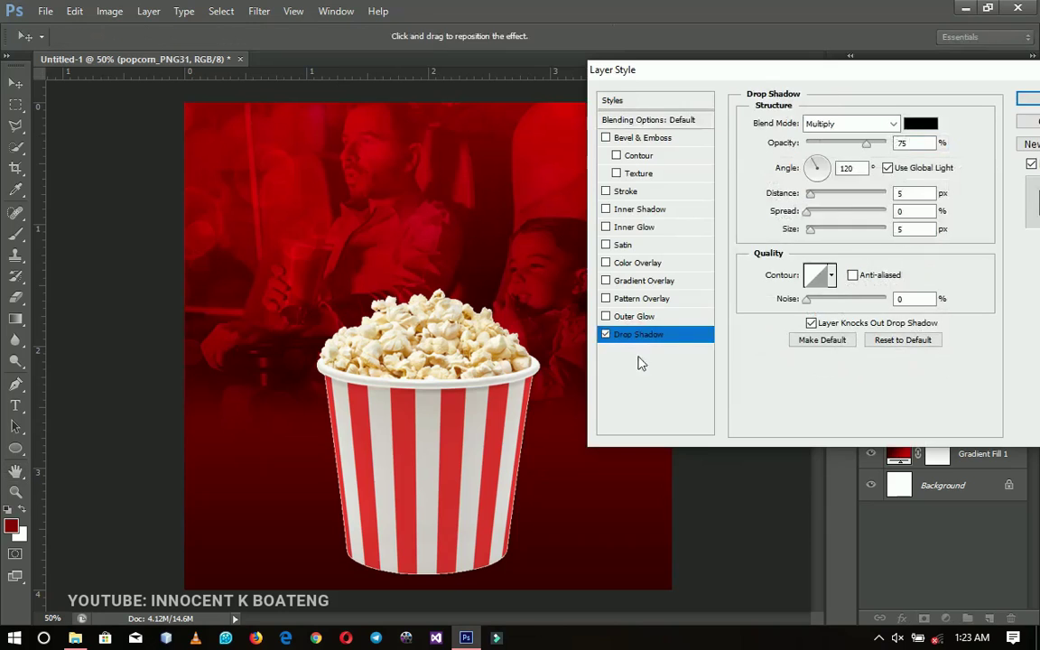
{"action": "left_click_drag", "start_coordinate": [813, 232], "coordinate": [836, 236]}
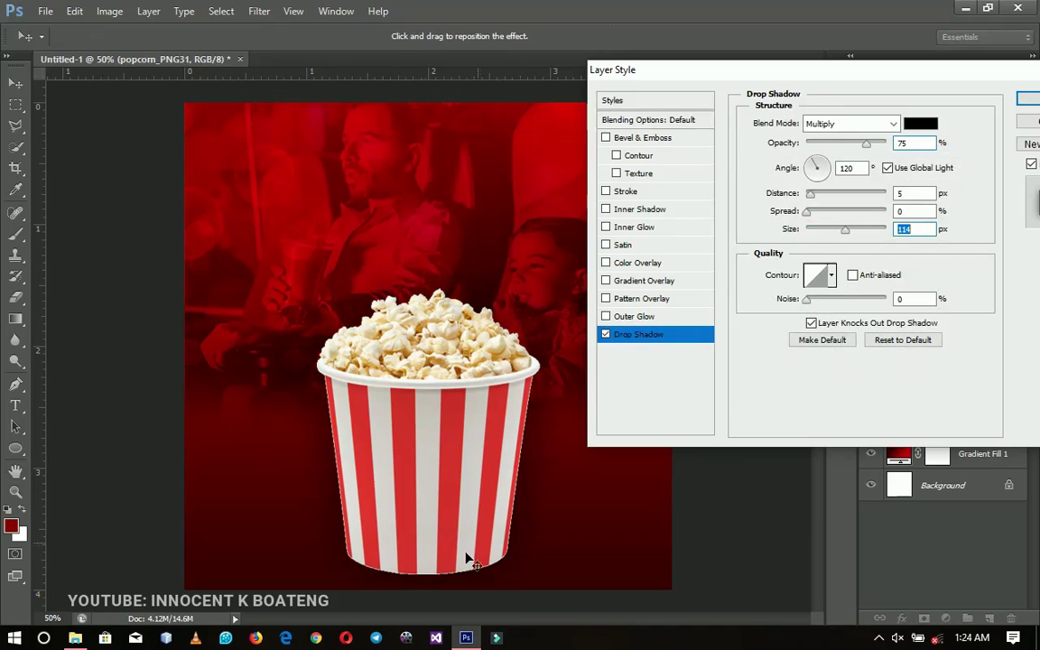
{"action": "left_click", "coordinate": [1029, 98]}
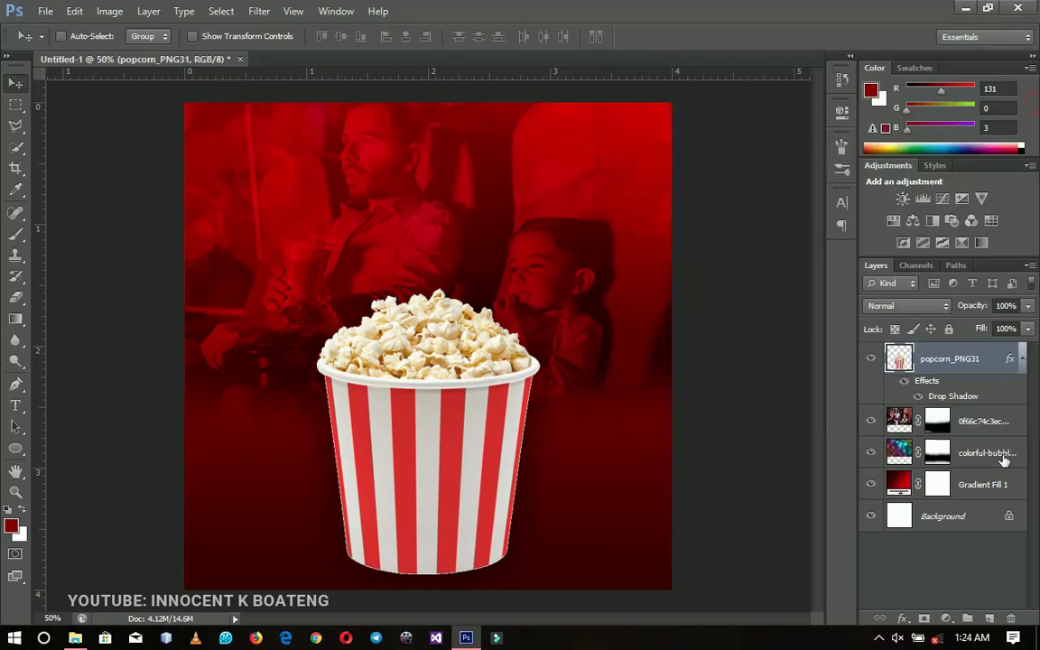
{"action": "left_click", "coordinate": [1023, 359]}
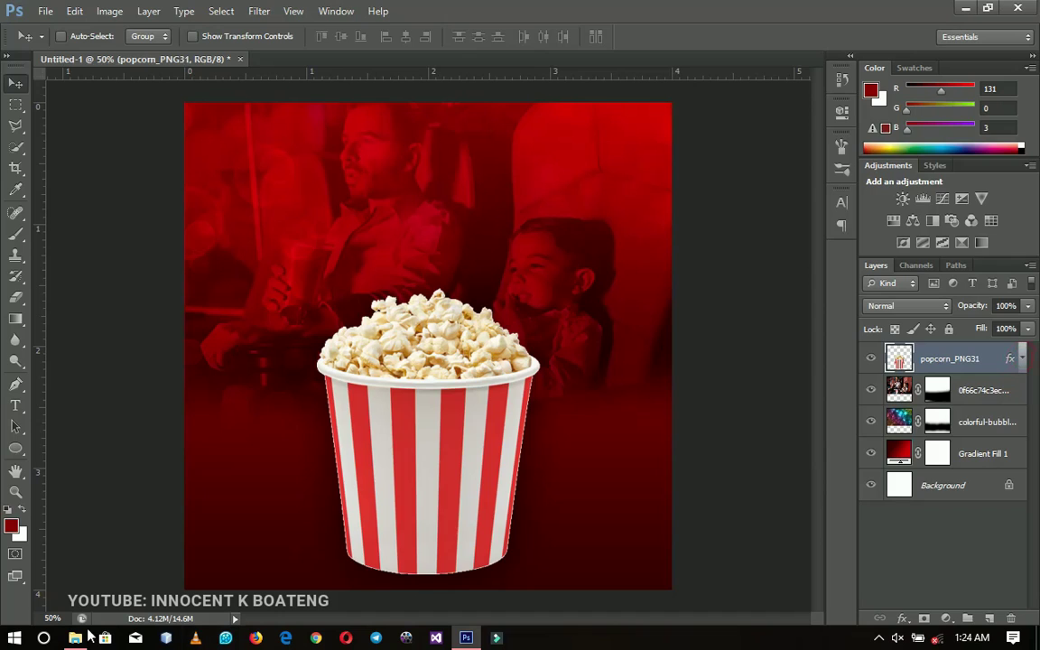
Step: Place video-reel-png from the Father's day folder and scale it down over the popcorn bucket
{"action": "key", "text": "alt+Tab"}
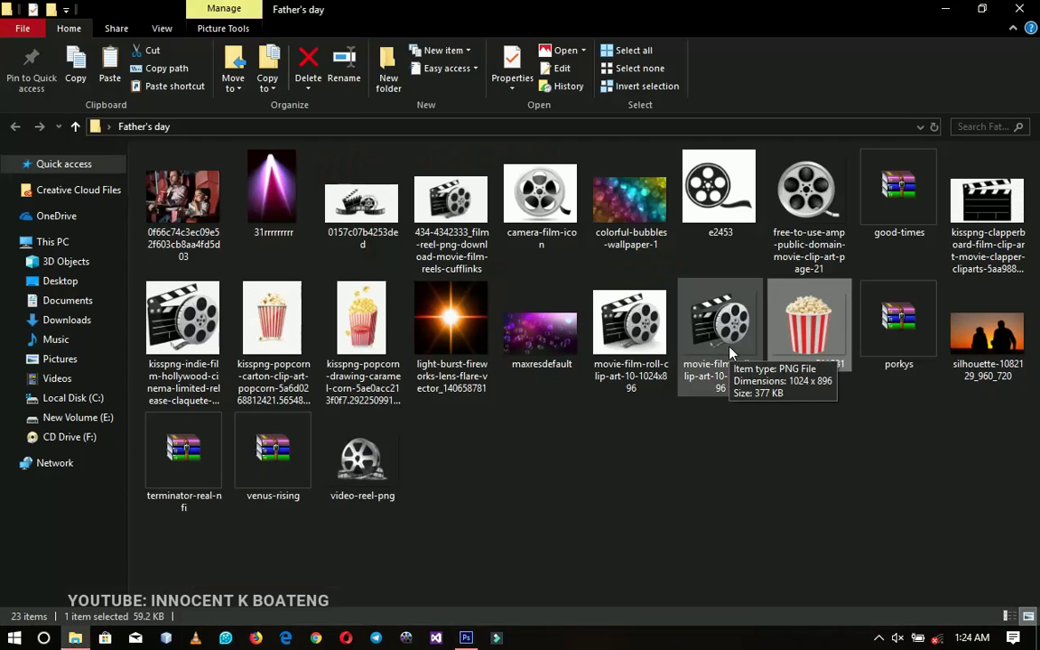
{"action": "left_click_drag", "start_coordinate": [369, 461], "coordinate": [497, 552]}
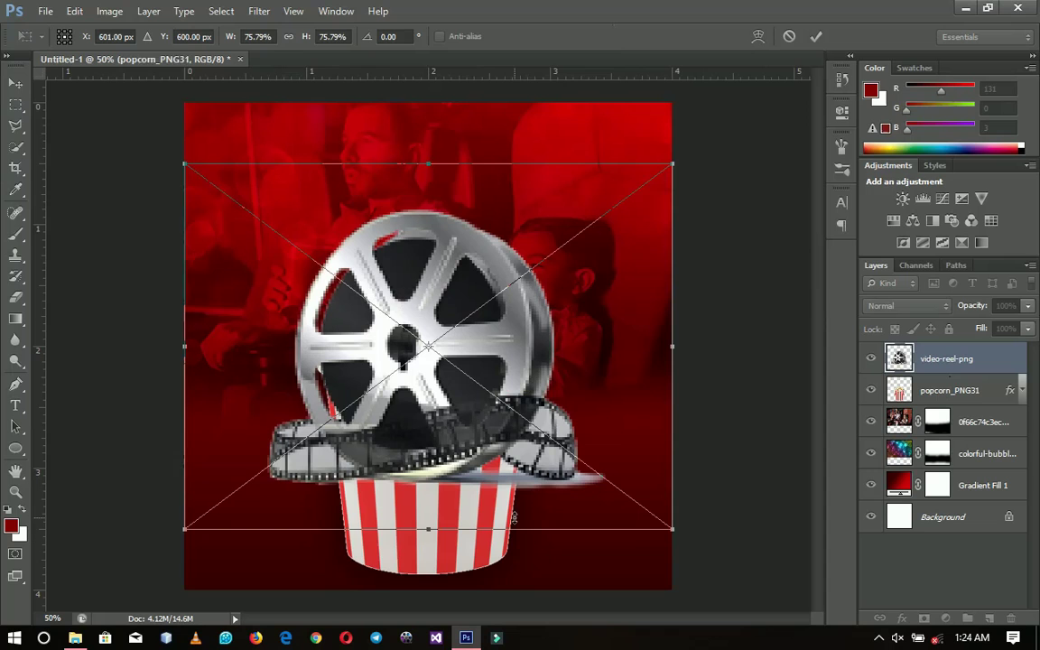
{"action": "left_click_drag", "start_coordinate": [677, 531], "coordinate": [606, 476]}
{"action": "key", "text": "Return"}
{"action": "left_click_drag", "start_coordinate": [607, 476], "coordinate": [573, 502]}
{"action": "key", "text": "ctrl+z"}
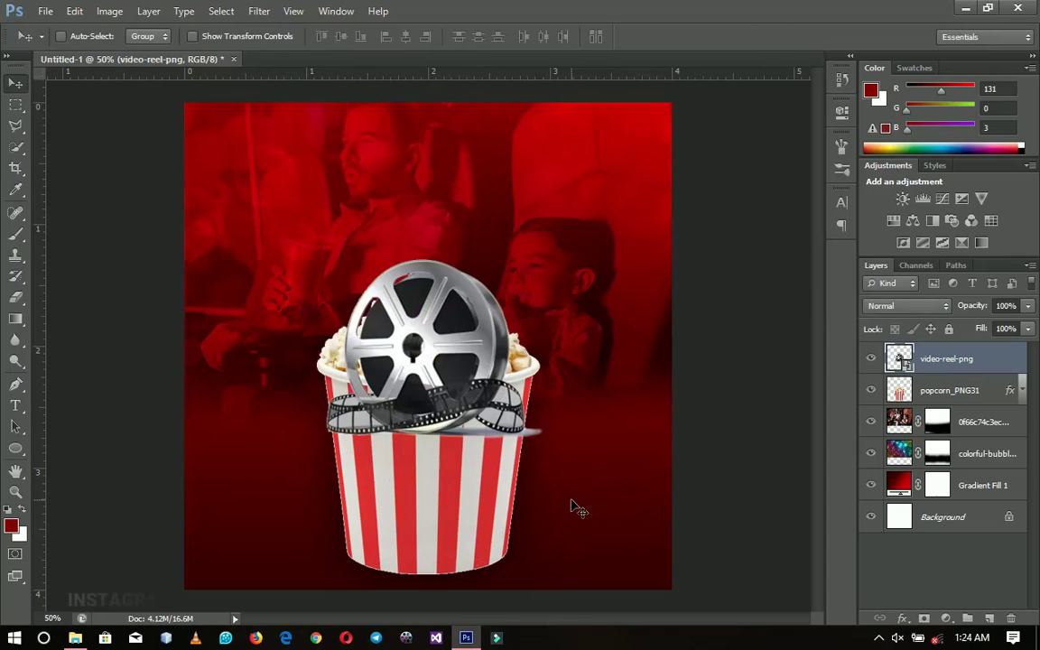
Step: Move the film reel in front of the bucket's lower right side and rasterize its layer
{"action": "key", "text": "ctrl+t"}
{"action": "left_click_drag", "start_coordinate": [529, 439], "coordinate": [597, 553]}
{"action": "key", "text": "Return"}
{"action": "right_click", "coordinate": [948, 358]}
{"action": "left_click", "coordinate": [835, 227]}
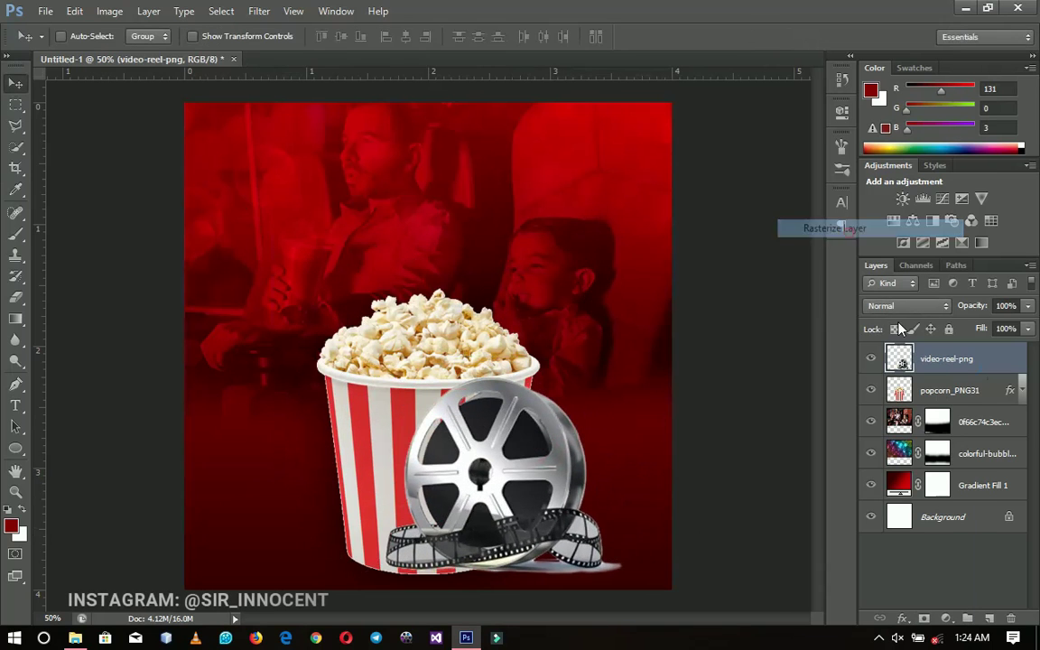
Step: Add a Drop Shadow to the film reel layer and increase its size for a softer spread
{"action": "right_click", "coordinate": [948, 391]}
{"action": "left_click", "coordinate": [678, 345]}
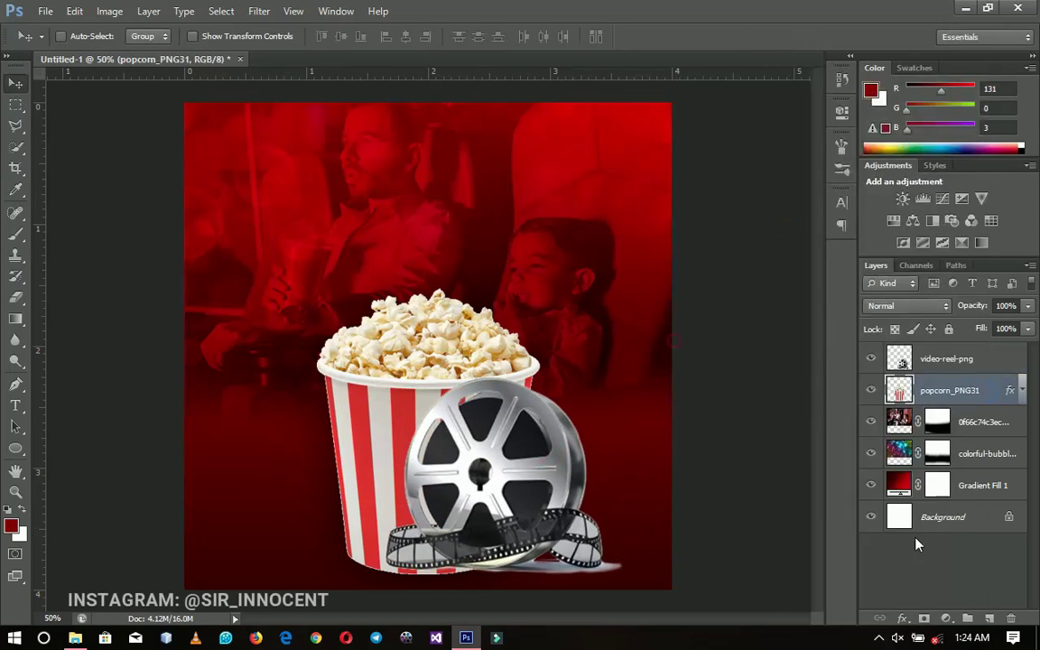
{"action": "right_click", "coordinate": [987, 368]}
{"action": "left_click", "coordinate": [688, 269]}
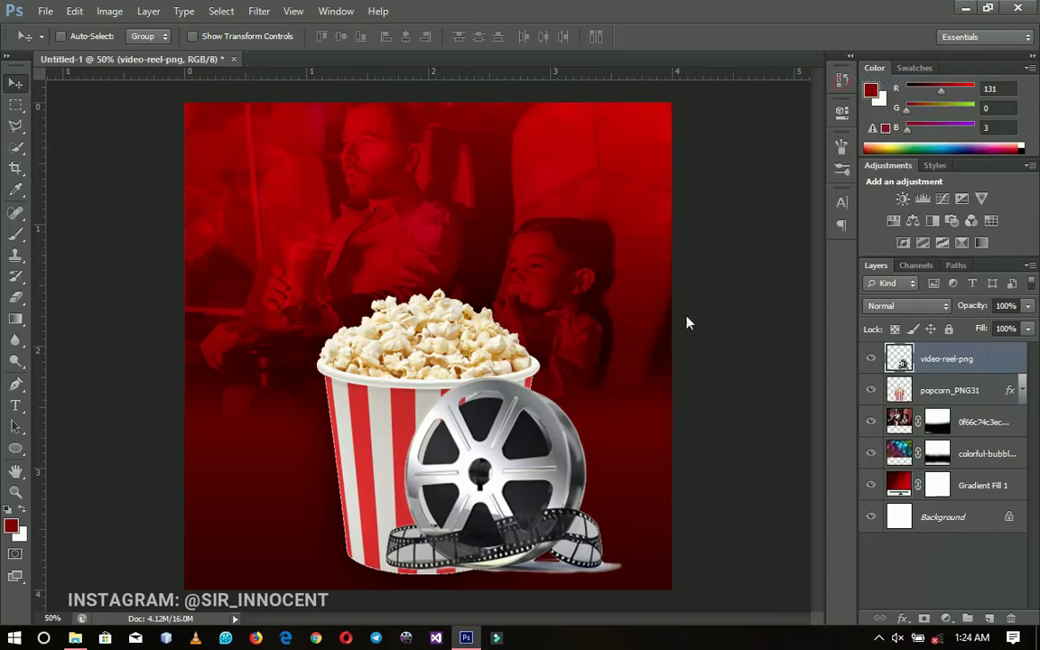
{"action": "left_click", "coordinate": [649, 336]}
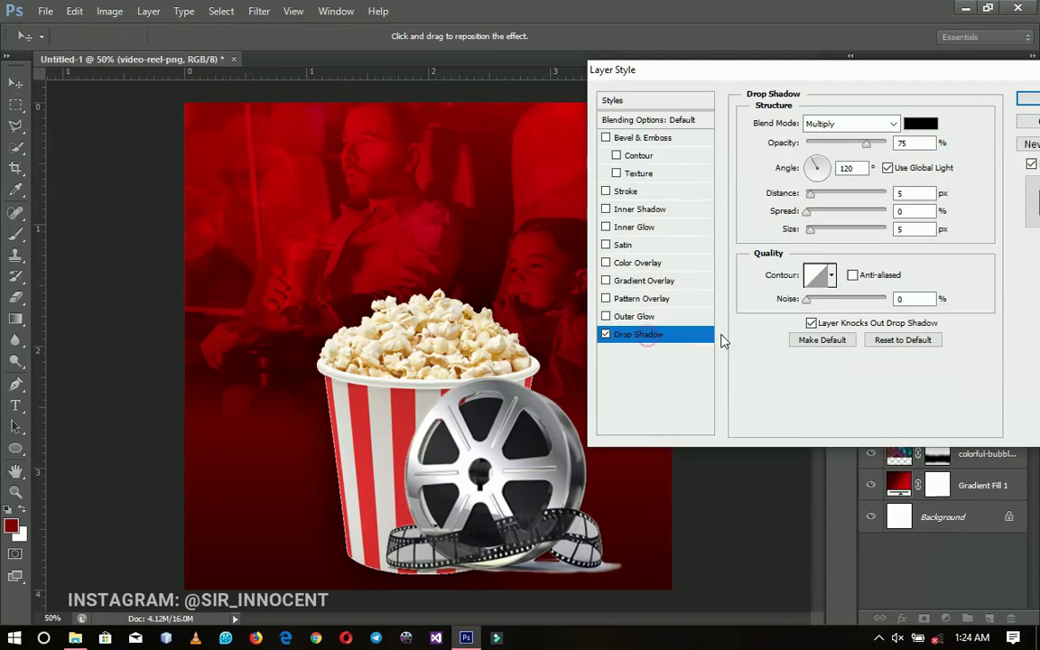
{"action": "left_click_drag", "start_coordinate": [811, 229], "coordinate": [867, 221]}
{"action": "left_click", "coordinate": [1028, 97]}
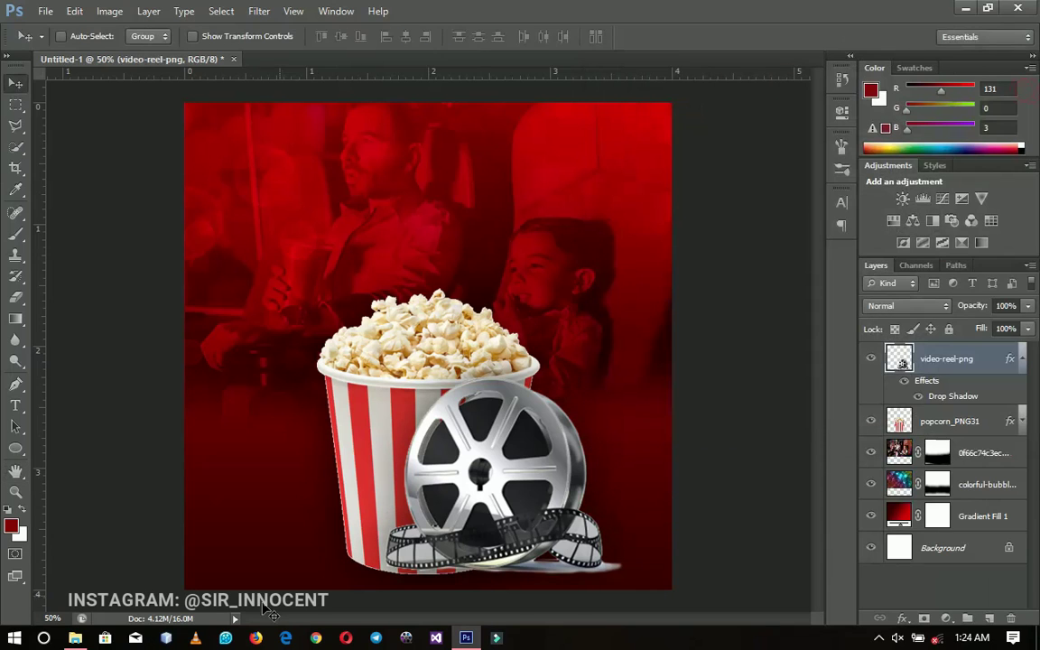
Step: Place the transparent movie-film-roll-clip-art-10-1024x896 image, scale it to about 16% and position it at the bucket's lower left
{"action": "left_click", "coordinate": [465, 636]}
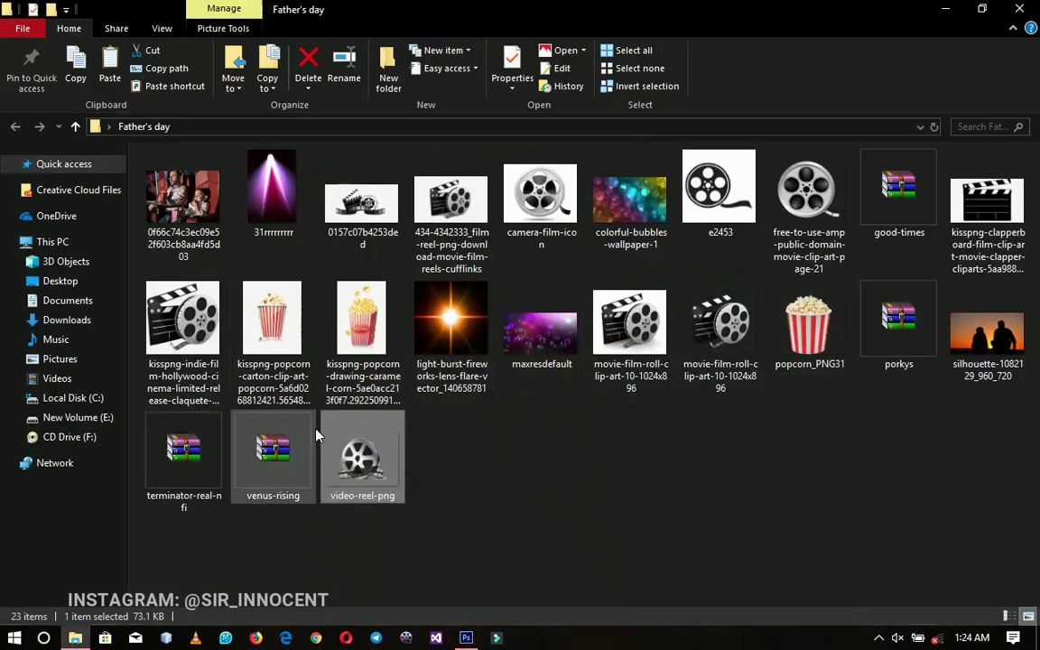
{"action": "left_click_drag", "start_coordinate": [724, 361], "coordinate": [429, 488]}
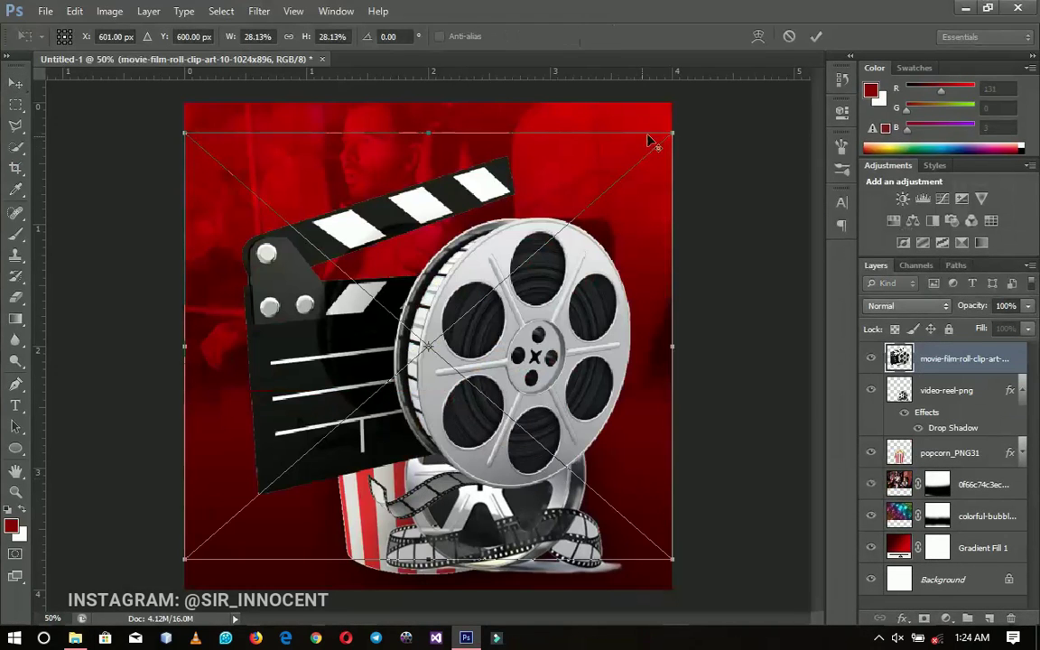
{"action": "left_click_drag", "start_coordinate": [669, 136], "coordinate": [480, 359]}
{"action": "key", "text": "Return"}
{"action": "key", "text": "ctrl+t"}
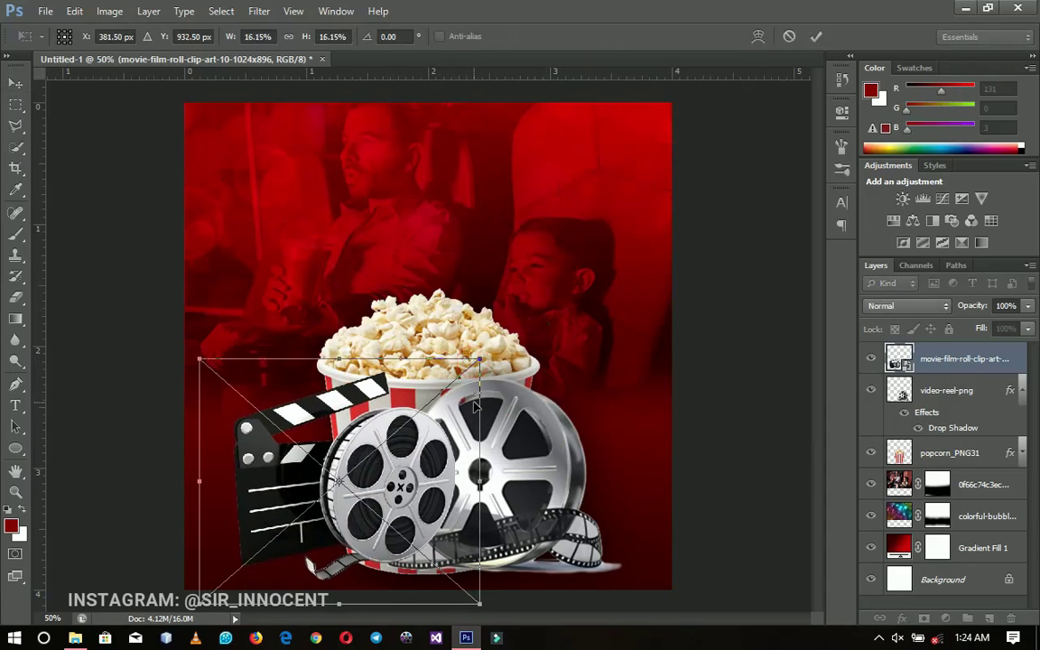
{"action": "key", "text": "Return"}
Step: Add horizontal guides near the upper edge of the reels and at the base of the popcorn bucket
{"action": "left_click_drag", "start_coordinate": [492, 58], "coordinate": [479, 373]}
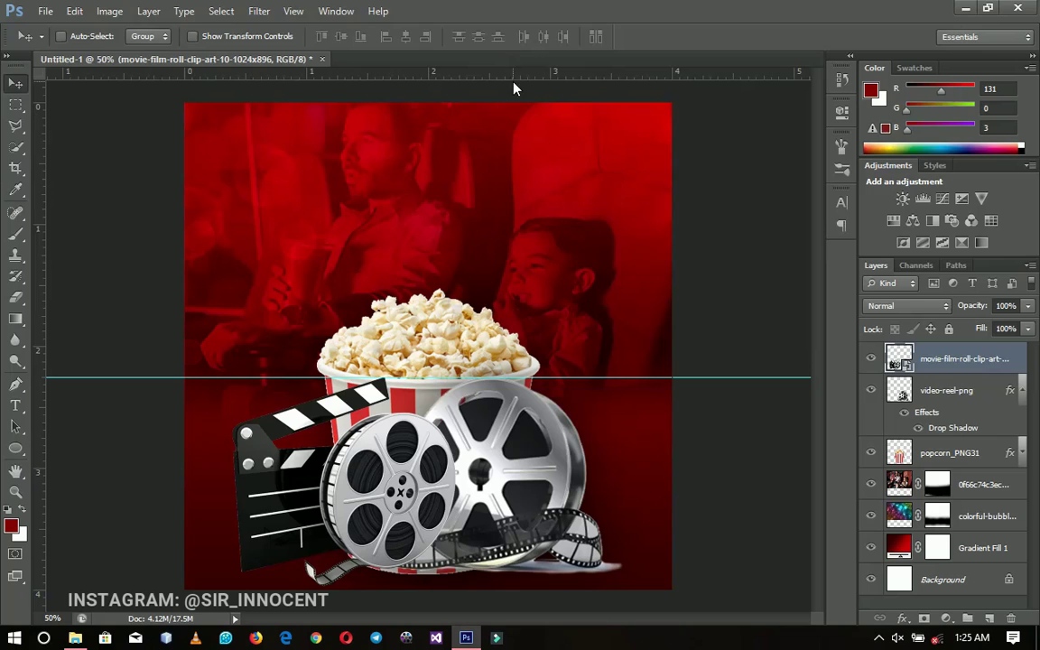
{"action": "left_click_drag", "start_coordinate": [517, 73], "coordinate": [503, 575]}
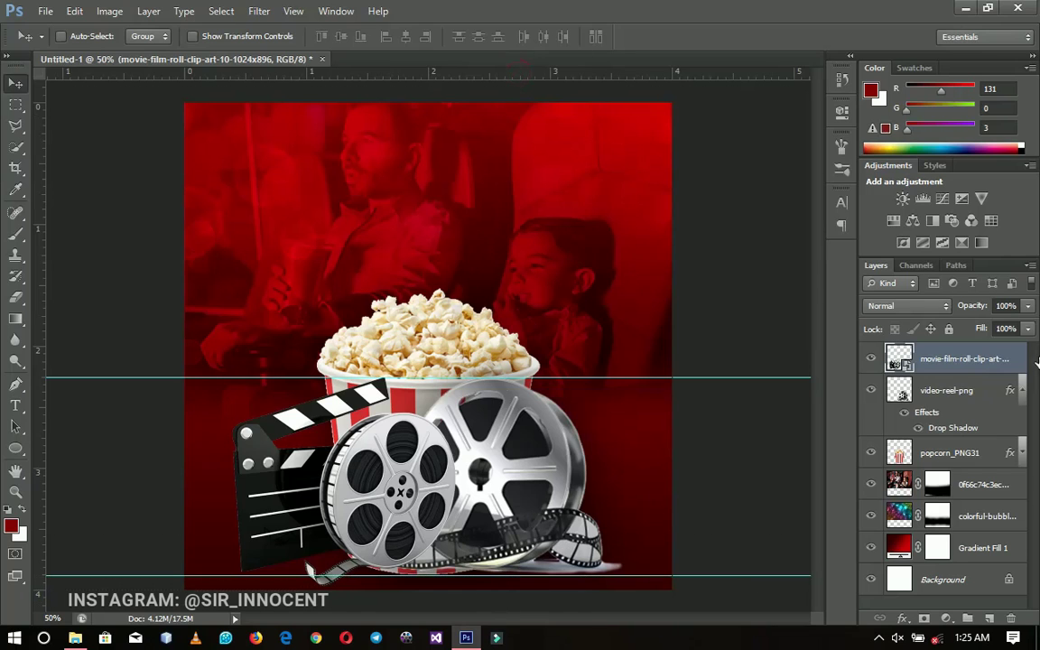
Step: Rasterize the clapperboard layer, copy the film reel's layer style onto it and collapse both layers' effect lists
{"action": "right_click", "coordinate": [945, 360]}
{"action": "left_click", "coordinate": [818, 227]}
{"action": "right_click", "coordinate": [949, 390]}
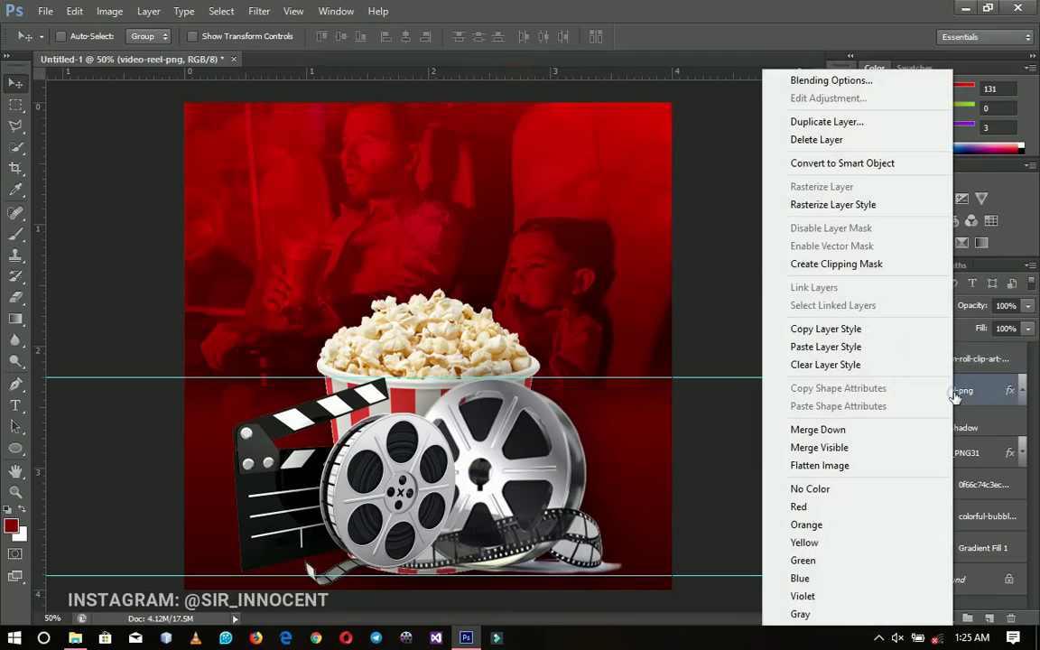
{"action": "left_click", "coordinate": [826, 329]}
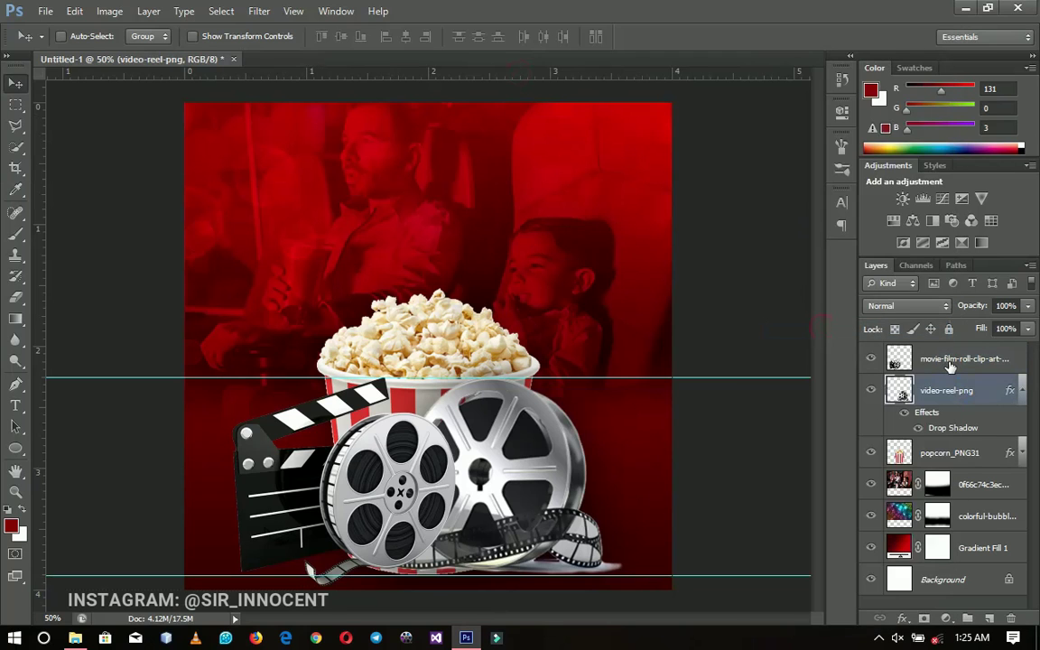
{"action": "left_click", "coordinate": [939, 360]}
{"action": "right_click", "coordinate": [944, 359]}
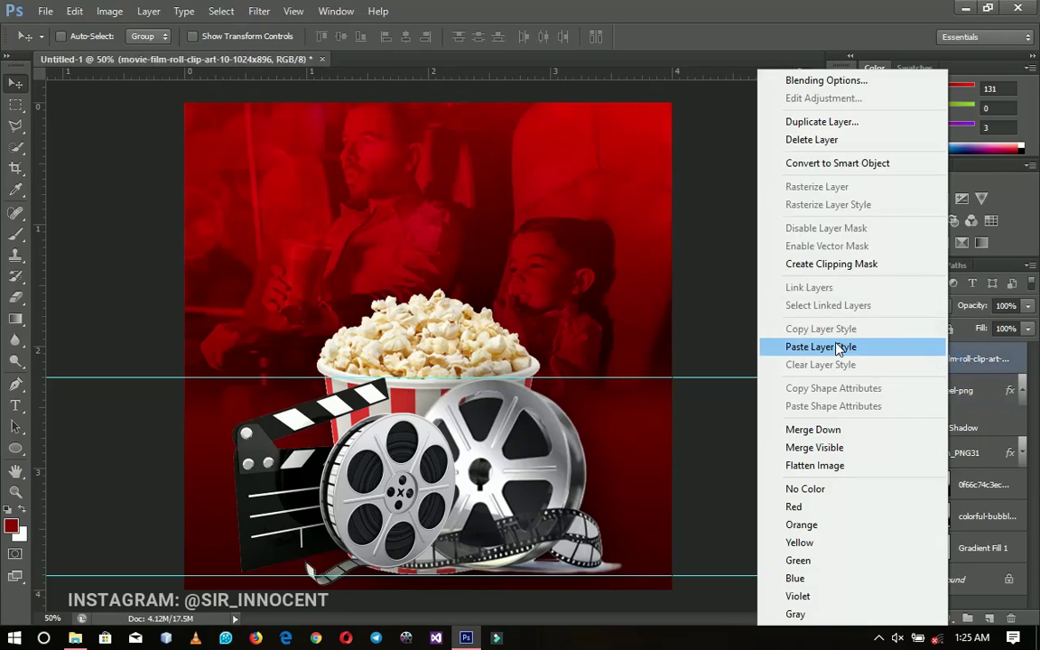
{"action": "left_click", "coordinate": [824, 347]}
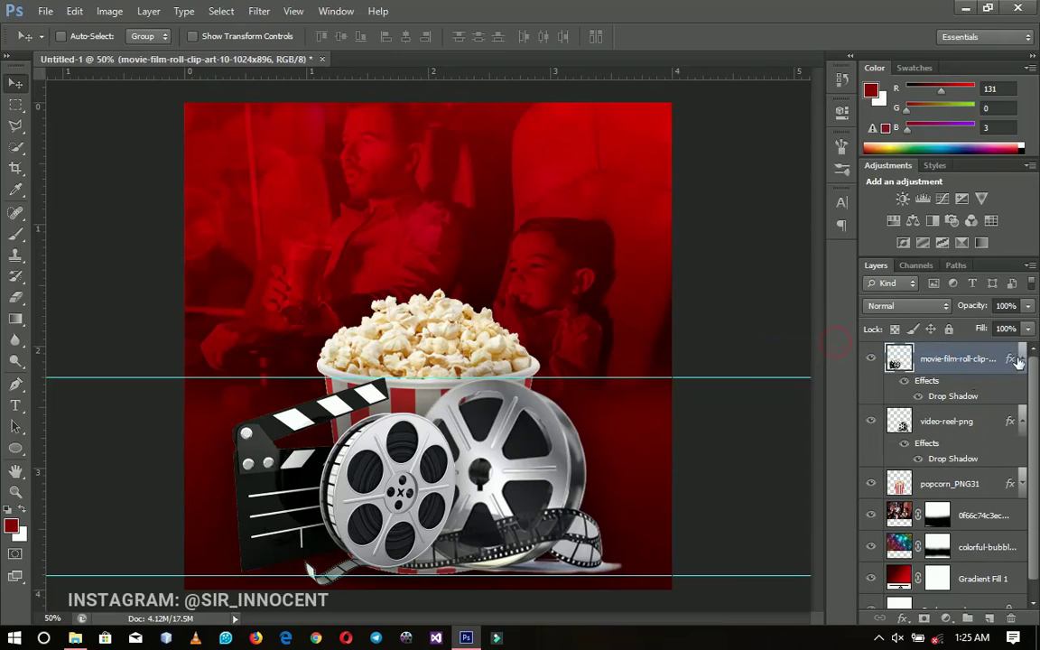
{"action": "left_click", "coordinate": [1022, 358]}
{"action": "left_click", "coordinate": [1022, 390]}
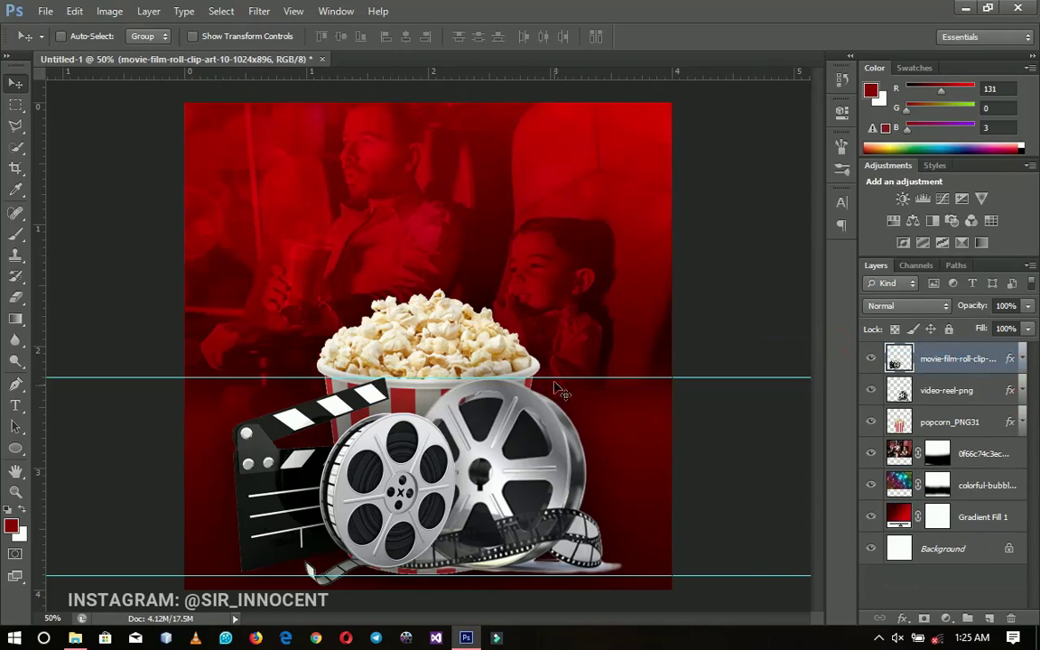
Step: Remove both horizontal guides from the canvas
{"action": "left_click_drag", "start_coordinate": [555, 376], "coordinate": [506, 83]}
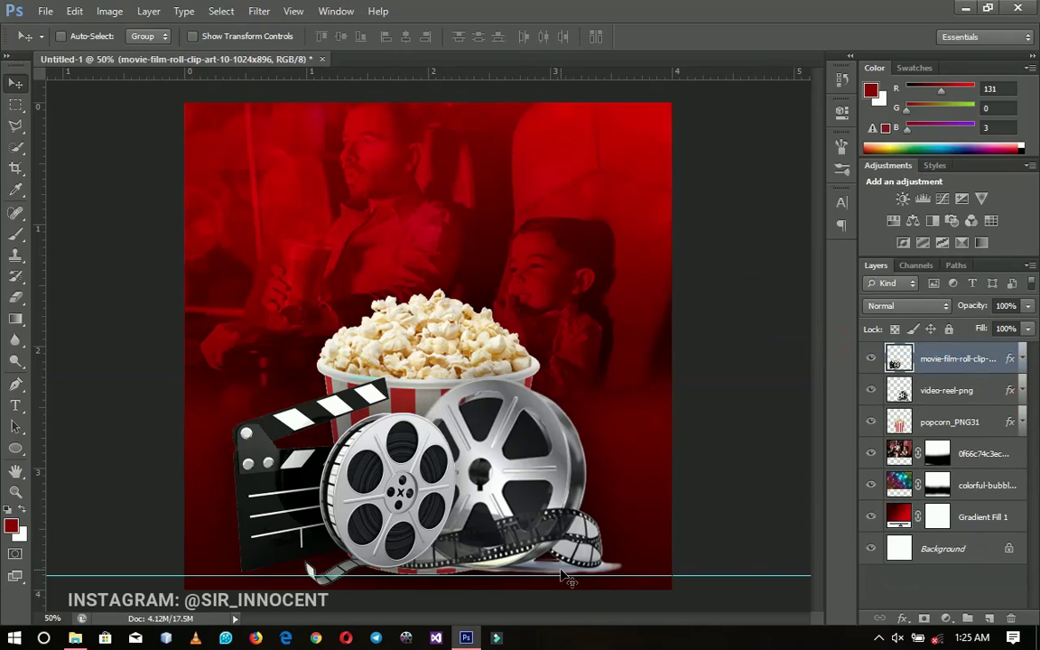
{"action": "left_click_drag", "start_coordinate": [561, 576], "coordinate": [519, 41]}
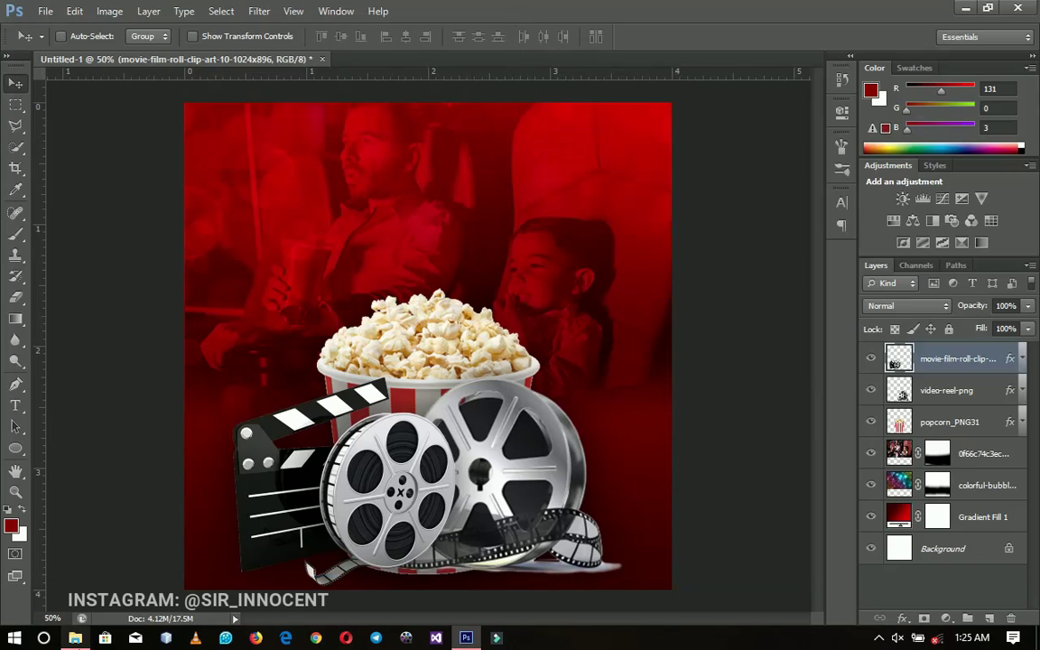
Step: Place the purple spotlight image from the Father's day folder and enlarge it to about 105% so it covers the whole canvas
{"action": "left_click", "coordinate": [79, 642]}
{"action": "left_click_drag", "start_coordinate": [326, 353], "coordinate": [472, 416]}
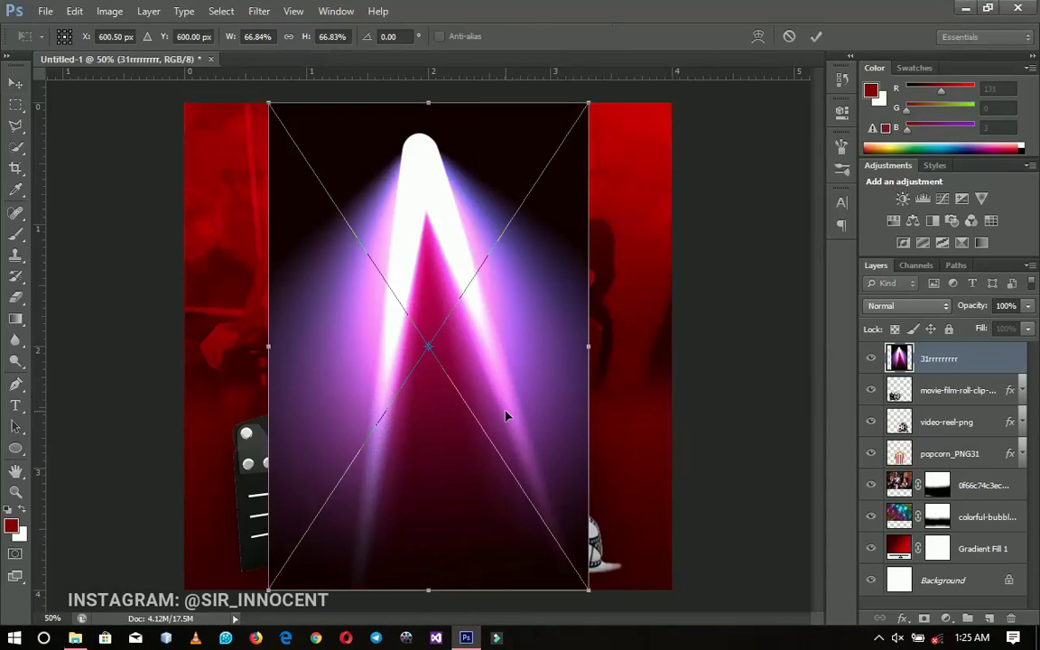
{"action": "key", "text": "Return"}
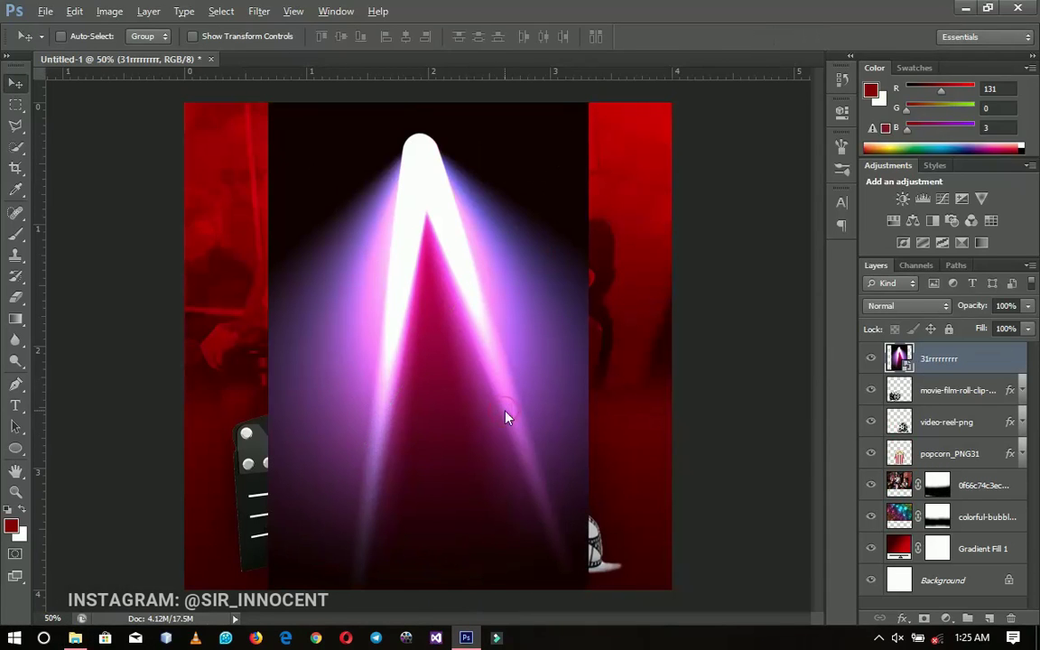
{"action": "key", "text": "z"}
{"action": "left_click", "coordinate": [487, 416], "text": "alt"}
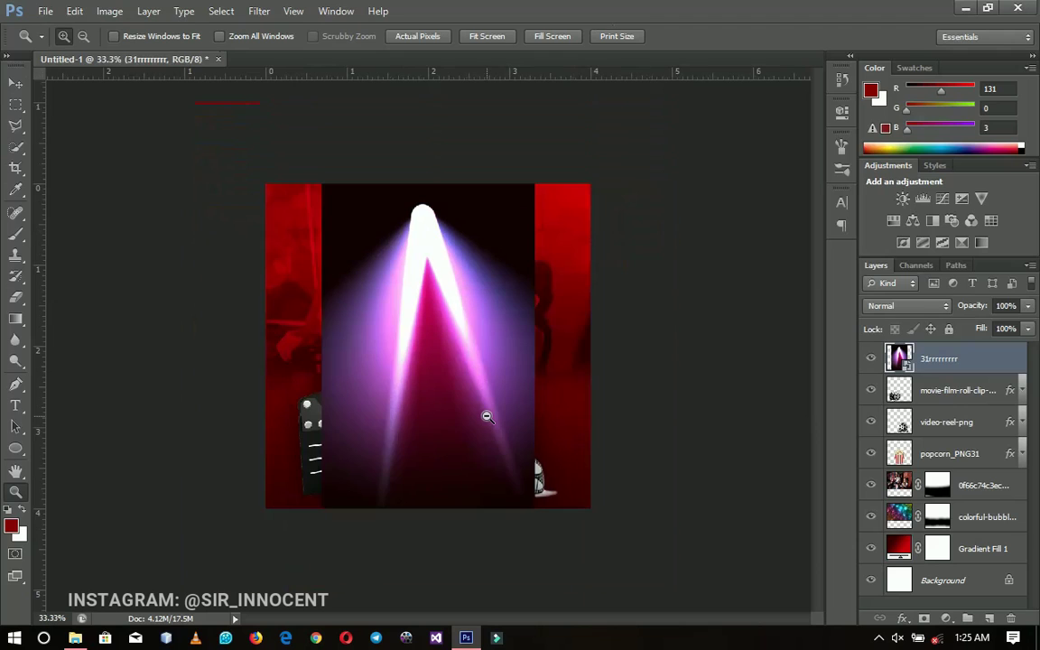
{"action": "key", "text": "ctrl+t"}
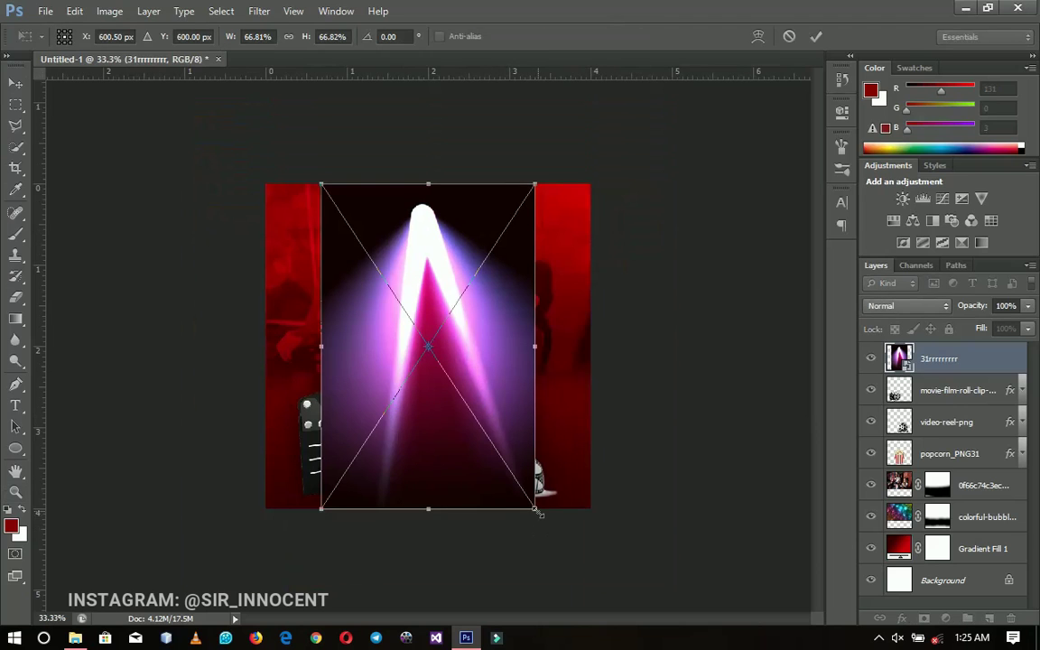
{"action": "left_click_drag", "start_coordinate": [539, 514], "coordinate": [610, 598]}
{"action": "key", "text": "Return"}
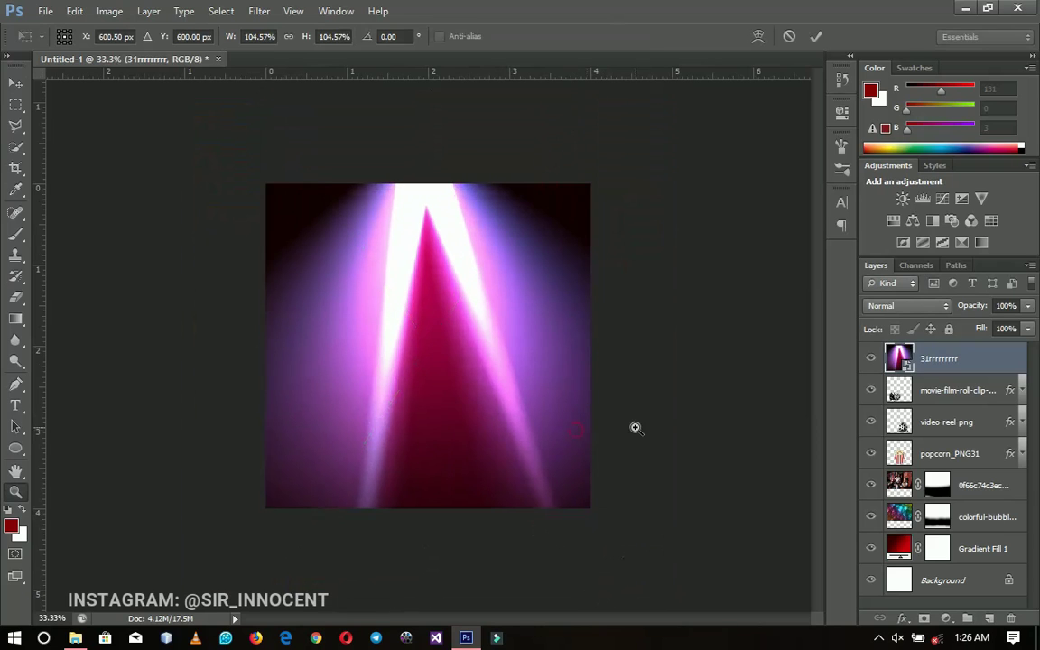
Step: Commit the spotlight image, set its blend mode to Soft Light and shift it slightly up and to the left on the canvas
{"action": "key", "text": "z"}
{"action": "key", "text": "shift+alt+o"}
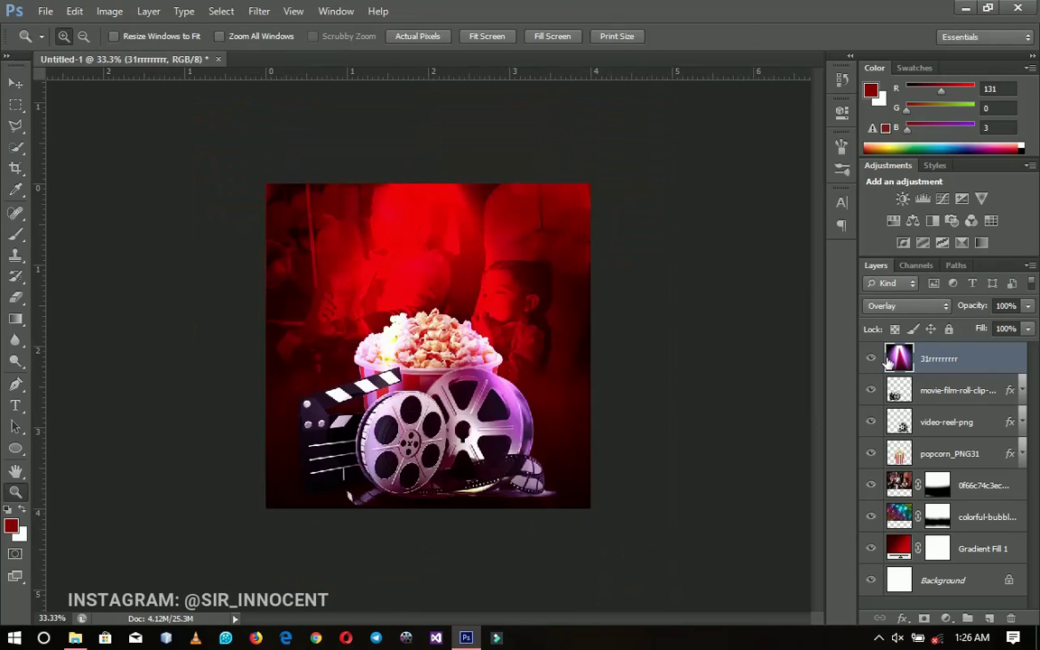
{"action": "key", "text": "shift+alt+n"}
{"action": "left_click", "coordinate": [914, 307]}
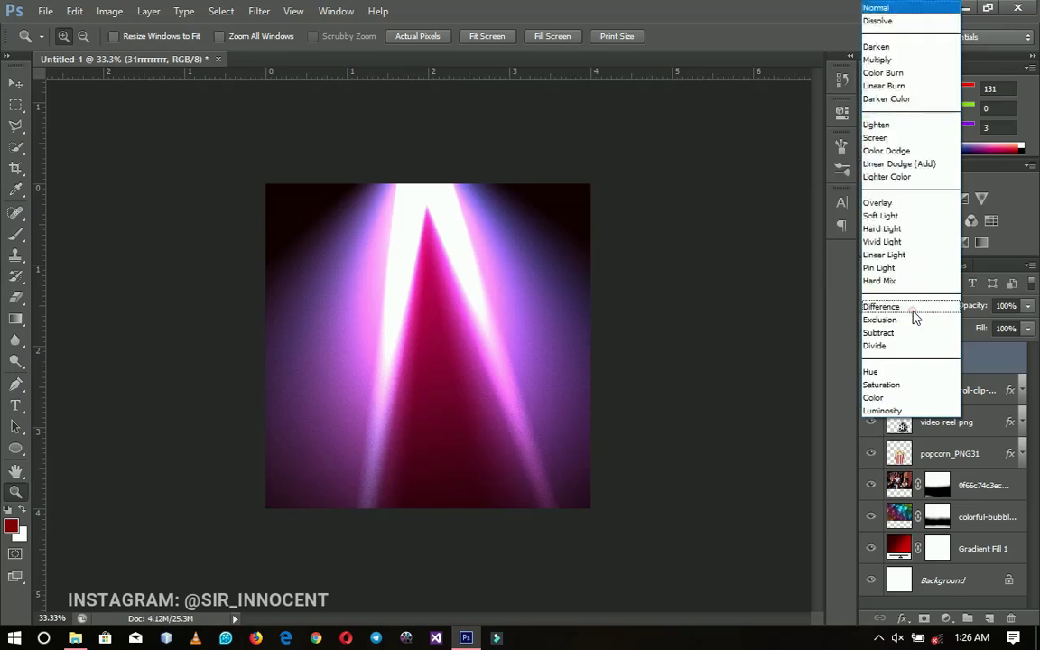
{"action": "left_click", "coordinate": [899, 213]}
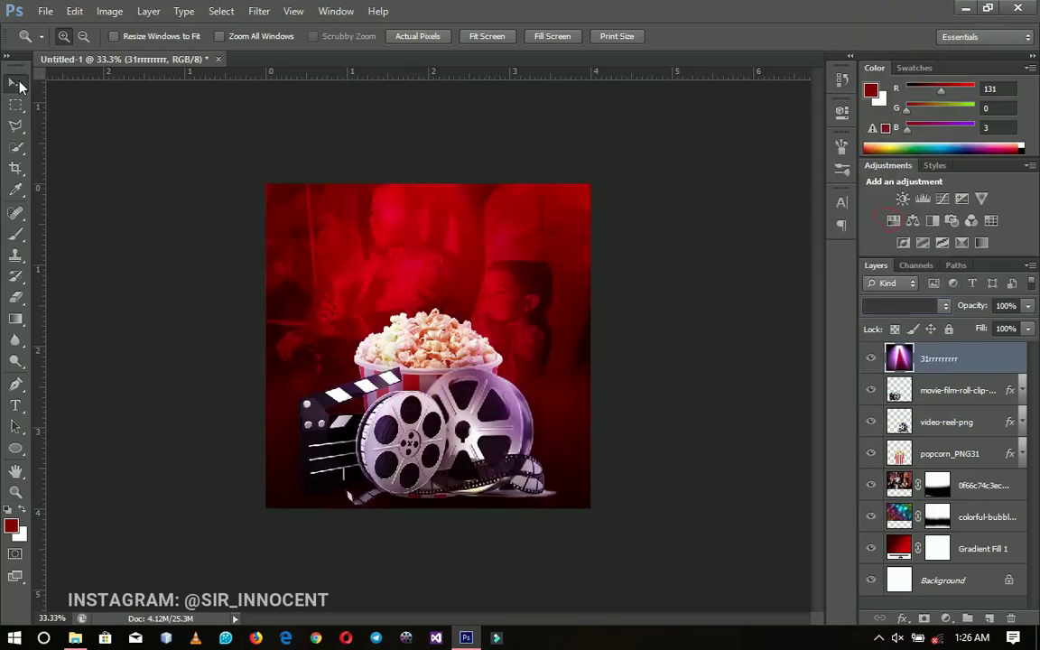
{"action": "left_click", "coordinate": [15, 83]}
{"action": "left_click_drag", "start_coordinate": [444, 303], "coordinate": [426, 281]}
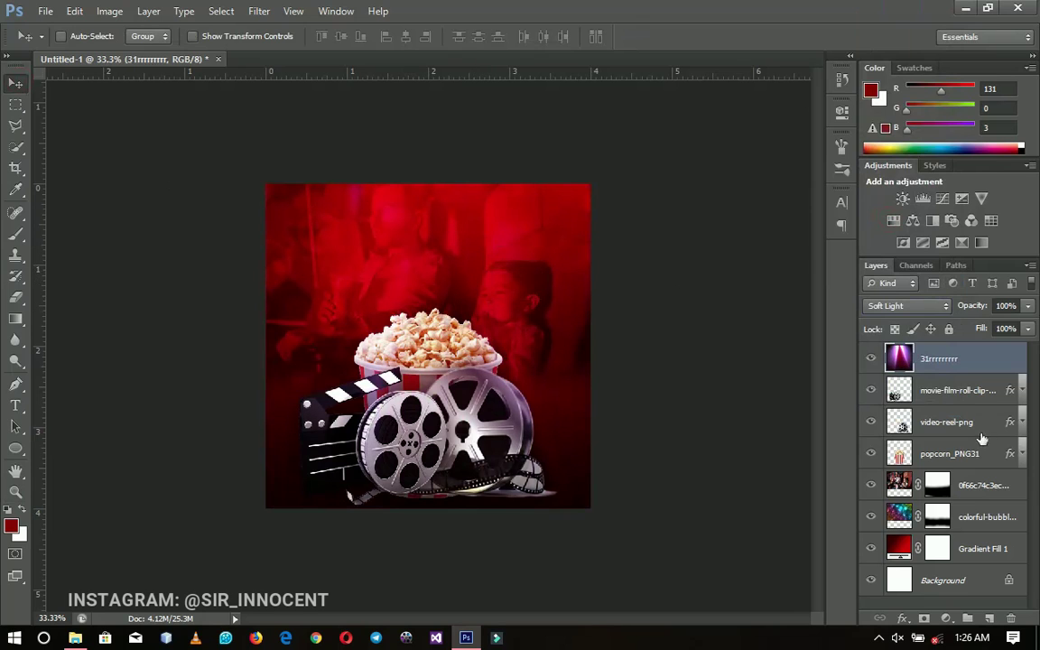
Step: Scale the clapperboard, film reel and popcorn layers down together slightly, keeping them grouped at the base of the flyer
{"action": "left_click", "coordinate": [955, 397]}
{"action": "left_click", "coordinate": [961, 463], "text": "shift"}
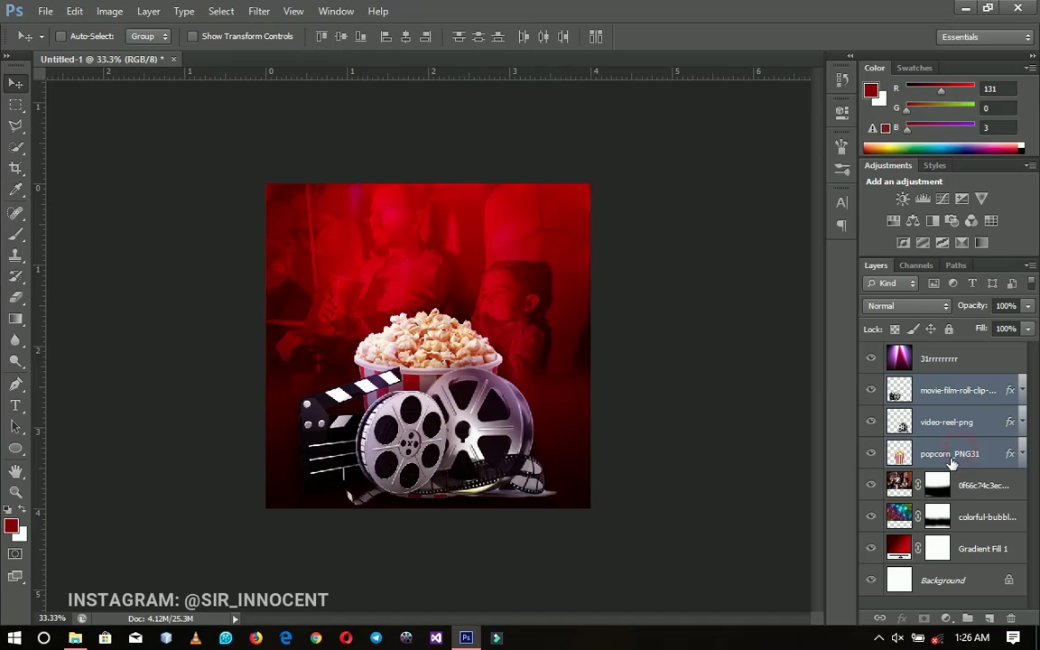
{"action": "key", "text": "ctrl+t"}
{"action": "left_click_drag", "start_coordinate": [554, 306], "coordinate": [531, 334]}
{"action": "key", "text": "Return"}
Step: Add the text "FATHER'S DAY" near the flyer's upper edge, above the spotlight layer, with its tracking set to 0
{"action": "left_click", "coordinate": [964, 369]}
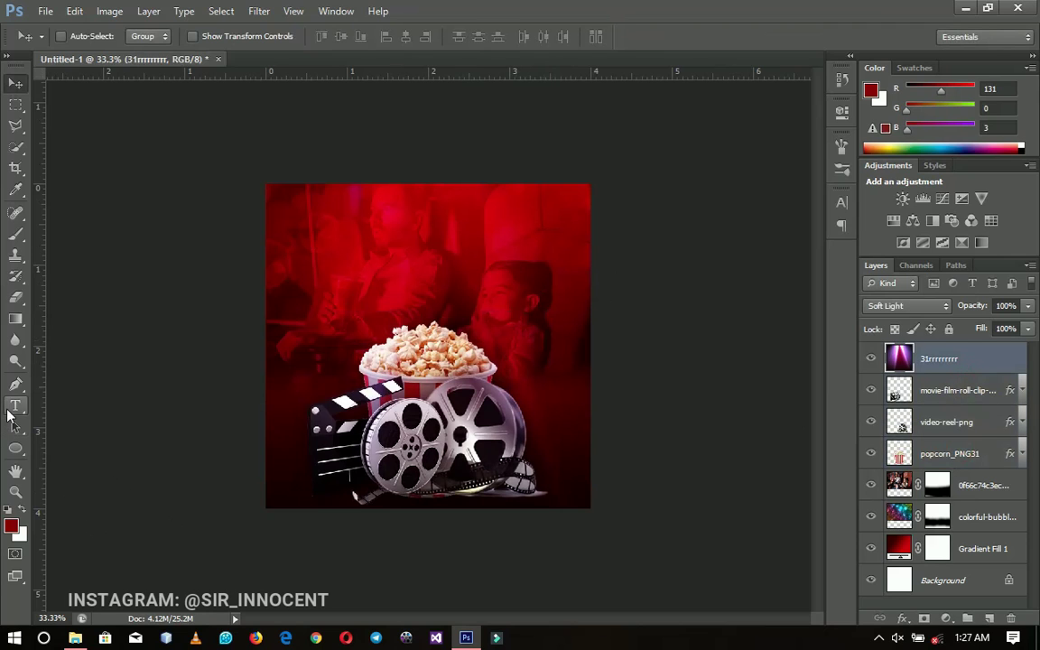
{"action": "key", "text": "t"}
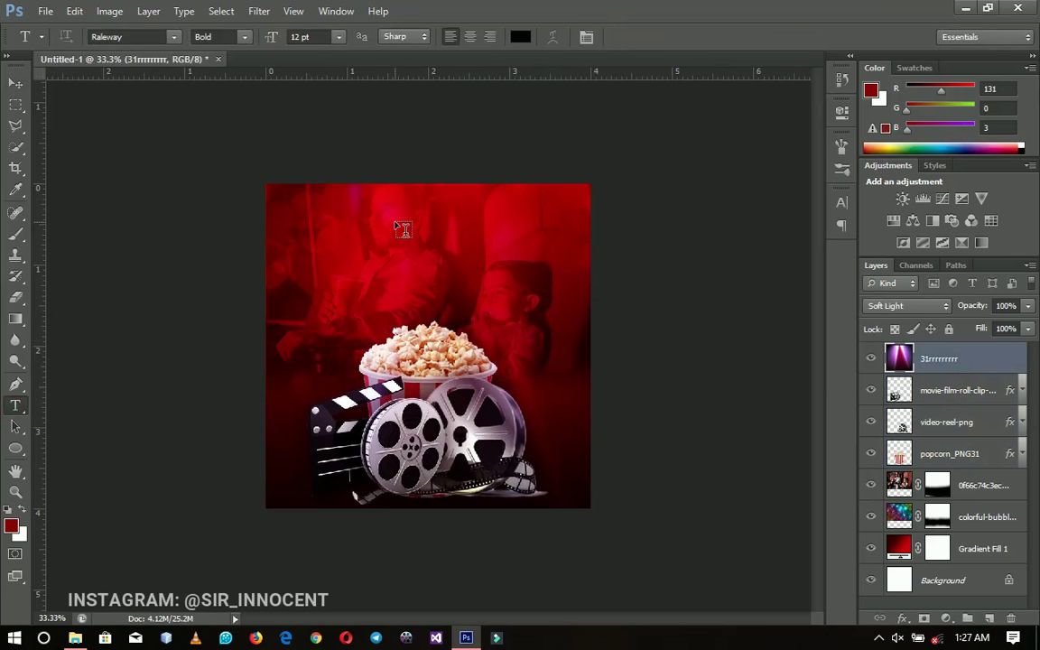
{"action": "left_click", "coordinate": [402, 223]}
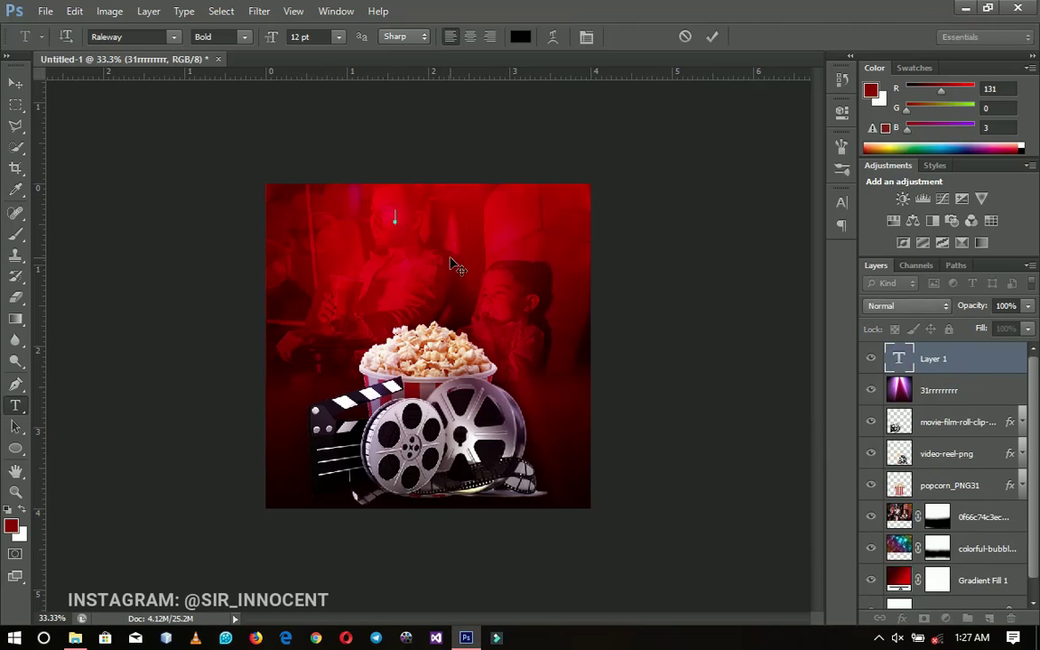
{"action": "type", "text": "FATHER'S DA"}
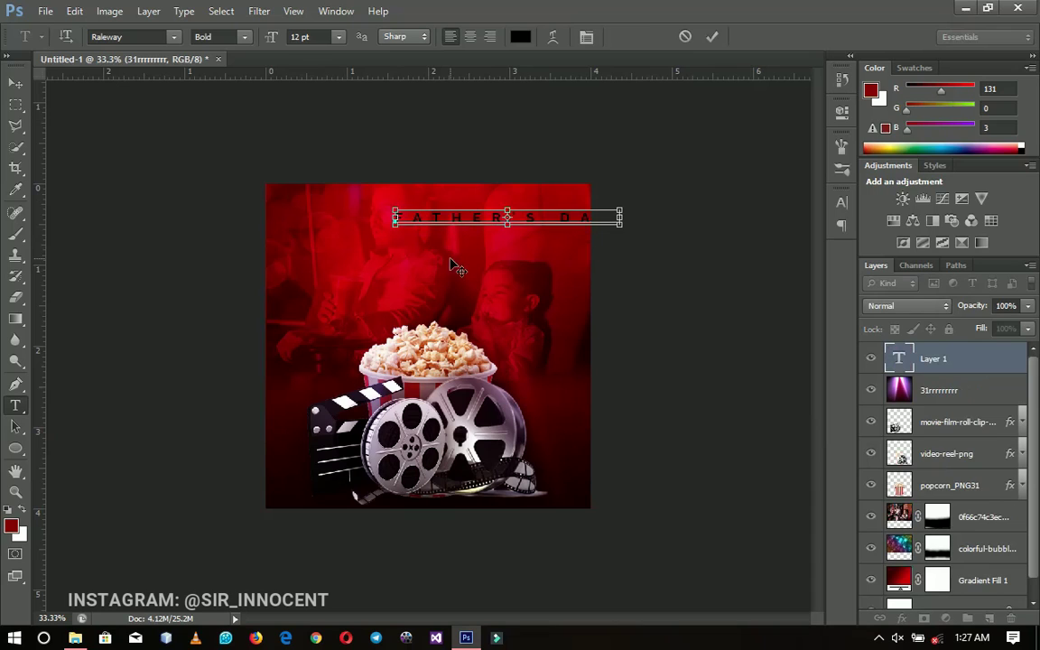
{"action": "key", "text": "ctrl+a"}
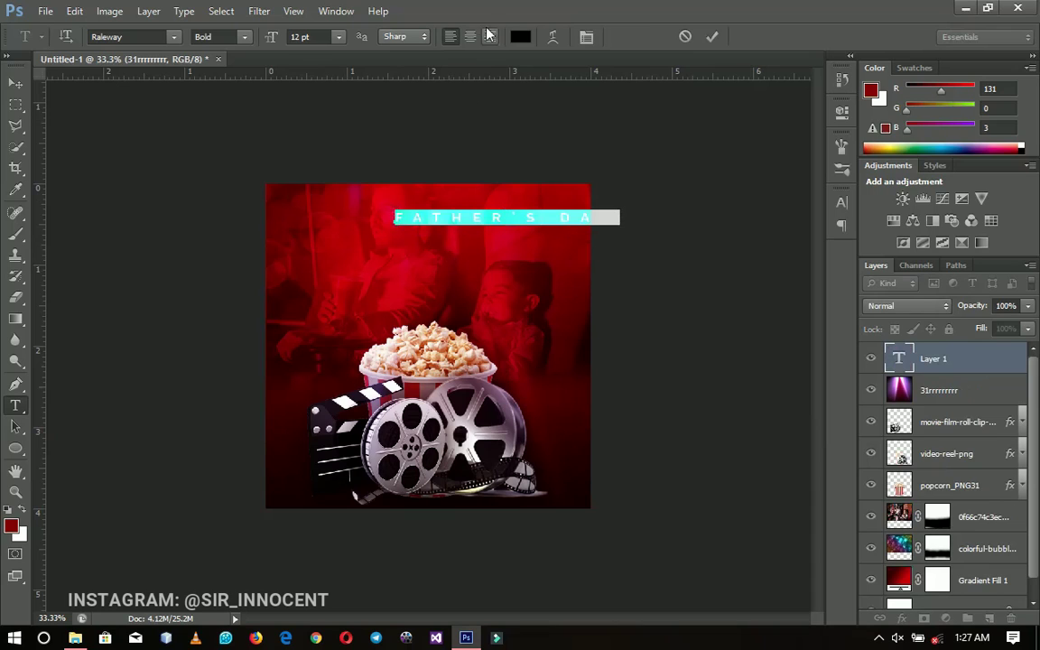
{"action": "left_click", "coordinate": [587, 37]}
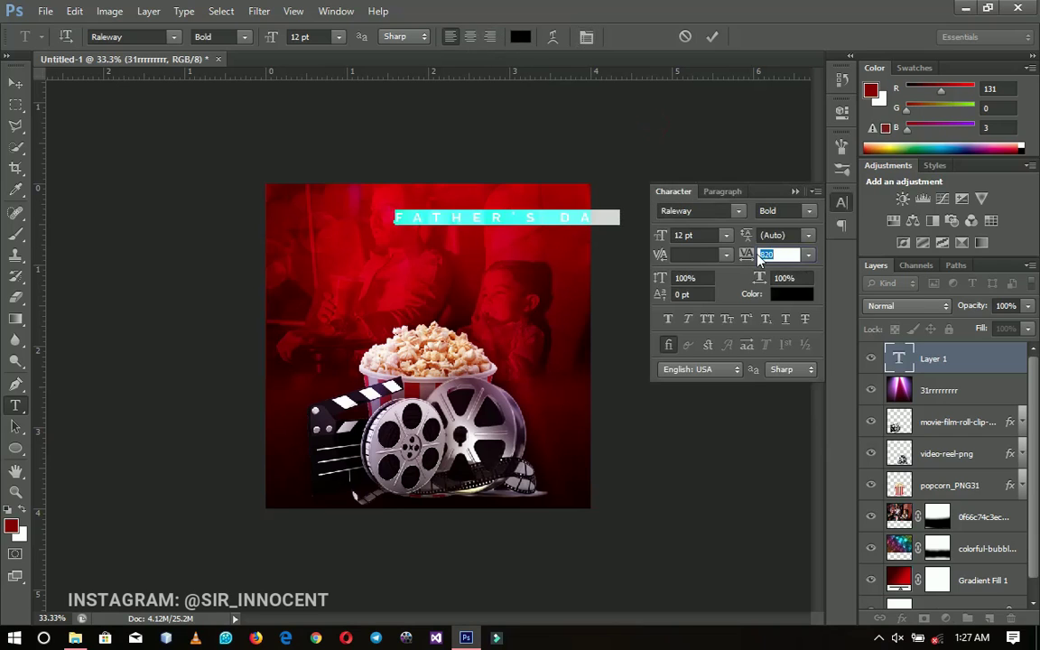
{"action": "type", "text": "0"}
Step: Set the FATHER'S DAY text in the Porky's font and colour it bright yellow
{"action": "left_click", "coordinate": [112, 36]}
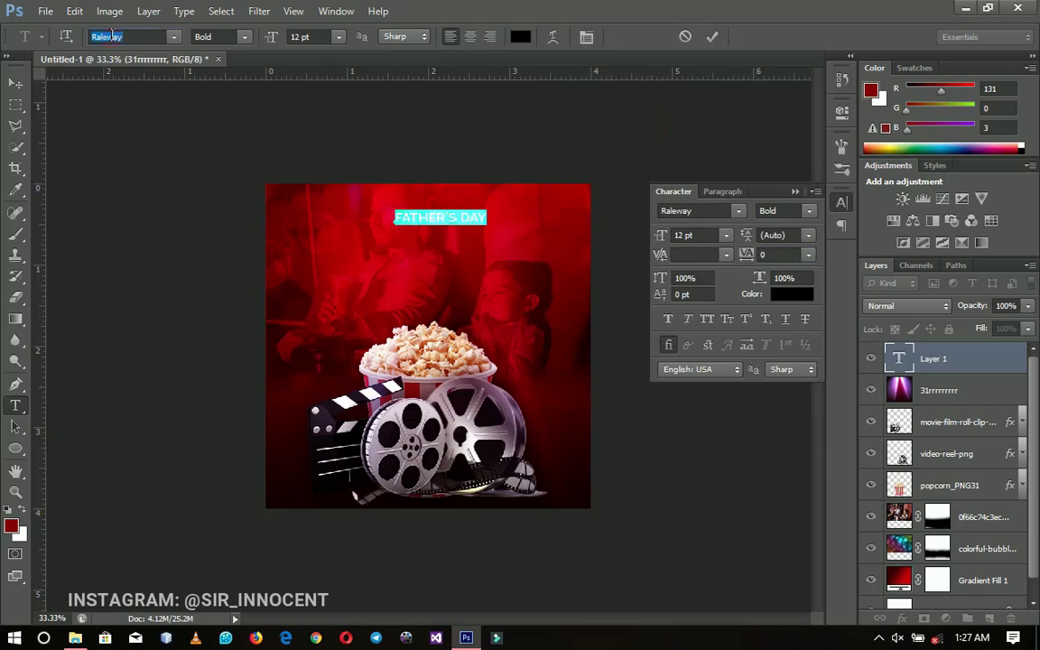
{"action": "type", "text": "P"}
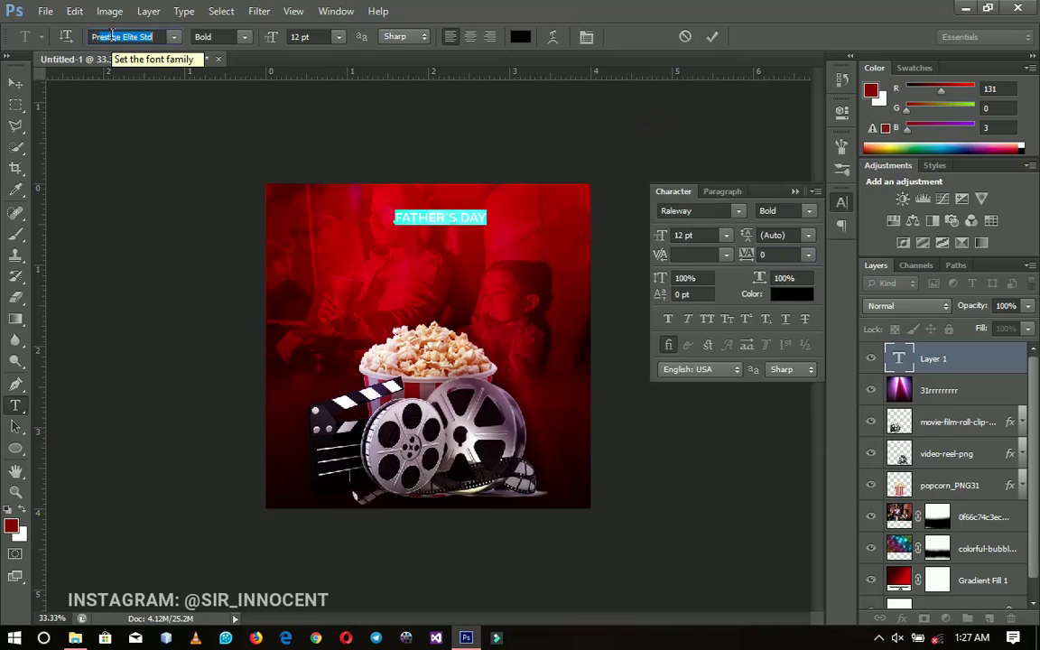
{"action": "type", "text": "BPorky's"}
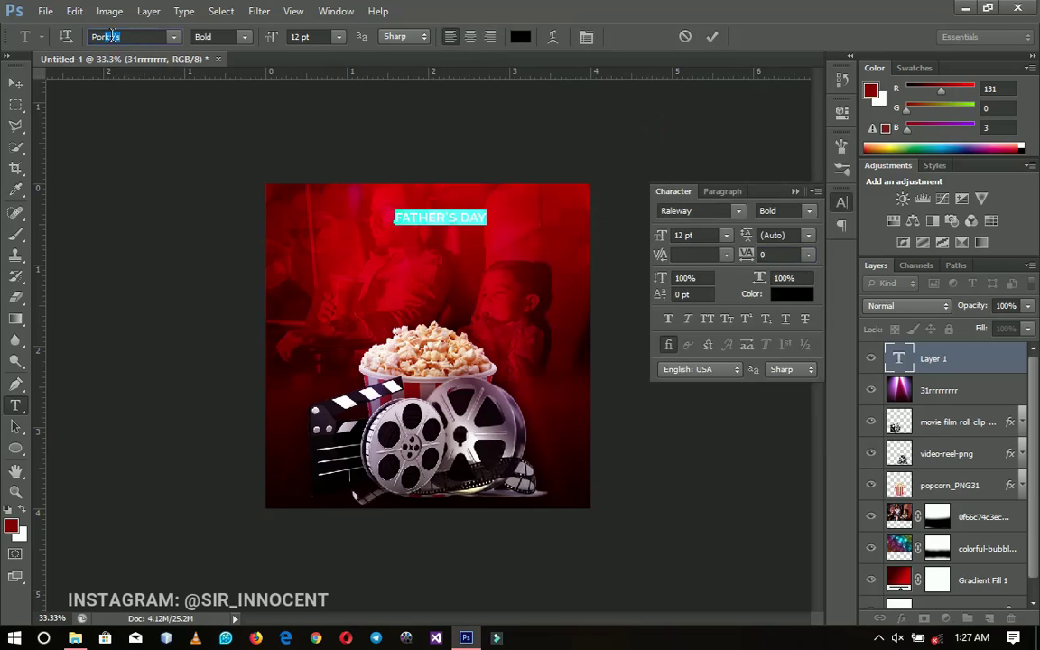
{"action": "key", "text": "Return"}
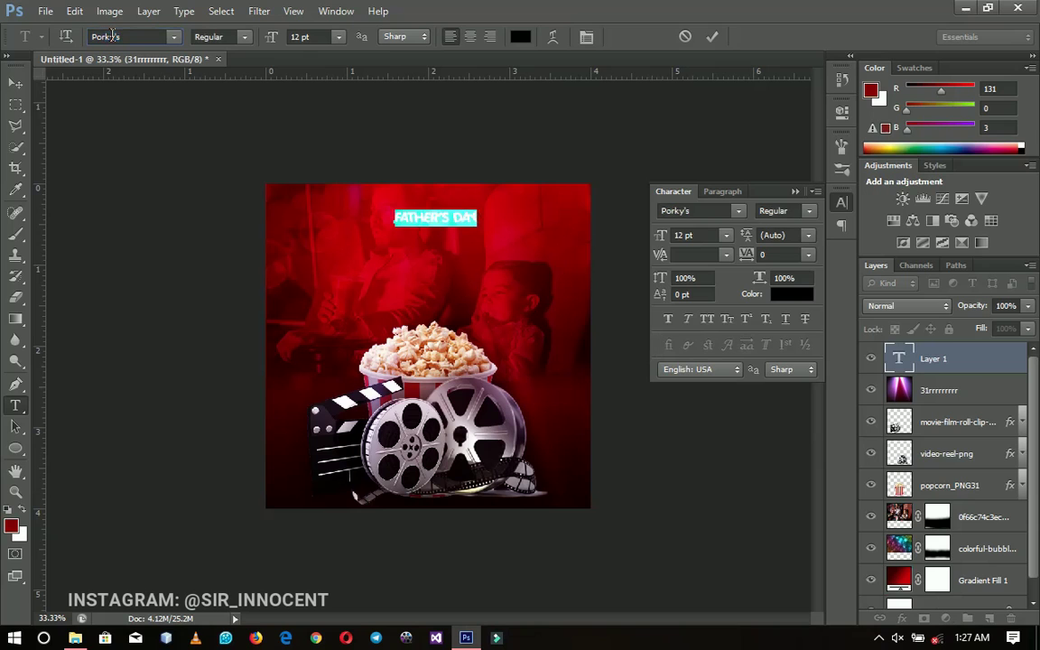
{"action": "left_click", "coordinate": [521, 36]}
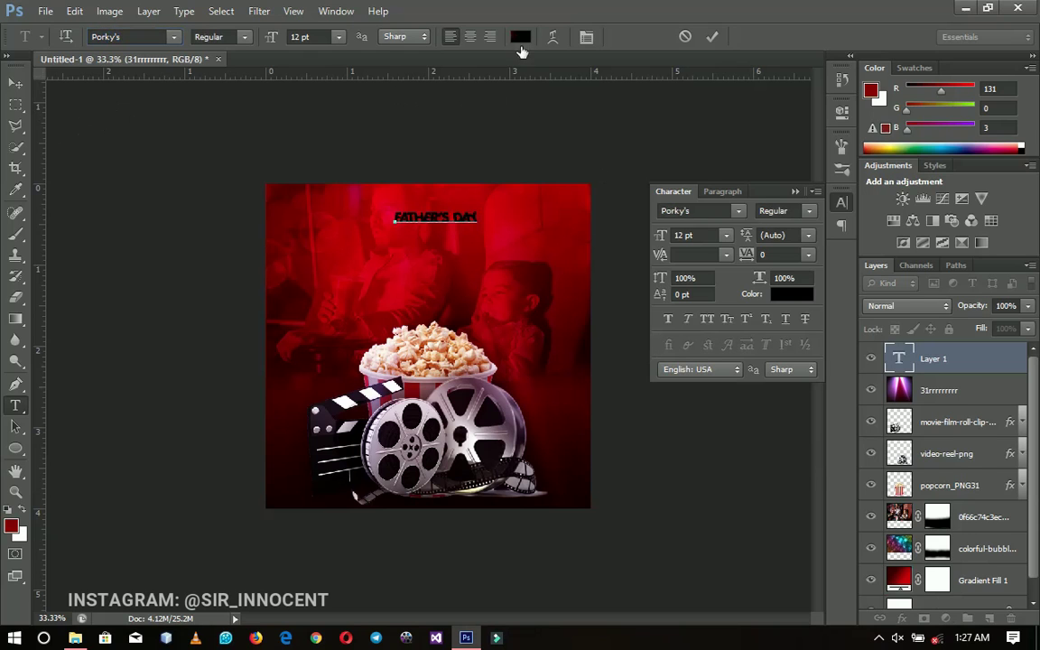
{"action": "left_click_drag", "start_coordinate": [747, 424], "coordinate": [747, 404]}
{"action": "left_click_drag", "start_coordinate": [708, 353], "coordinate": [798, 165]}
{"action": "left_click", "coordinate": [894, 220]}
{"action": "left_click", "coordinate": [16, 82]}
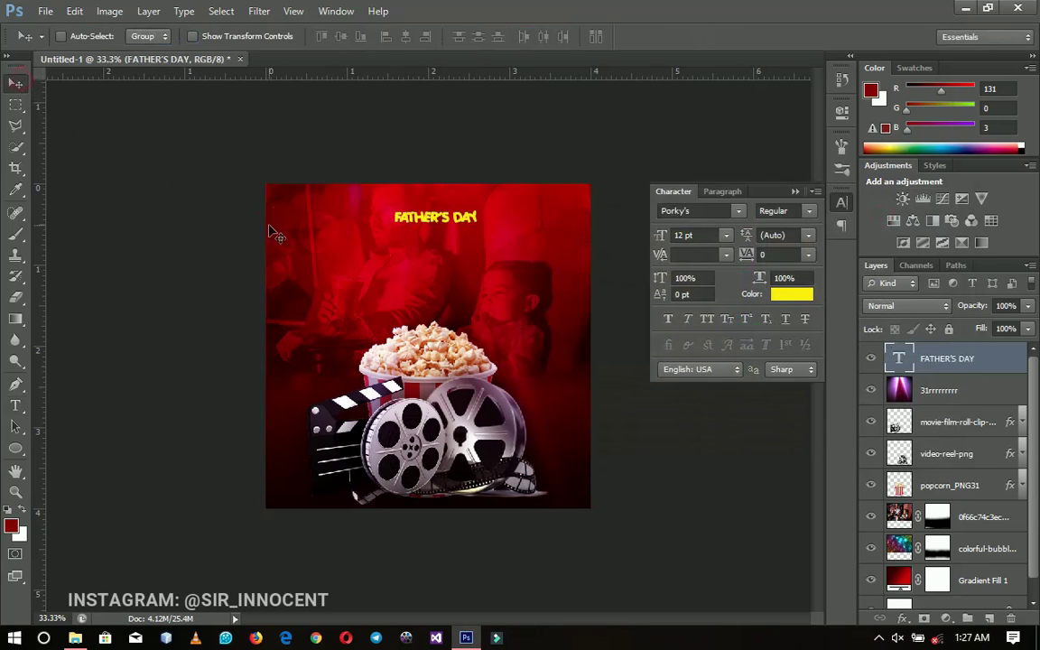
Step: Enlarge the FATHER'S DAY text to about 21 pt and centre it horizontally on the canvas
{"action": "key", "text": "ctrl+t"}
{"action": "left_click_drag", "start_coordinate": [477, 228], "coordinate": [508, 232]}
{"action": "key", "text": "Return"}
{"action": "key", "text": "ctrl+a"}
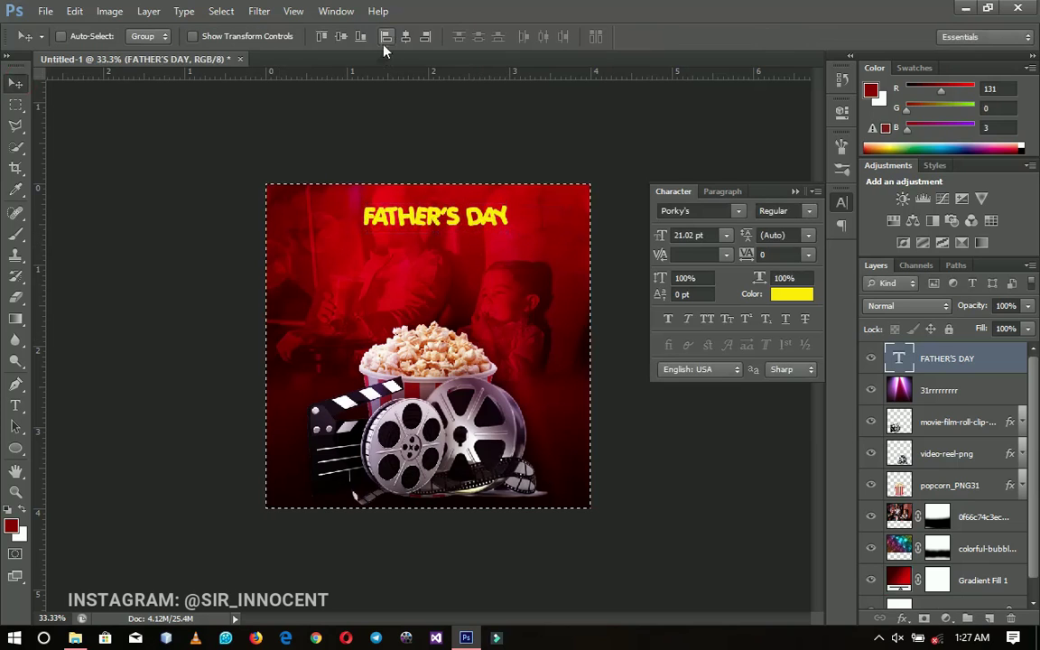
{"action": "left_click", "coordinate": [405, 36]}
{"action": "key", "text": "ctrl+d"}
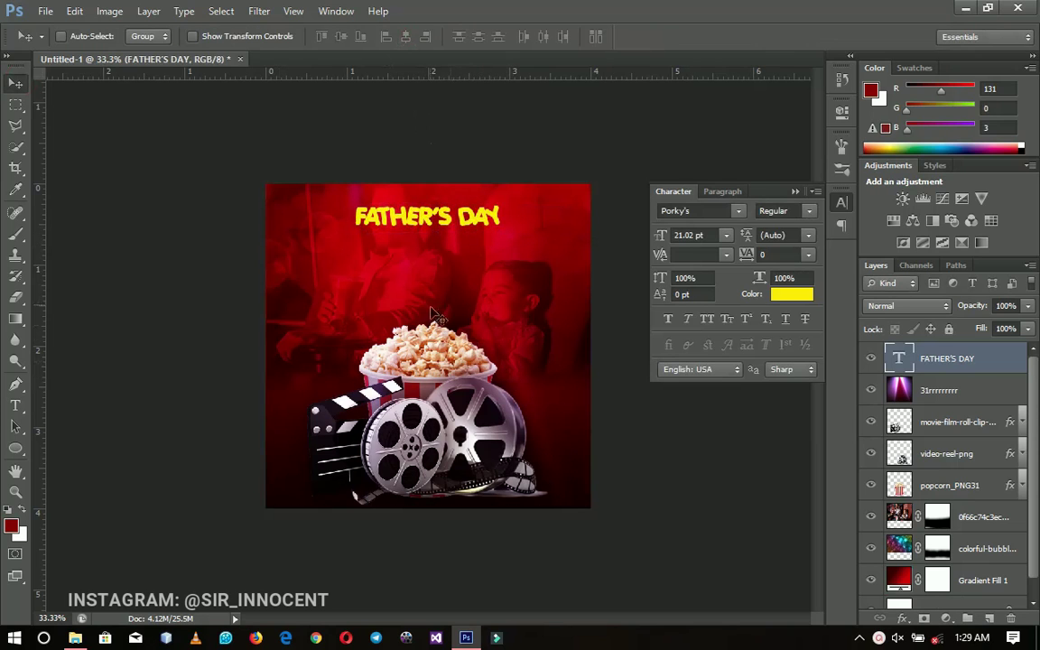
Step: Add the text "MOVIE" below FATHER'S DAY in the Good Times font
{"action": "key", "text": "t"}
{"action": "left_click", "coordinate": [411, 268]}
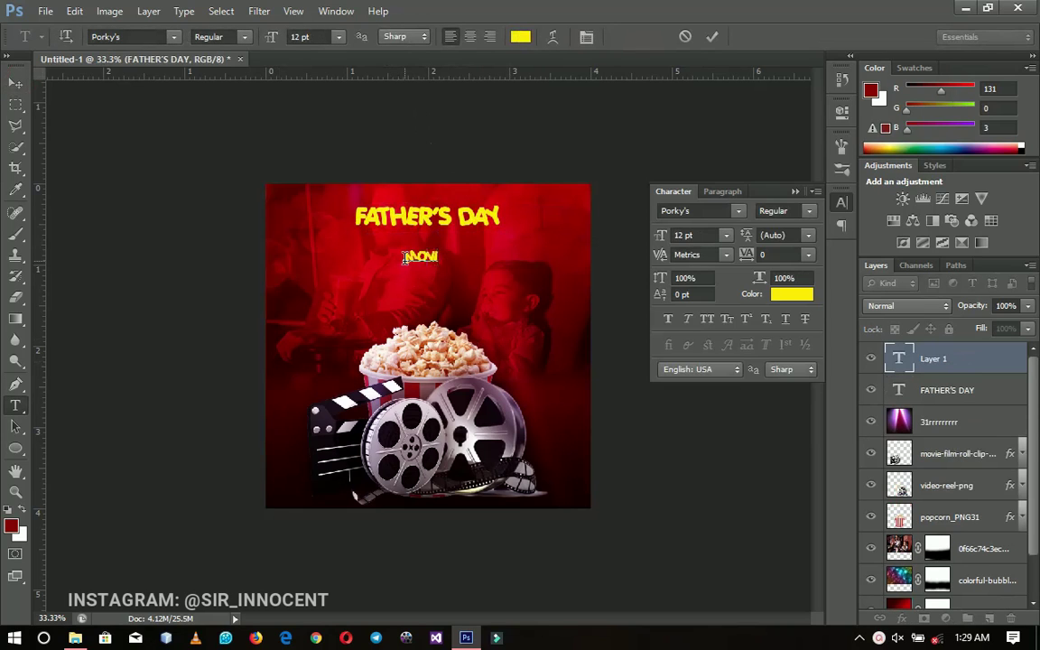
{"action": "key", "text": "ctrl+a"}
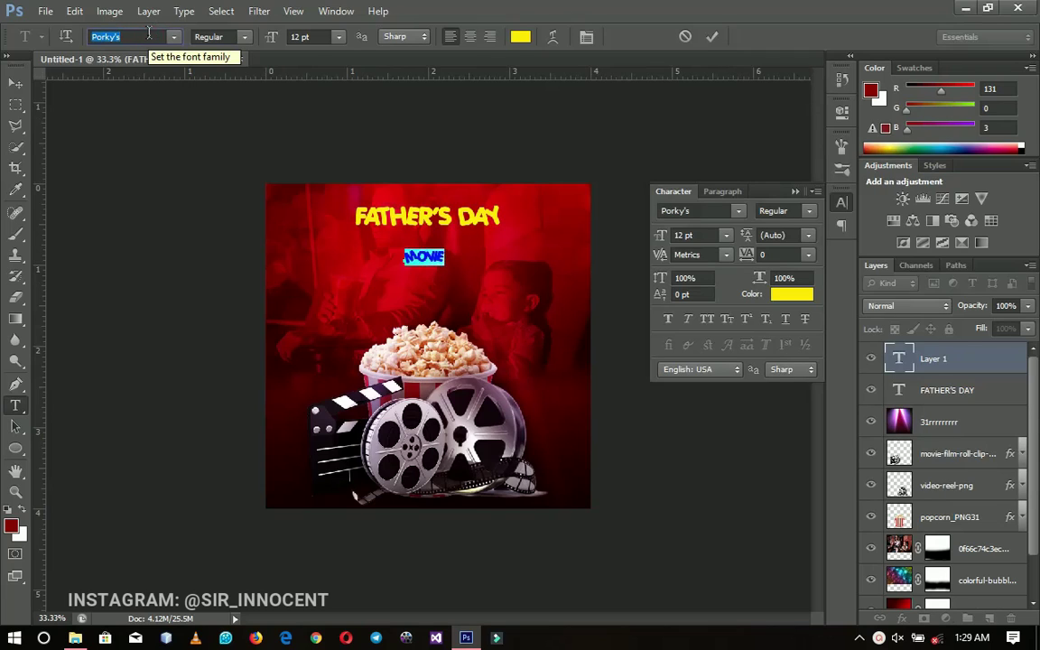
{"action": "type", "text": "Good Times"}
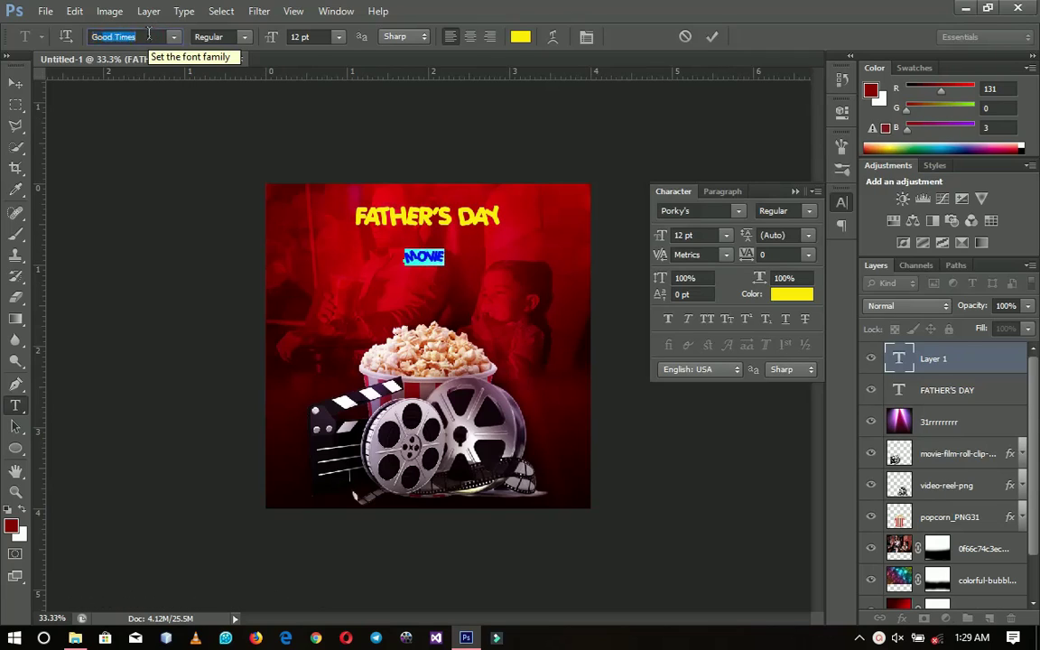
{"action": "key", "text": "Return"}
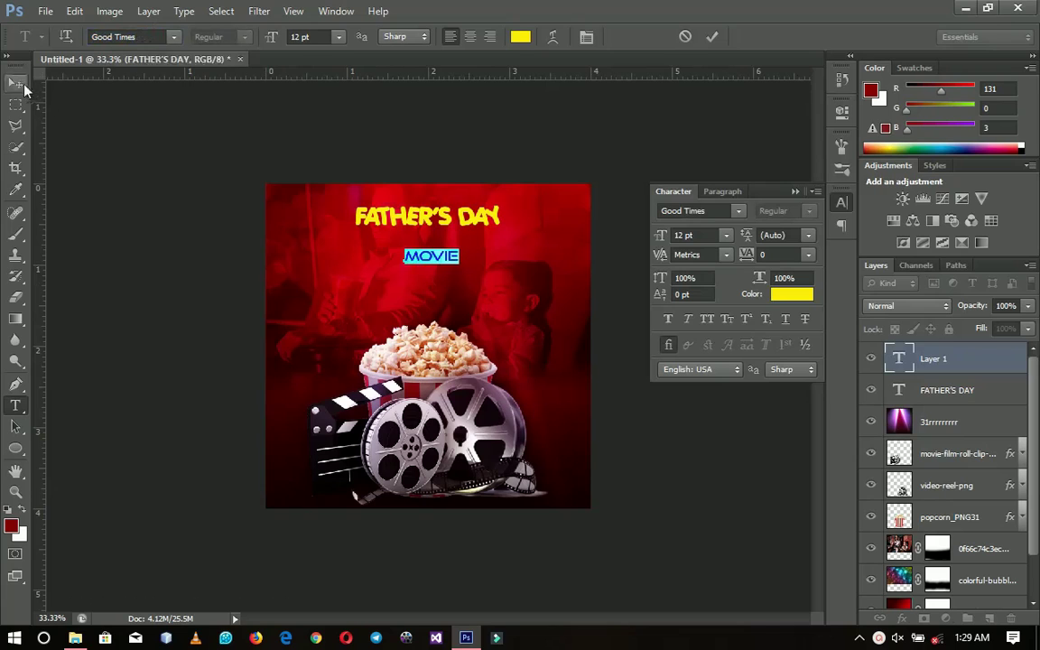
{"action": "left_click", "coordinate": [18, 84]}
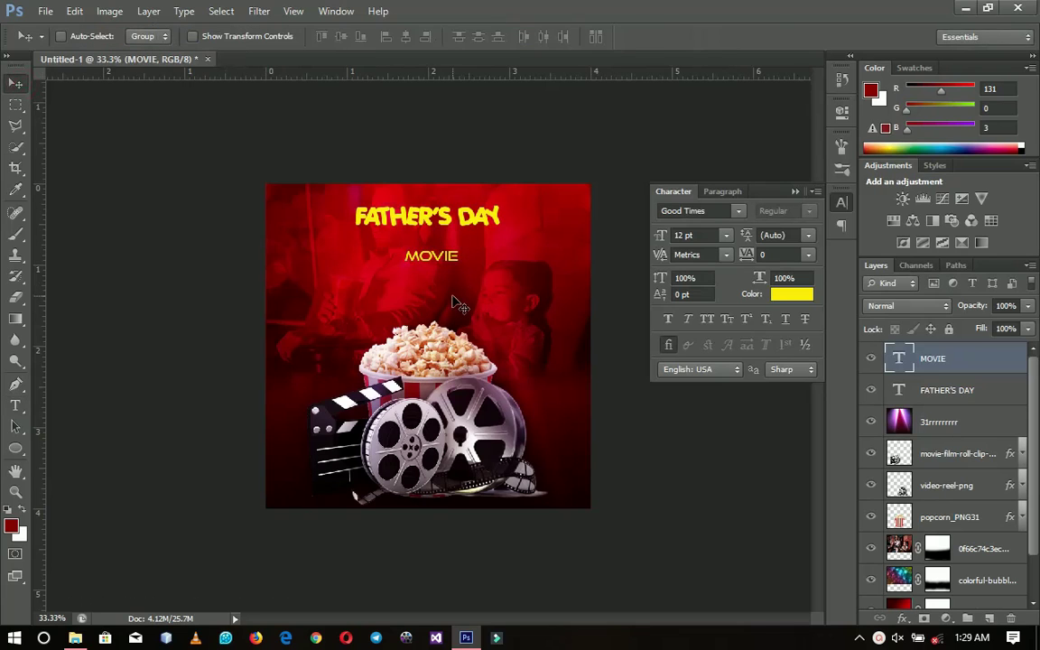
Step: Enlarge the MOVIE text to about 67 pt so it spans nearly the full width of the flyer
{"action": "key", "text": "ctrl+t"}
{"action": "left_click_drag", "start_coordinate": [462, 261], "coordinate": [576, 310]}
{"action": "key", "text": "Return"}
{"action": "key", "text": "ctrl+t"}
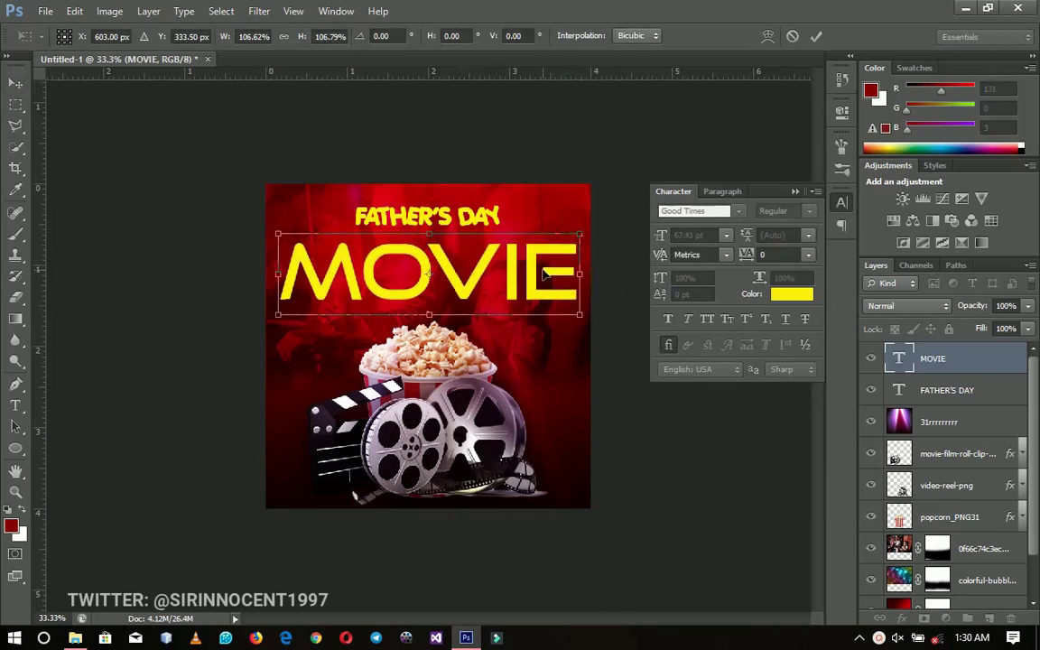
{"action": "key", "text": "Return"}
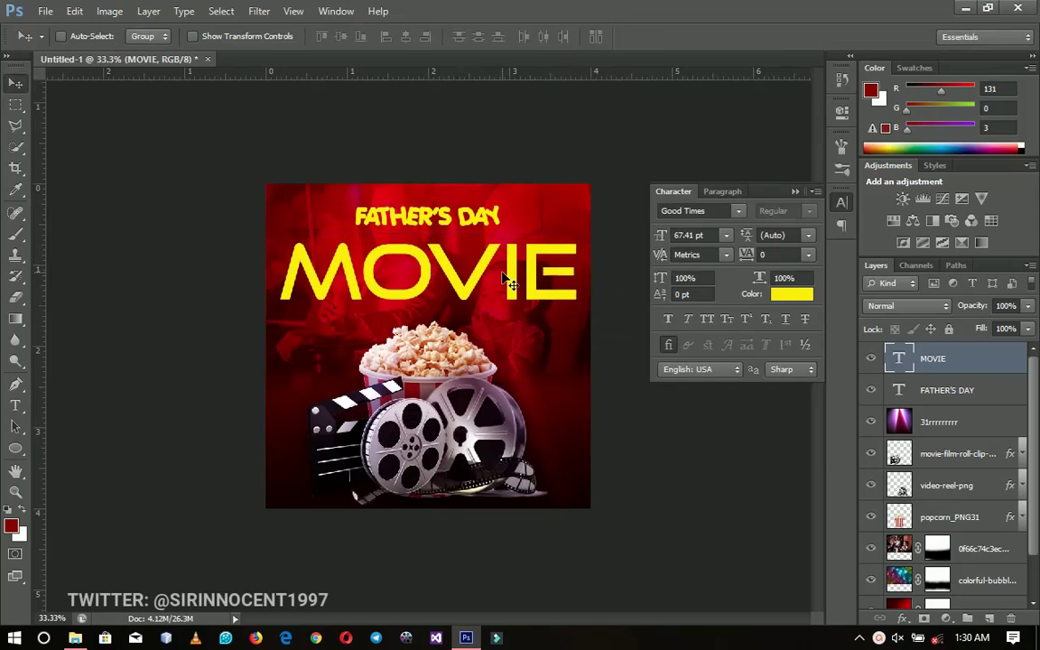
Step: Change the MOVIE text colour to white (ffffff)
{"action": "double_click", "coordinate": [505, 280]}
{"action": "key", "text": "ctrl+a"}
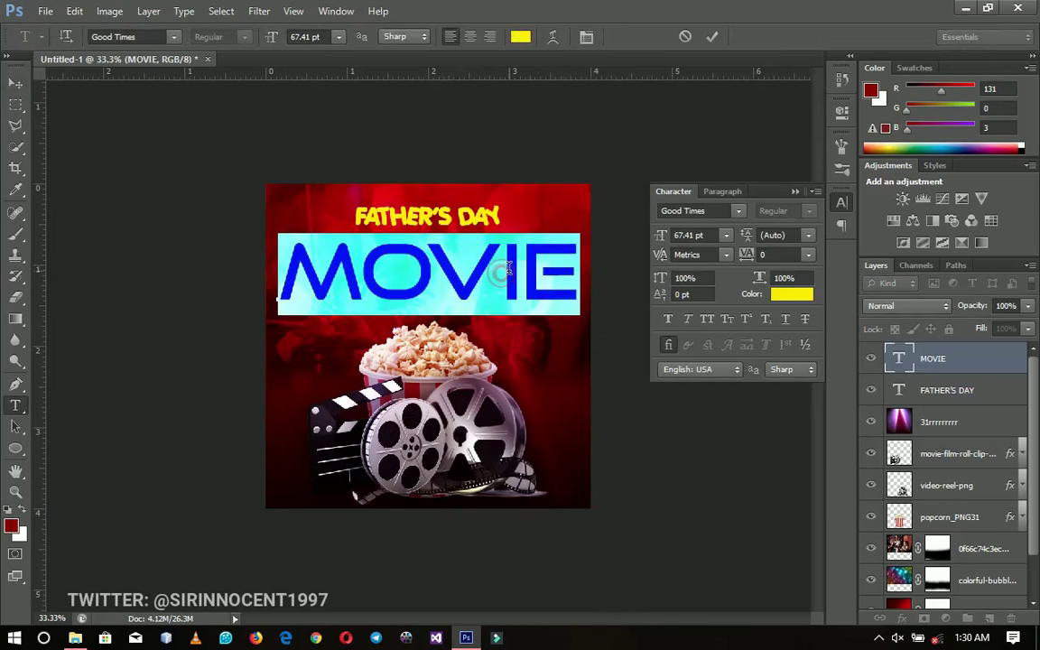
{"action": "left_click", "coordinate": [521, 36]}
{"action": "left_click_drag", "start_coordinate": [538, 262], "coordinate": [499, 177]}
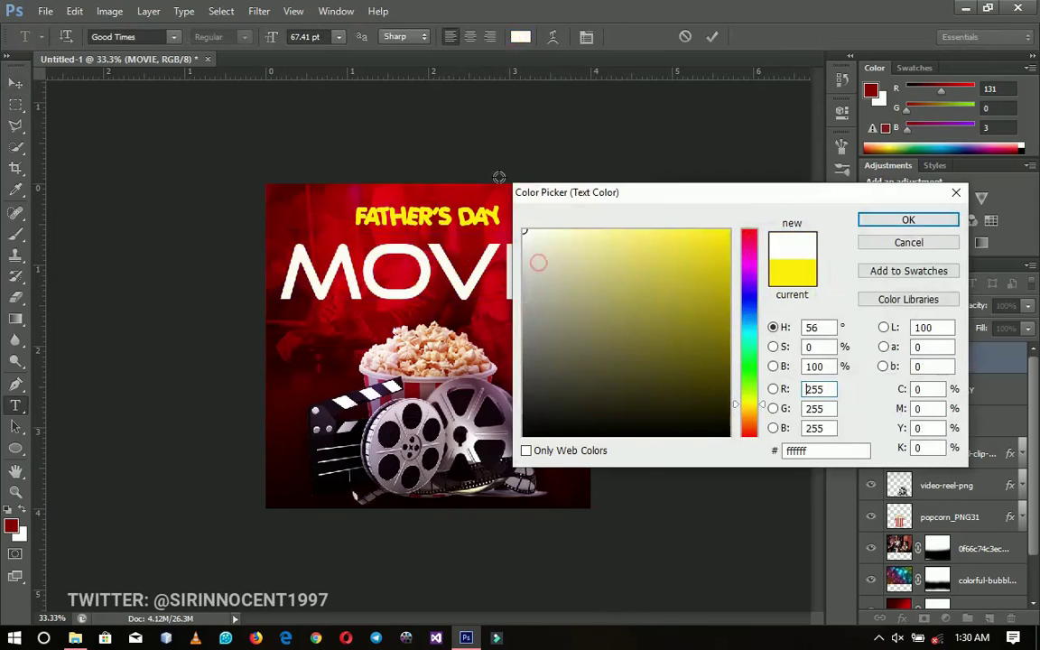
{"action": "left_click", "coordinate": [909, 220]}
{"action": "left_click", "coordinate": [15, 83]}
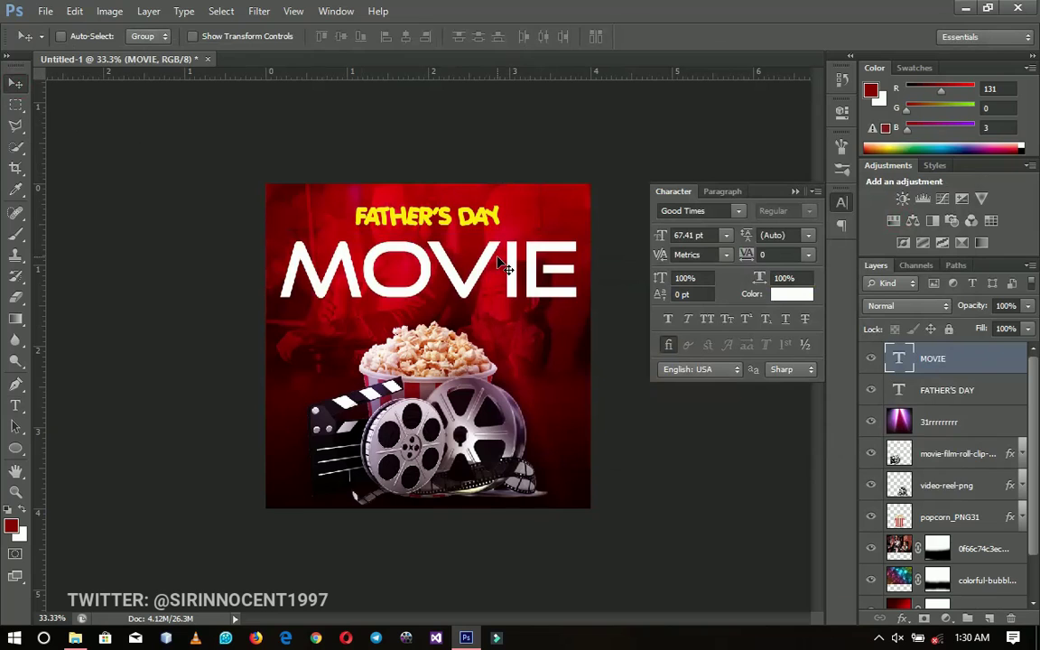
Step: Duplicate the MOVIE text layer, place the copy directly below the original and change its wording to "NIGHT"
{"action": "key", "text": "ctrl+j"}
{"action": "left_click_drag", "start_coordinate": [456, 242], "coordinate": [456, 294]}
{"action": "key", "text": "t"}
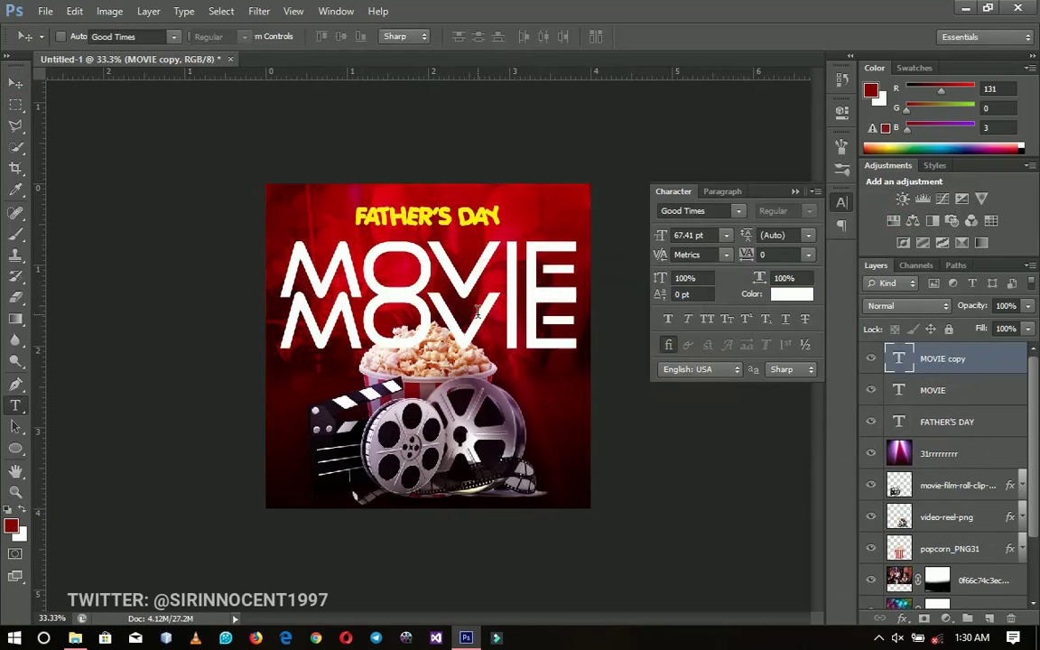
{"action": "double_click", "coordinate": [479, 312]}
{"action": "key", "text": "Left"}
{"action": "key", "text": "ctrl+a"}
{"action": "type", "text": "NIGHT"}
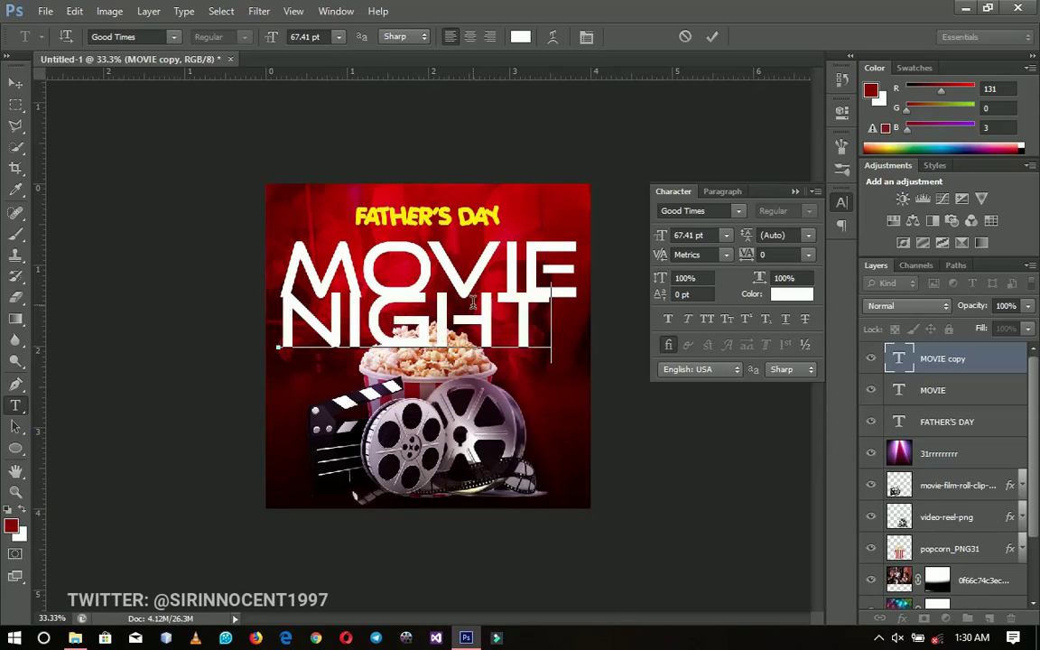
Step: Set the NIGHT text in Raleway Bold
{"action": "key", "text": "ctrl+a"}
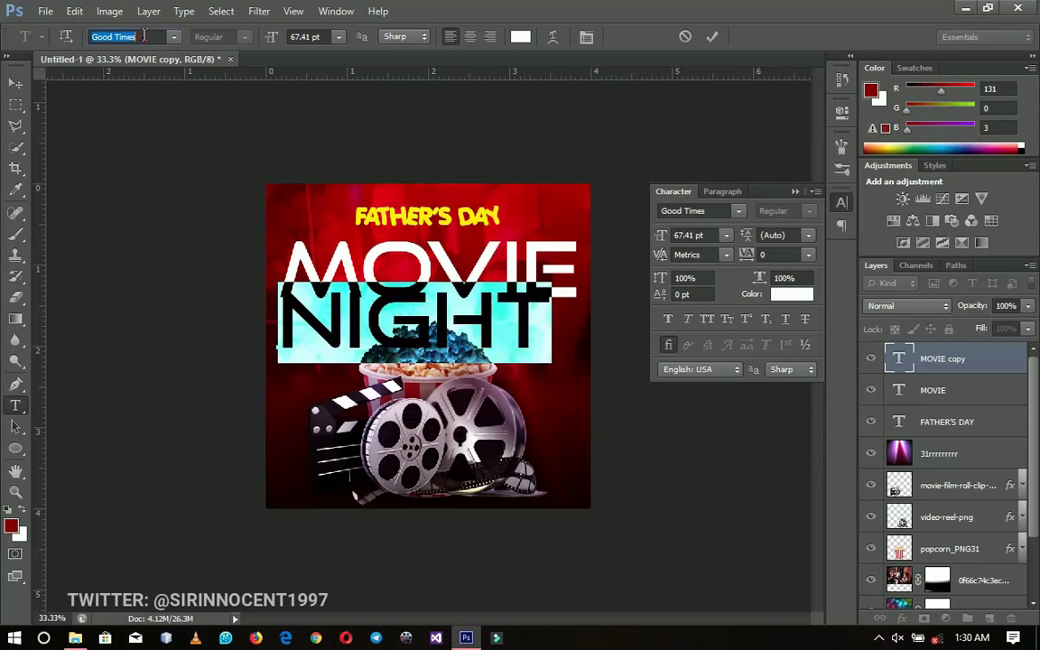
{"action": "key", "text": "Return"}
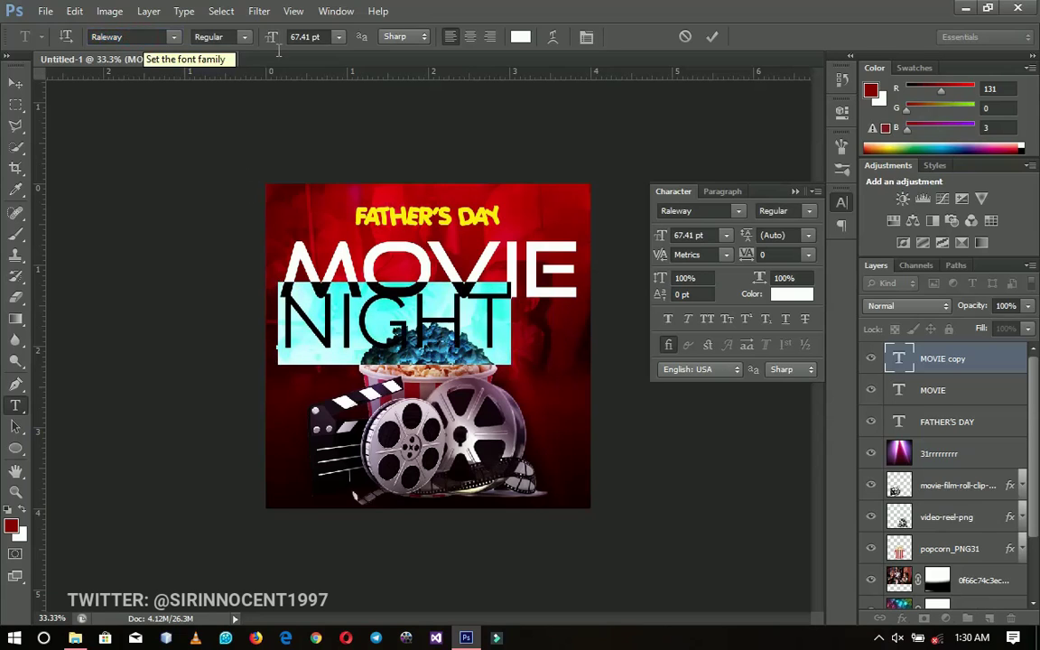
{"action": "left_click", "coordinate": [220, 36]}
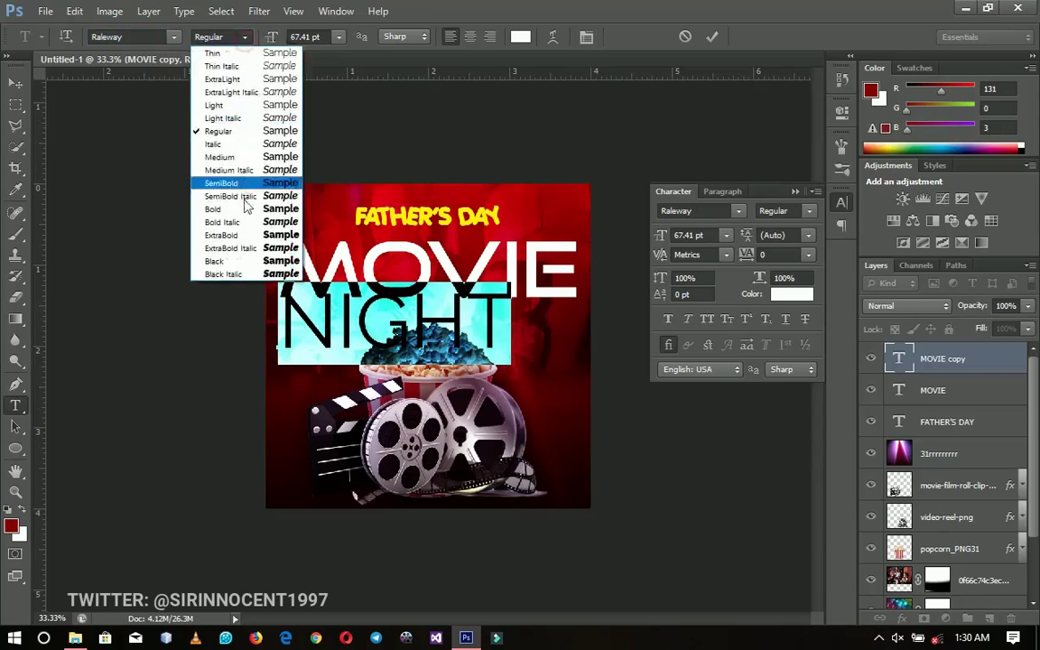
{"action": "left_click", "coordinate": [243, 214]}
{"action": "left_click", "coordinate": [15, 83]}
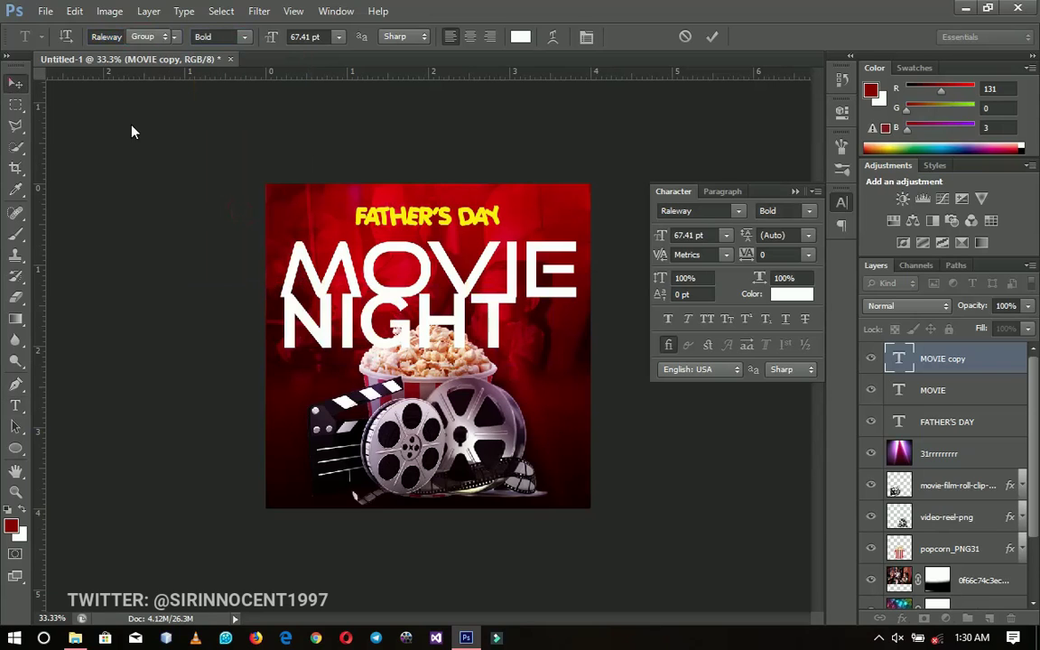
Step: Scale the NIGHT text down to about 26 pt and centre it directly beneath MOVIE
{"action": "key", "text": "ctrl+t"}
{"action": "left_click_drag", "start_coordinate": [582, 300], "coordinate": [452, 316]}
{"action": "key", "text": "Return"}
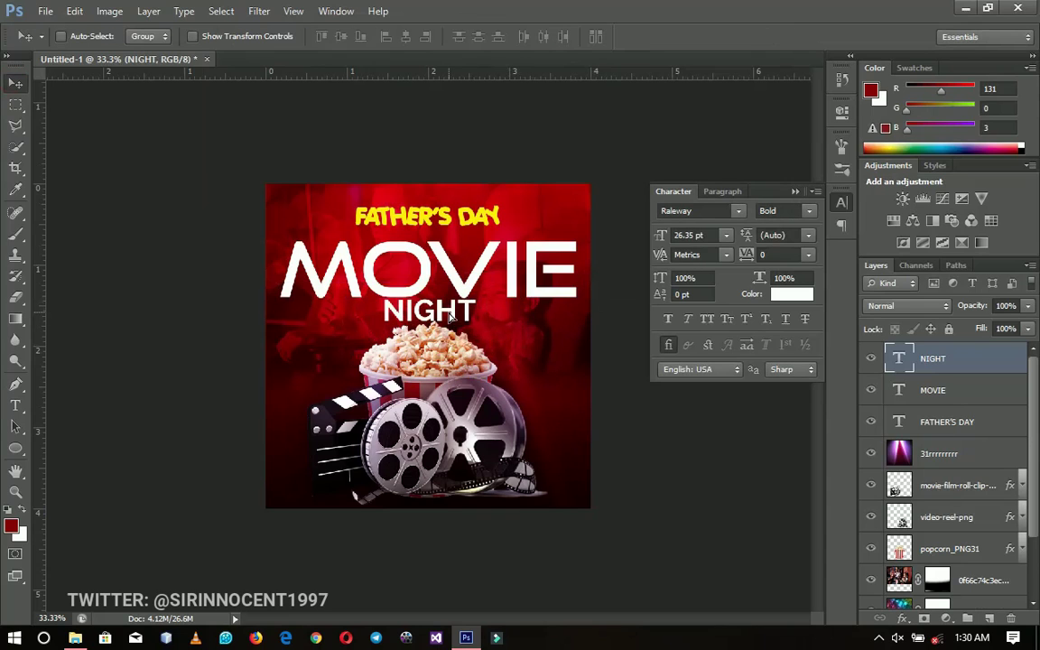
Step: Scale the clapperboard, film reel and popcorn layers together to about 91.5% and move them lower on the flyer
{"action": "left_click", "coordinate": [975, 485]}
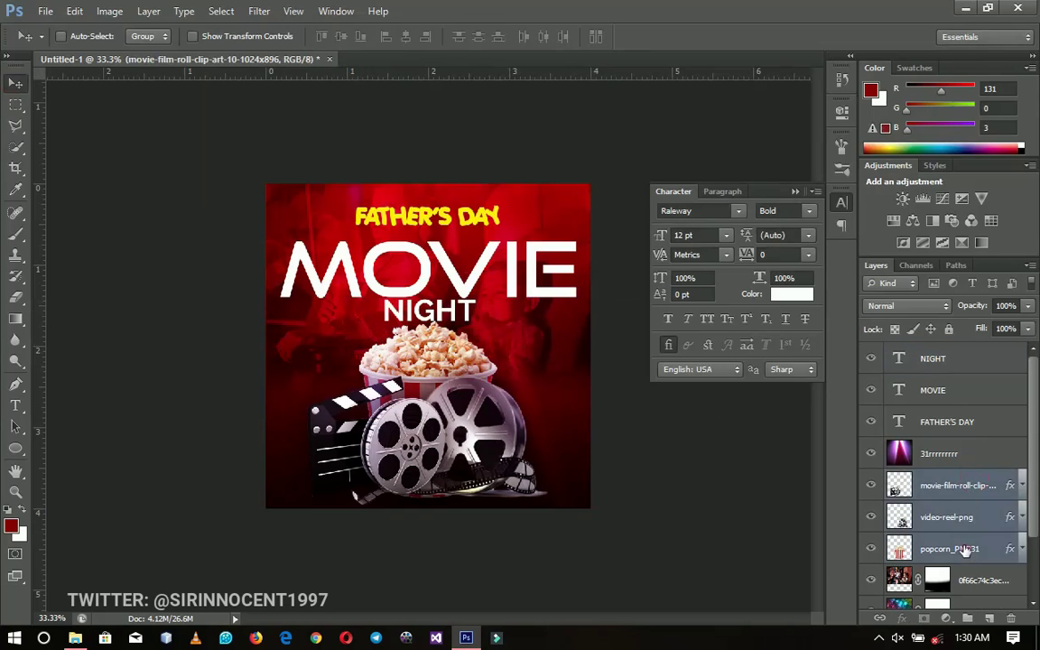
{"action": "left_click", "coordinate": [949, 549], "text": "shift"}
{"action": "key", "text": "ctrl+t"}
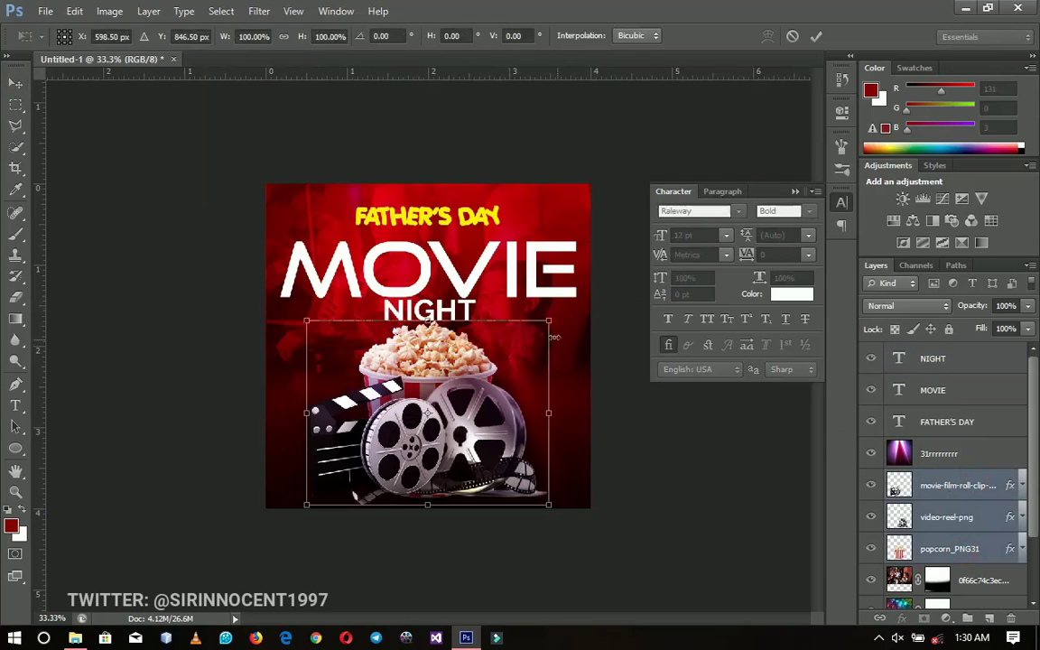
{"action": "left_click_drag", "start_coordinate": [546, 318], "coordinate": [539, 328]}
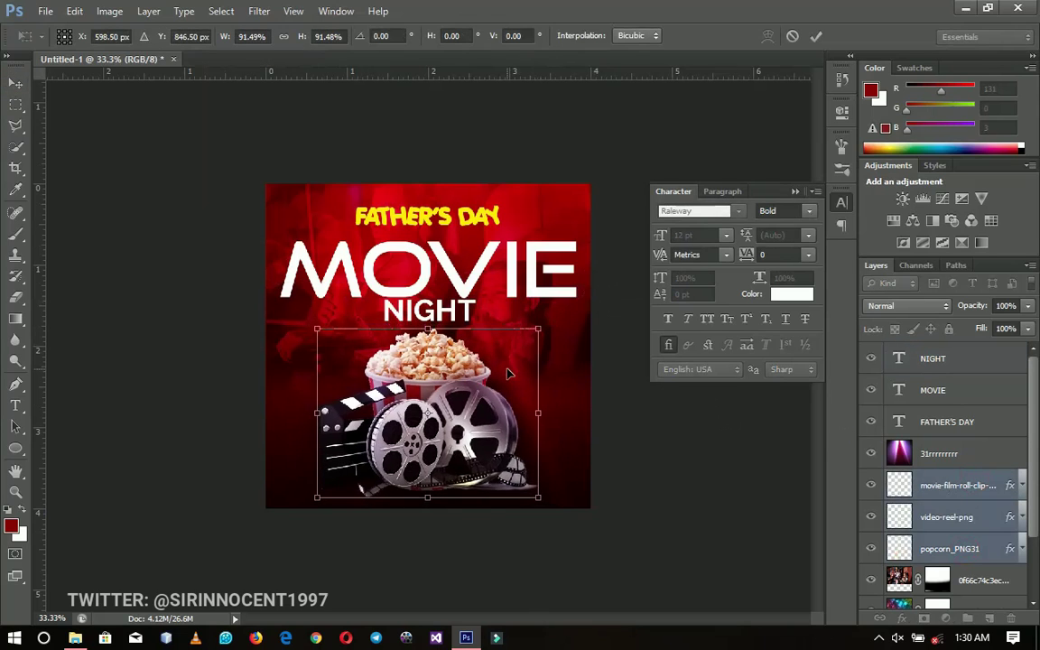
{"action": "key", "text": "Return"}
{"action": "left_click_drag", "start_coordinate": [510, 378], "coordinate": [496, 392]}
Step: Move the NIGHT text slightly lower to open a gap below MOVIE and set its tracking to 500
{"action": "right_click", "coordinate": [461, 318]}
{"action": "left_click", "coordinate": [479, 316]}
{"action": "left_click_drag", "start_coordinate": [447, 271], "coordinate": [447, 281]}
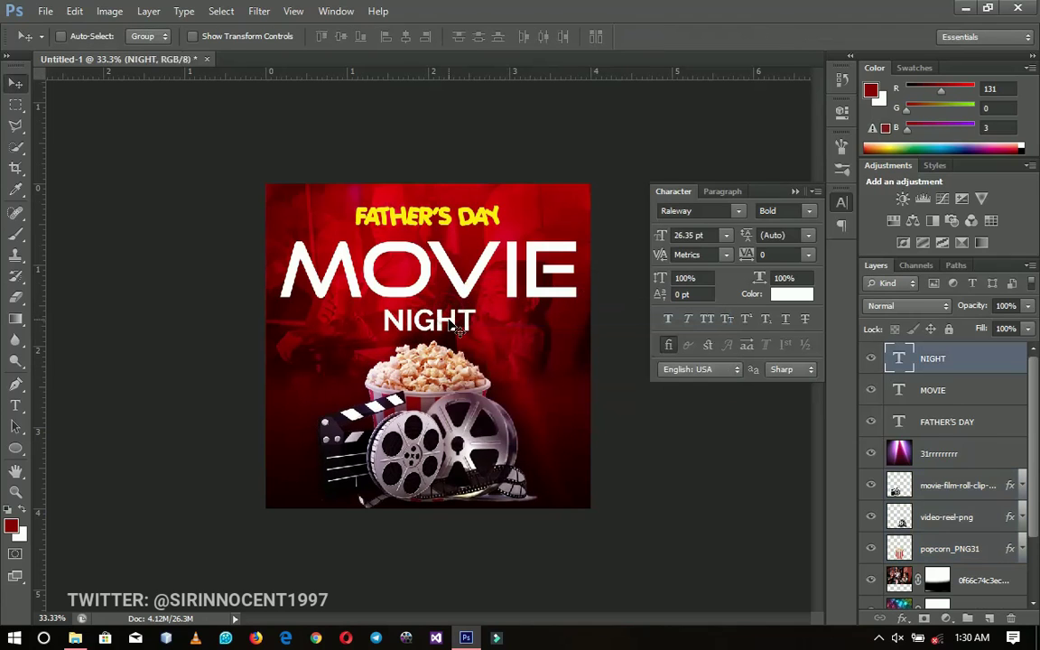
{"action": "key", "text": "t"}
{"action": "double_click", "coordinate": [447, 318]}
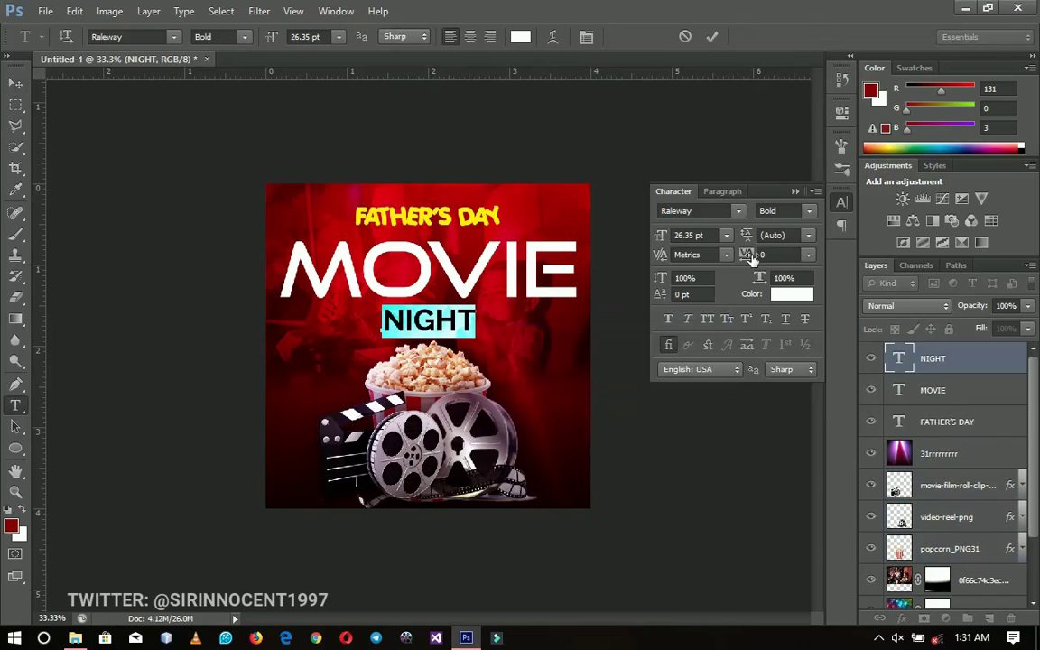
{"action": "left_click_drag", "start_coordinate": [750, 257], "coordinate": [772, 259]}
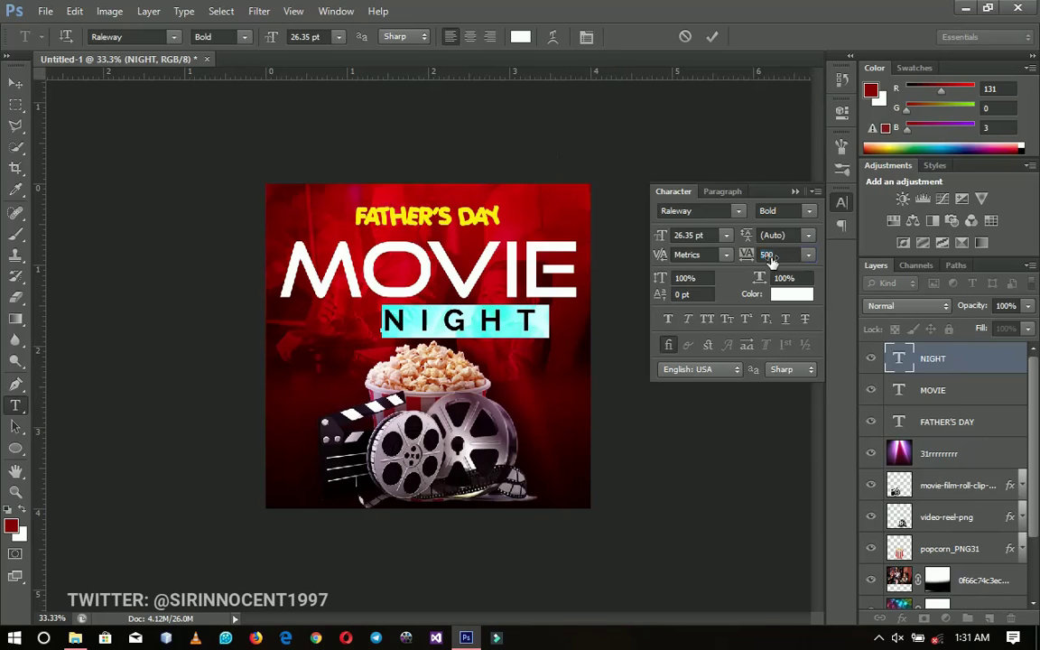
Step: Change the NIGHT text colour to the yellow of the FATHER'S DAY text (fff000)
{"action": "left_click", "coordinate": [520, 36]}
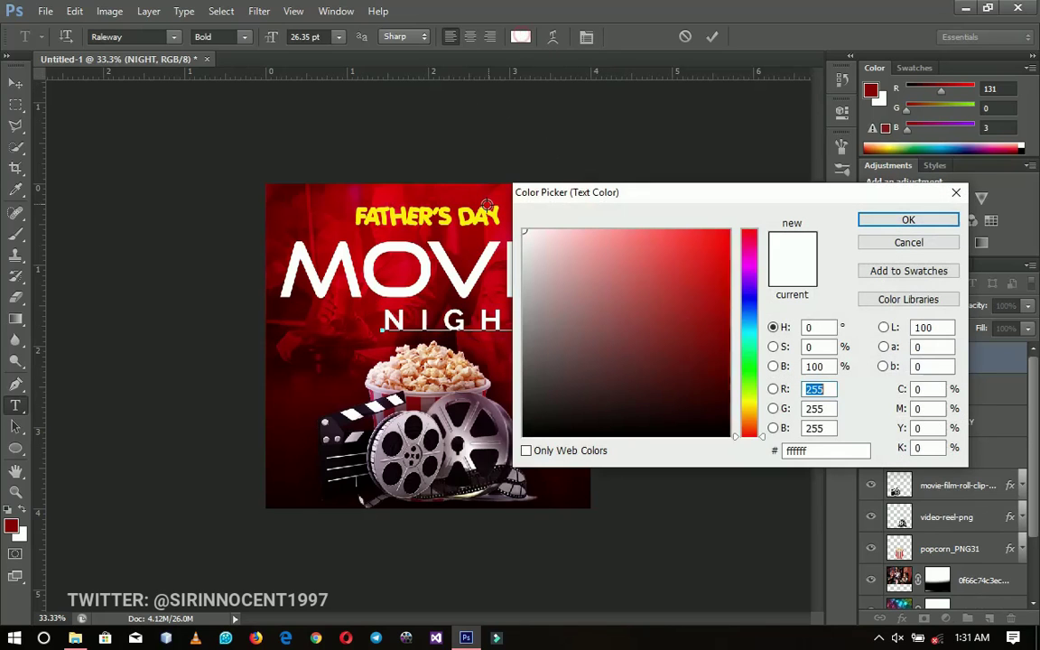
{"action": "left_click", "coordinate": [473, 208]}
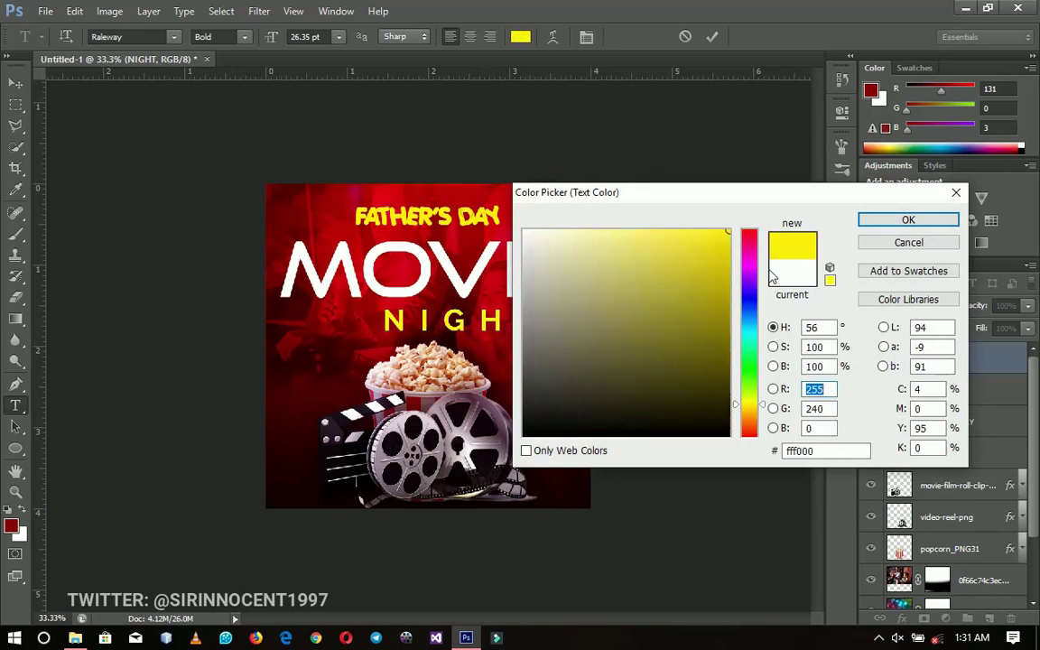
{"action": "left_click", "coordinate": [874, 226]}
Step: Centre the NIGHT text horizontally on the canvas and clear the selection
{"action": "left_click", "coordinate": [16, 82]}
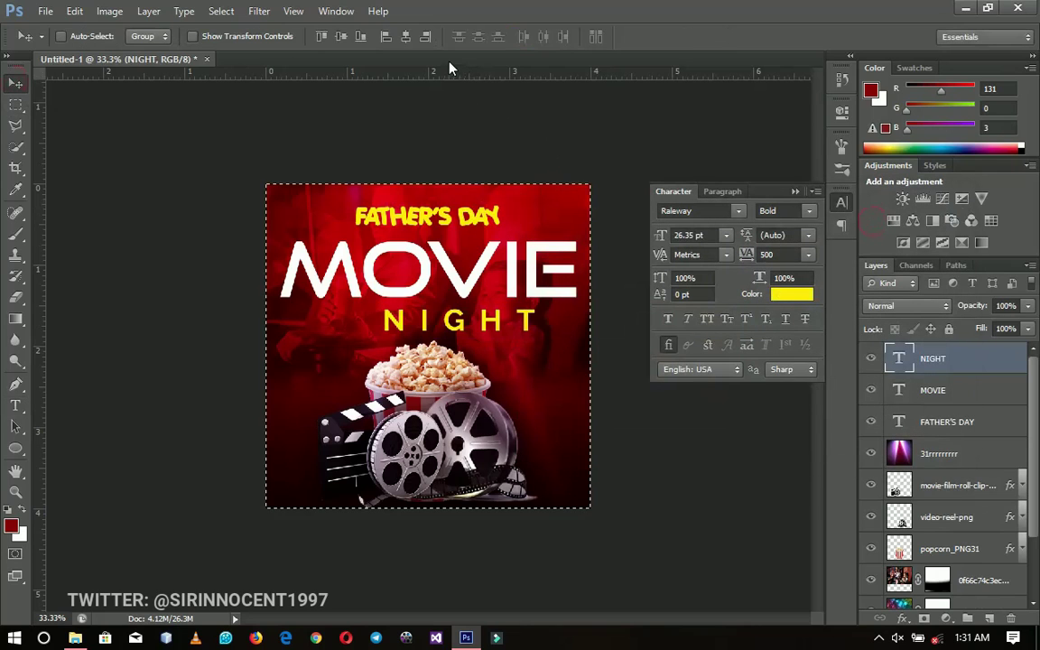
{"action": "left_click", "coordinate": [405, 36]}
{"action": "key", "text": "ctrl+d"}
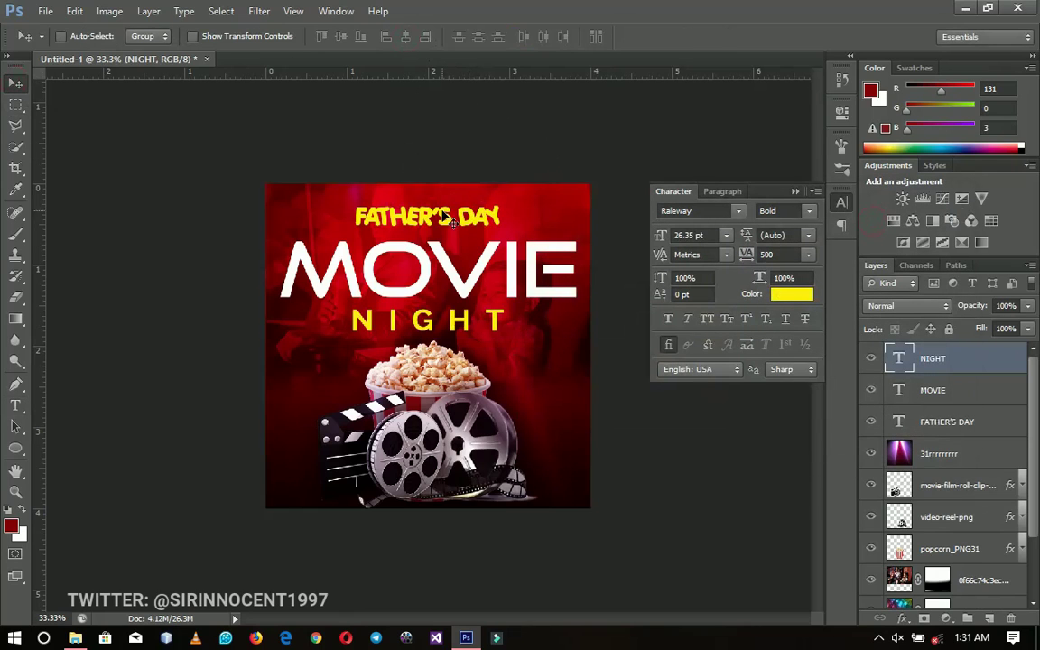
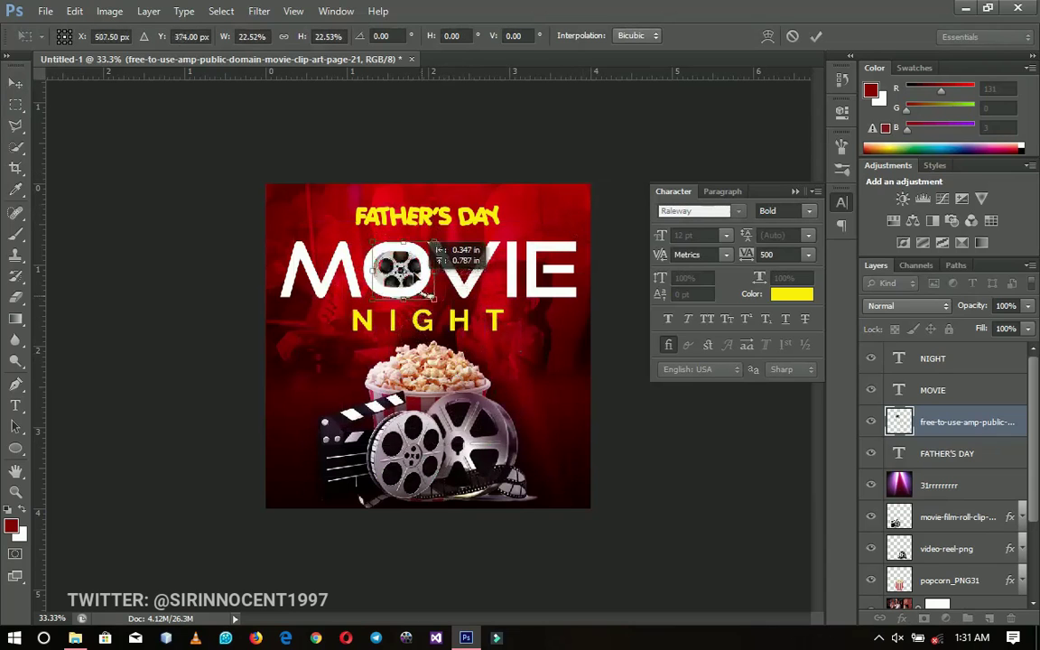
Step: Place the film reel image behind the O of MOVIE and enlarge it until its hub and spokes fill the letter's opening
{"action": "key", "text": "Return"}
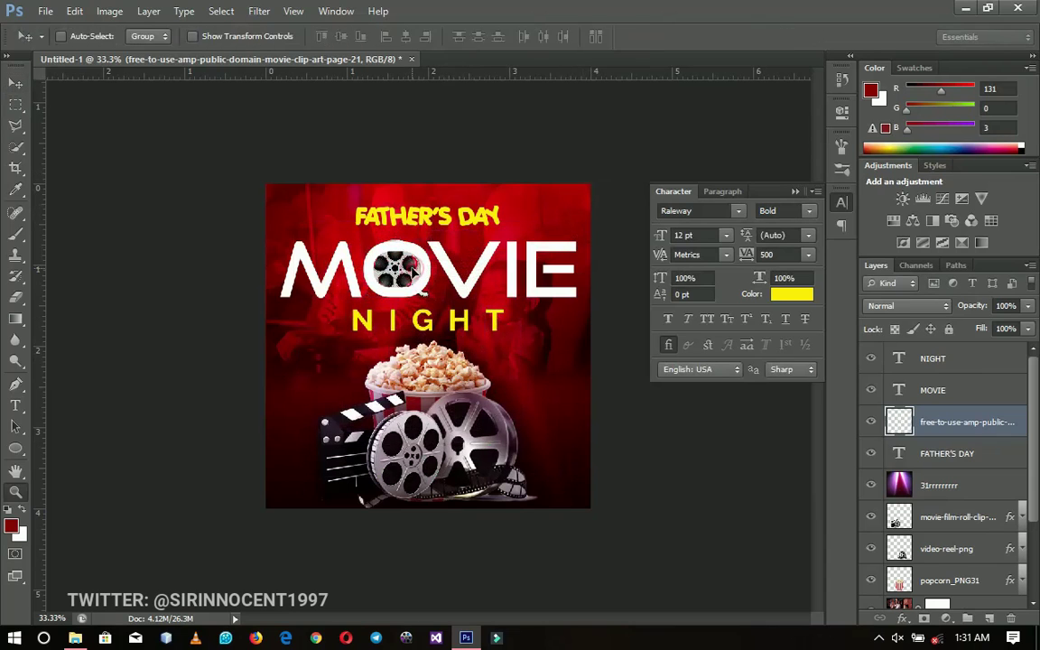
{"action": "key", "text": "z"}
{"action": "left_click", "coordinate": [411, 262]}
{"action": "key", "text": "v"}
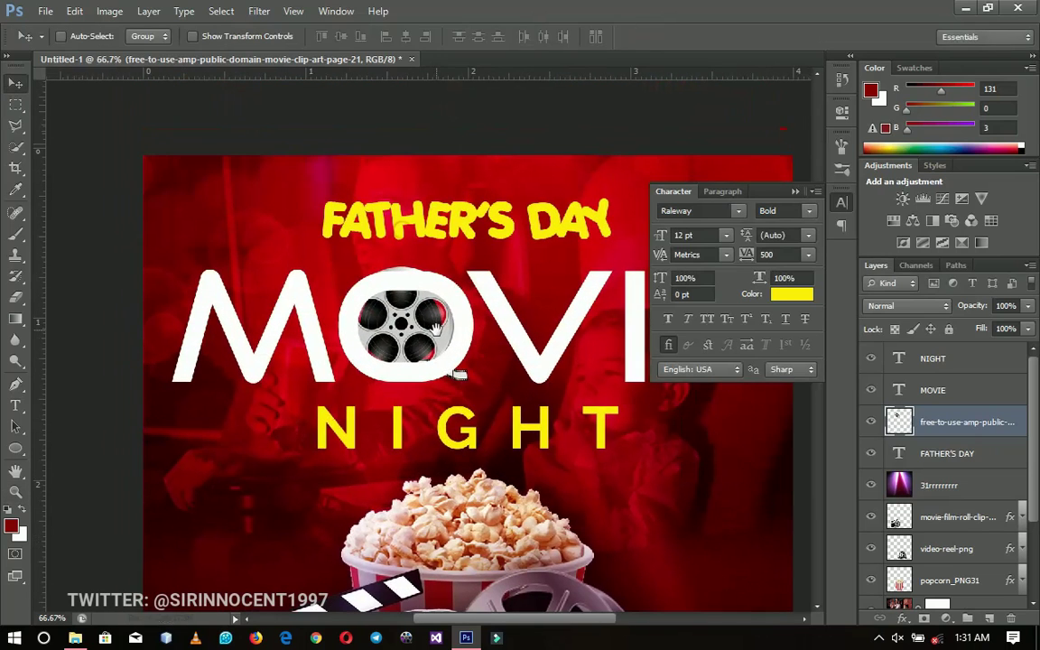
{"action": "key", "text": "ctrl+t"}
{"action": "left_click_drag", "start_coordinate": [464, 267], "coordinate": [480, 256]}
{"action": "left_click_drag", "start_coordinate": [447, 312], "coordinate": [448, 316]}
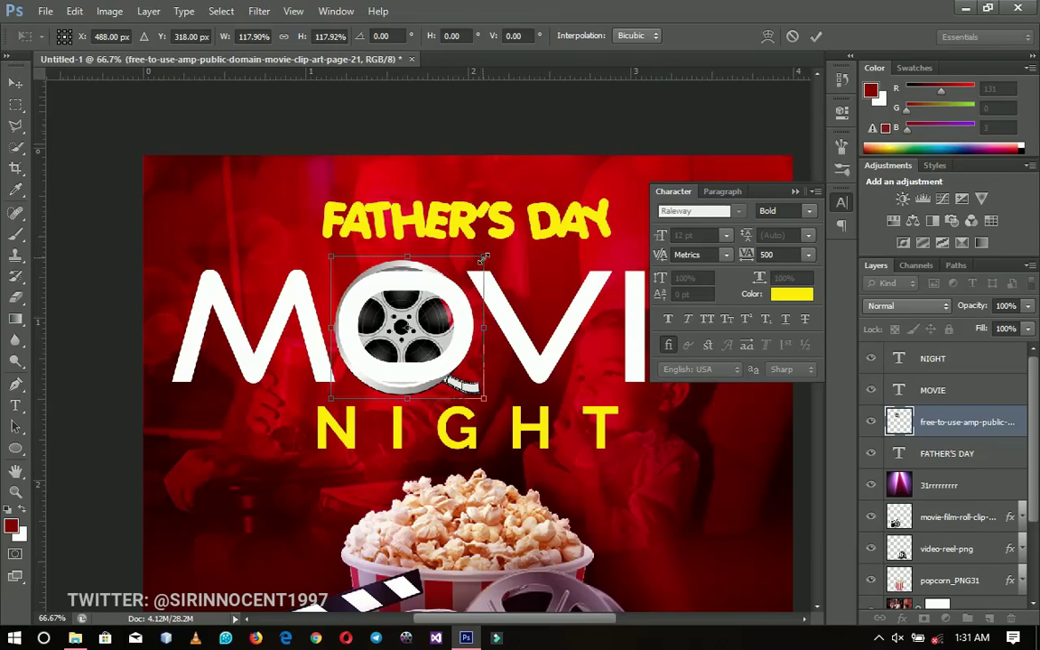
{"action": "left_click_drag", "start_coordinate": [481, 260], "coordinate": [499, 254]}
{"action": "left_click_drag", "start_coordinate": [453, 307], "coordinate": [454, 319]}
{"action": "key", "text": "Return"}
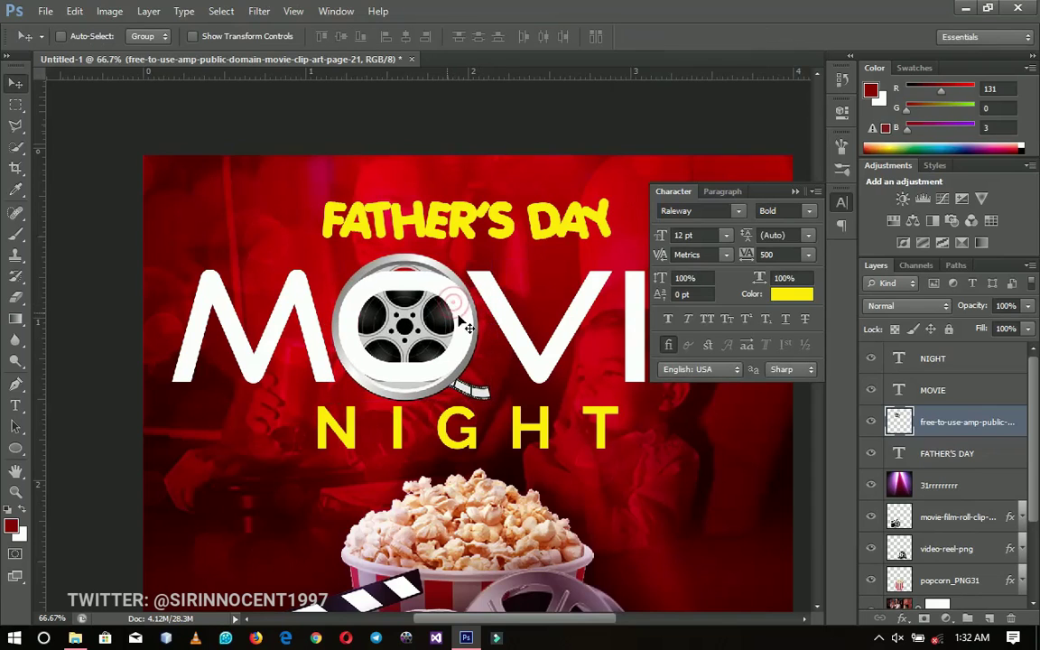
Step: Erase the reel's rim and film strip outside the letter O with a 70 px eraser
{"action": "left_click", "coordinate": [16, 297]}
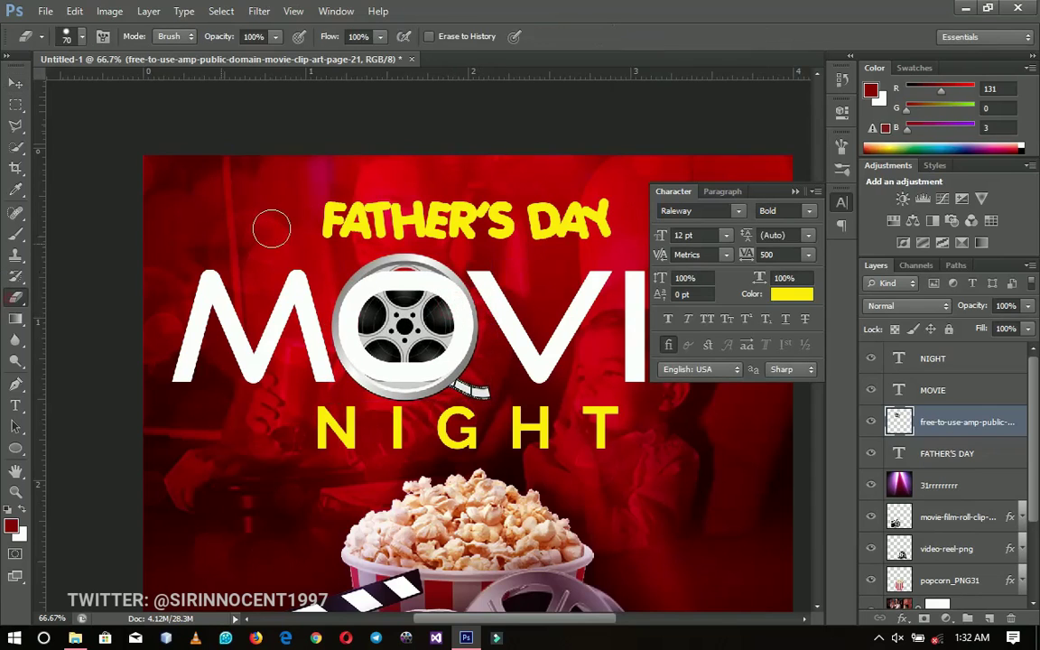
{"action": "mouse_move", "coordinate": [394, 262]}
{"action": "left_mouse_down"}
{"action": "mouse_move", "coordinate": [451, 264]}
{"action": "mouse_move", "coordinate": [480, 302]}
{"action": "mouse_move", "coordinate": [482, 344]}
{"action": "mouse_move", "coordinate": [445, 390]}
{"action": "mouse_move", "coordinate": [376, 396]}
{"action": "mouse_move", "coordinate": [355, 383]}
{"action": "mouse_move", "coordinate": [326, 332]}
{"action": "mouse_move", "coordinate": [327, 292]}
{"action": "mouse_move", "coordinate": [344, 266]}
{"action": "mouse_move", "coordinate": [310, 307]}
{"action": "mouse_move", "coordinate": [368, 260]}
{"action": "mouse_move", "coordinate": [402, 256]}
{"action": "mouse_move", "coordinate": [455, 285]}
{"action": "mouse_move", "coordinate": [482, 397]}
{"action": "mouse_move", "coordinate": [533, 397]}
{"action": "left_mouse_up"}
{"action": "key", "text": "v"}
Step: Add a Multiply drop shadow to the MOVIE text with 75% opacity, 5 px distance and 98 px size
{"action": "left_click_drag", "start_coordinate": [695, 348], "coordinate": [622, 317]}
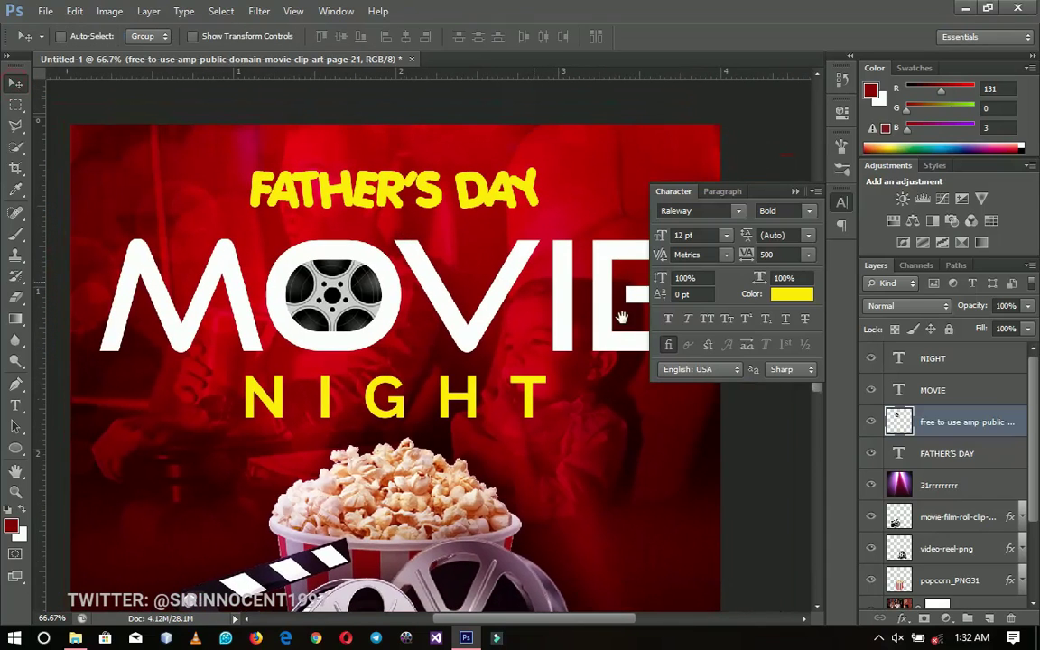
{"action": "left_click", "coordinate": [939, 392]}
{"action": "right_click", "coordinate": [940, 392]}
{"action": "left_click", "coordinate": [817, 38]}
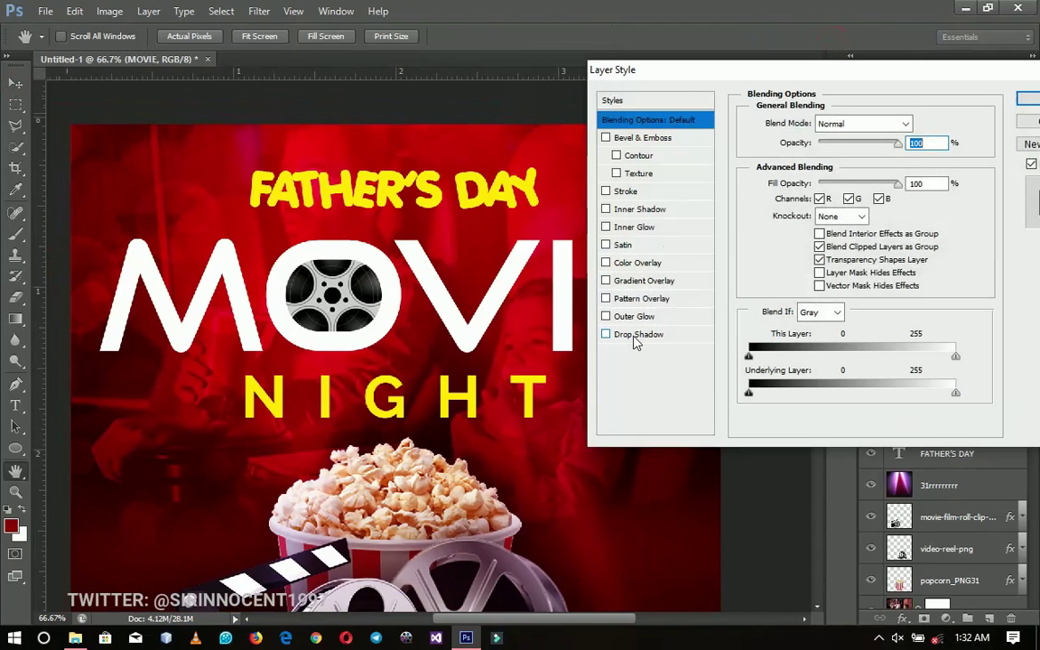
{"action": "left_click", "coordinate": [637, 335]}
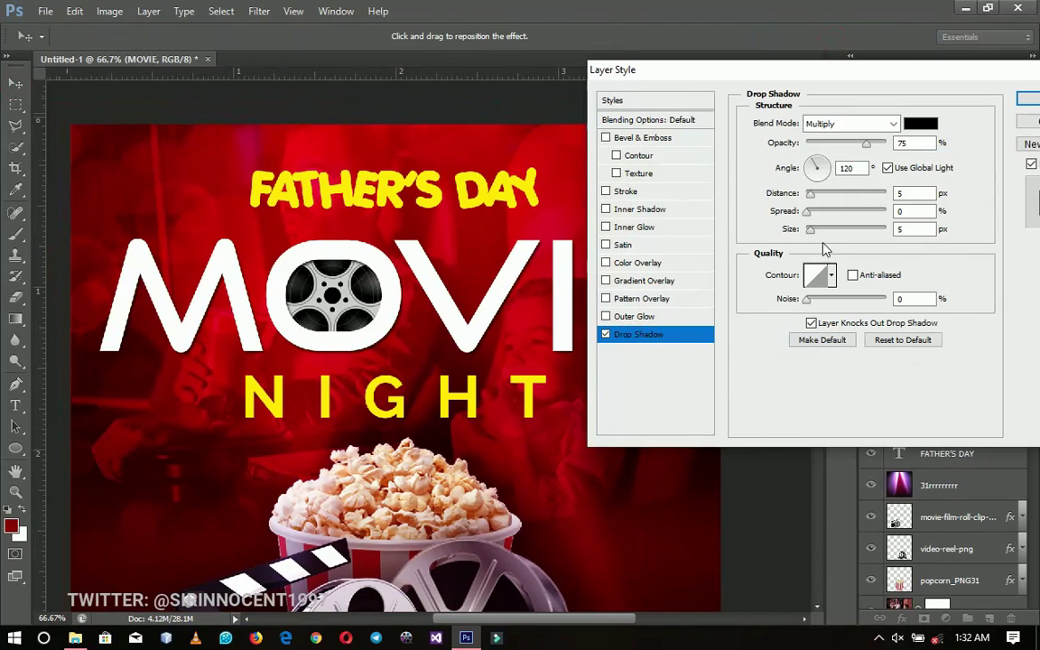
{"action": "left_click_drag", "start_coordinate": [817, 235], "coordinate": [835, 239]}
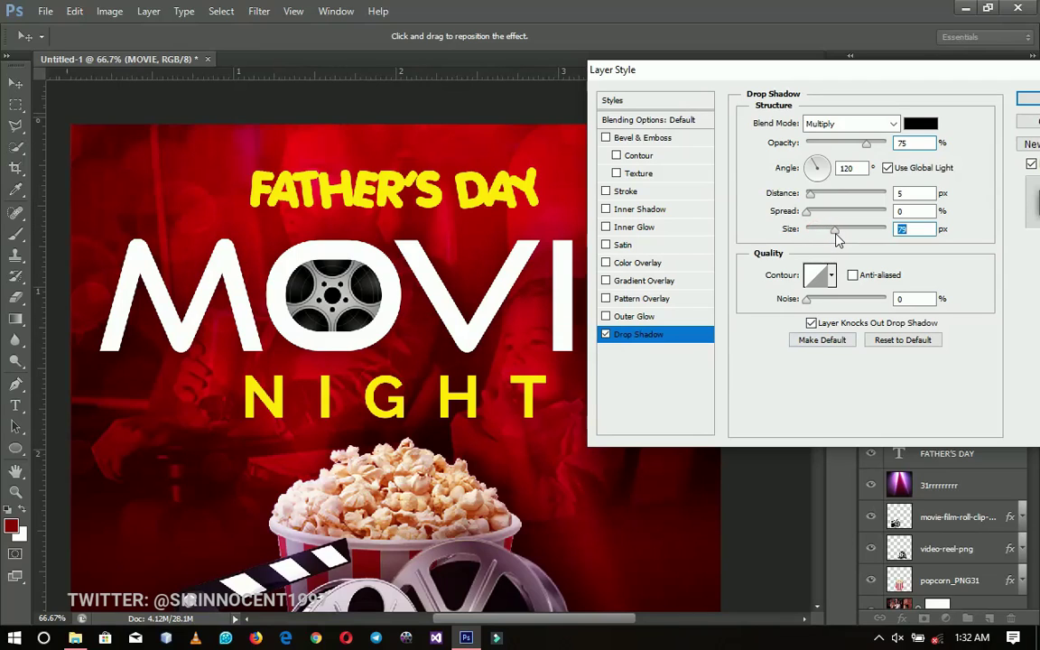
{"action": "left_click_drag", "start_coordinate": [837, 237], "coordinate": [842, 235]}
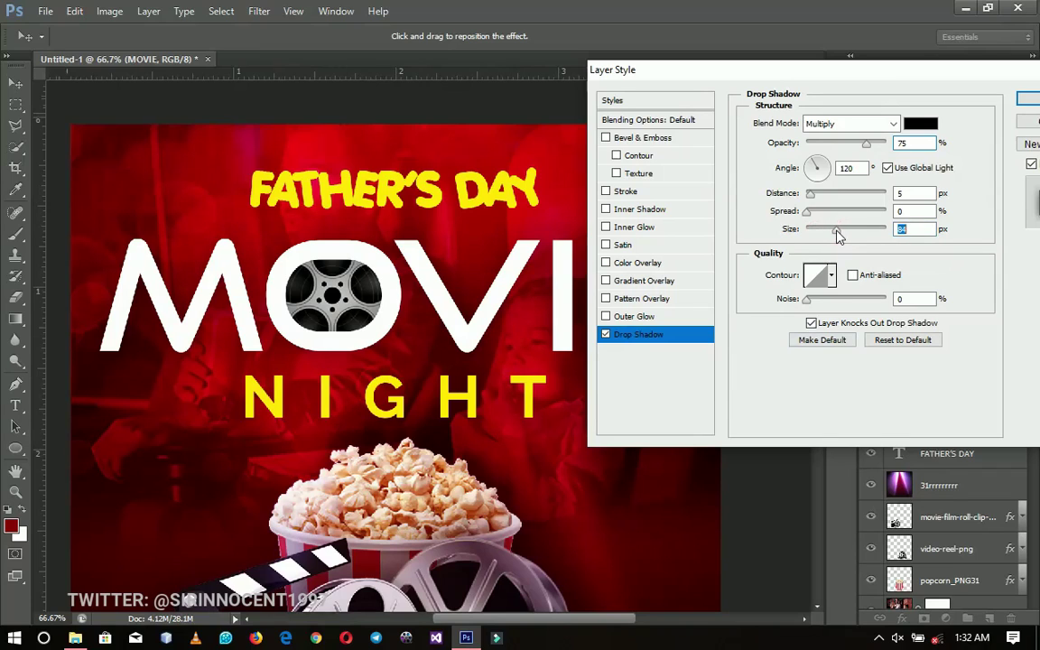
{"action": "left_click_drag", "start_coordinate": [837, 235], "coordinate": [842, 234]}
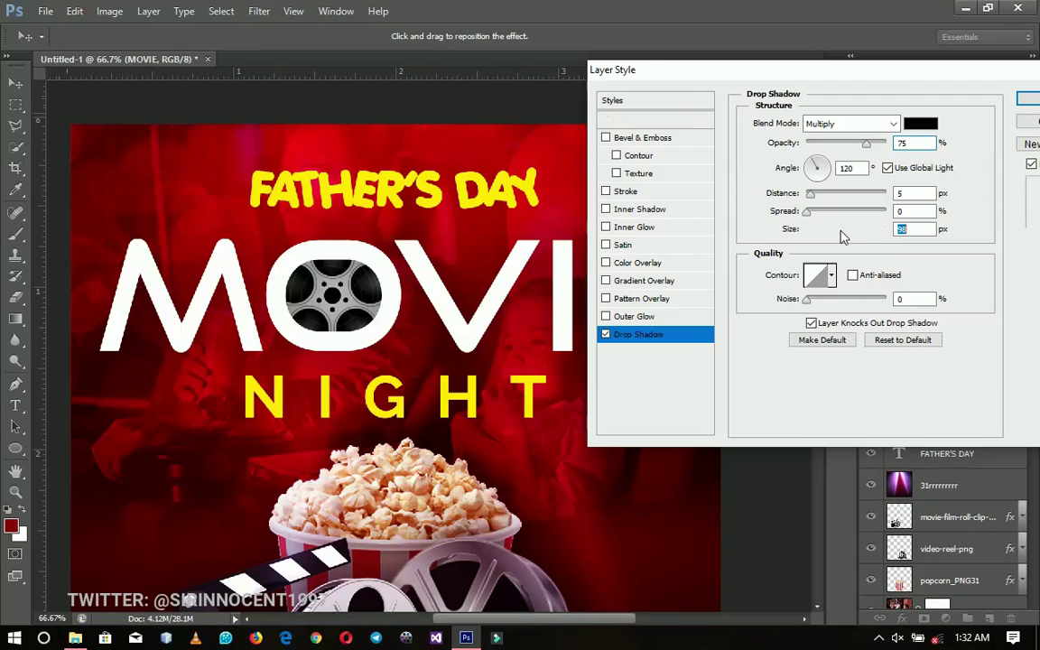
Step: Add a linear black-to-white gradient overlay at 50% opacity to the MOVIE text and apply the layer style
{"action": "left_click", "coordinate": [655, 283]}
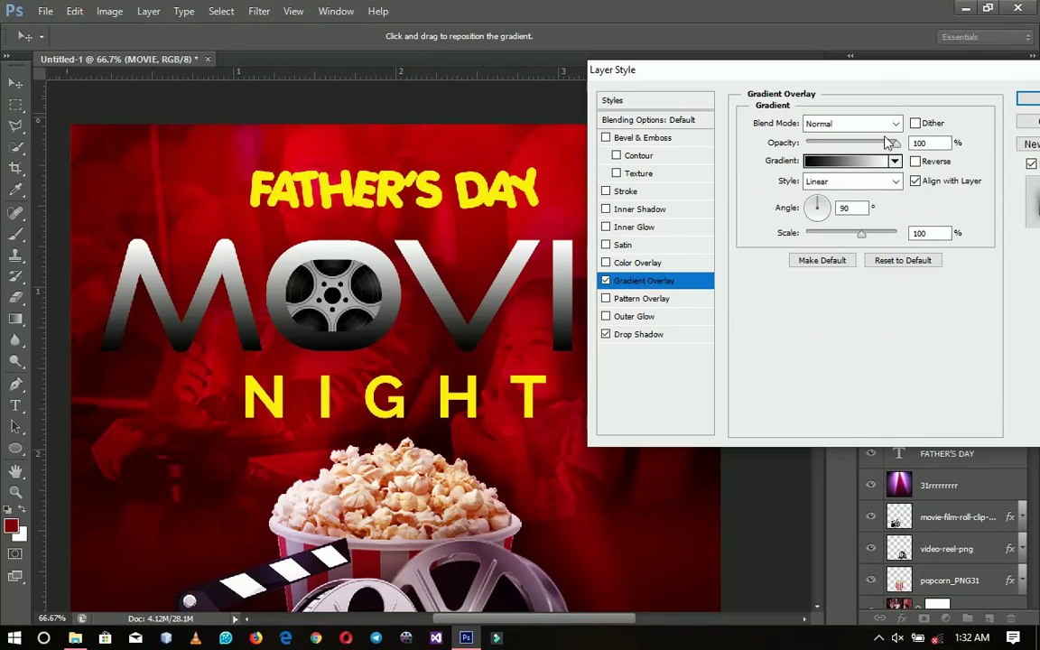
{"action": "left_click_drag", "start_coordinate": [892, 147], "coordinate": [858, 152]}
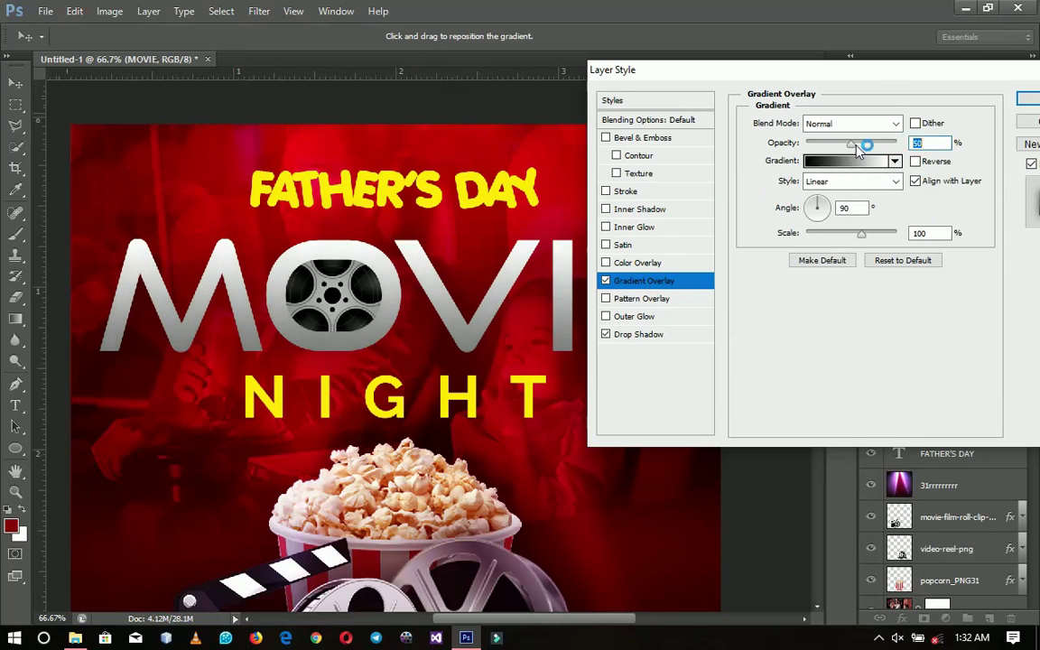
{"action": "left_click", "coordinate": [1036, 102]}
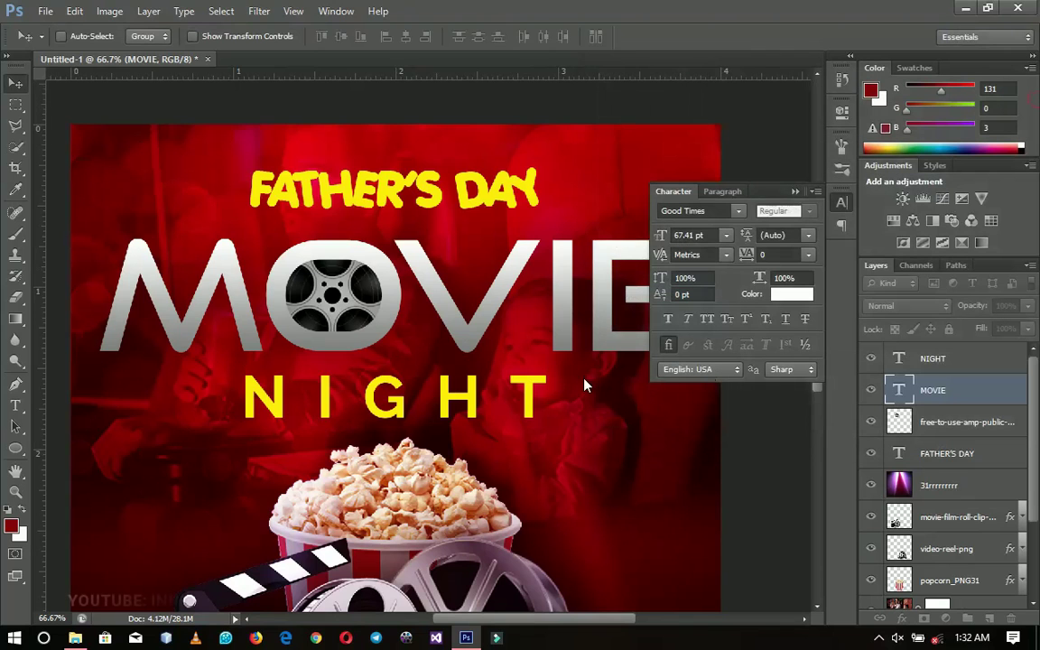
Step: Move the video-reel-png layer about 0.29 in to the right, away from the smaller film reel
{"action": "scroll", "coordinate": [569, 271], "scroll_direction": "down", "scroll_amount": 5}
{"action": "key", "text": "ctrl+space"}
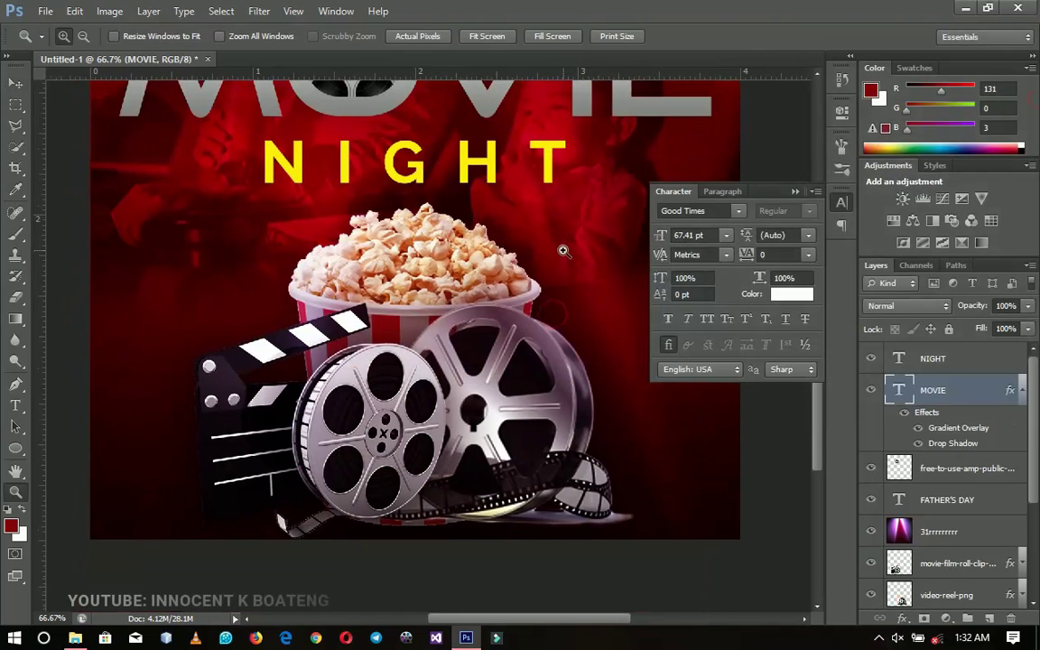
{"action": "left_click", "coordinate": [523, 312]}
{"action": "left_click", "coordinate": [525, 303], "text": "ctrl+alt"}
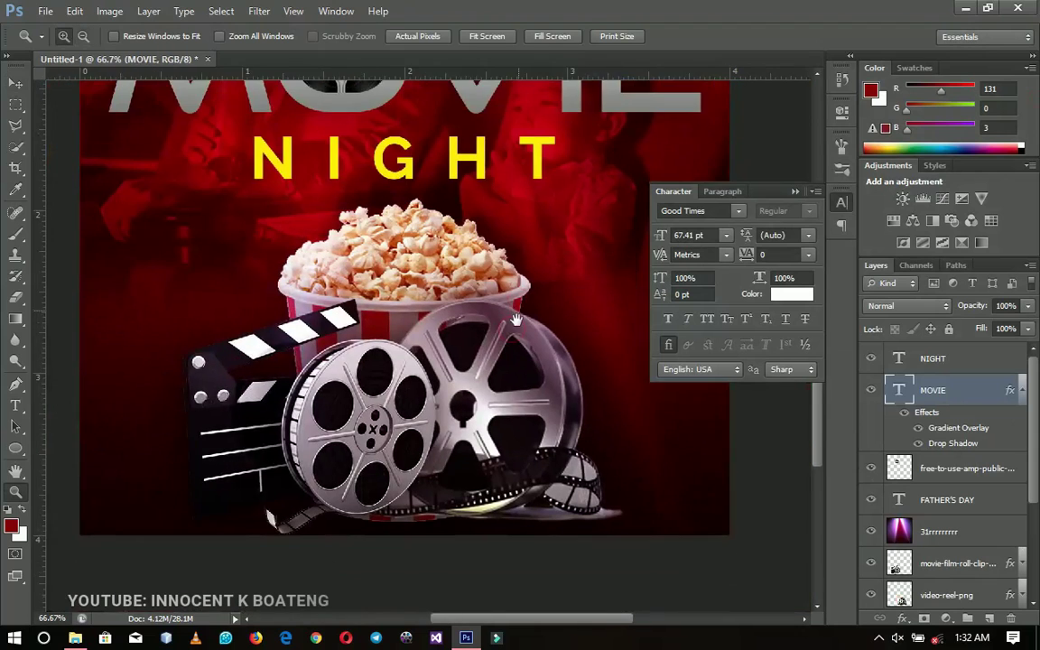
{"action": "left_click", "coordinate": [531, 278]}
{"action": "key", "text": "v"}
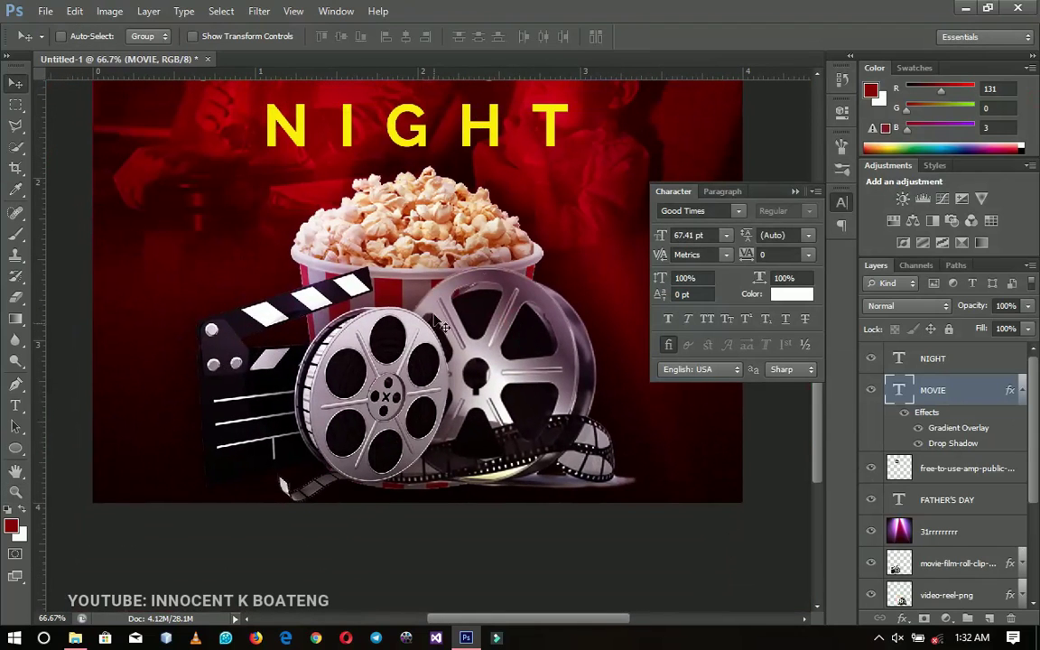
{"action": "left_click", "coordinate": [1022, 390]}
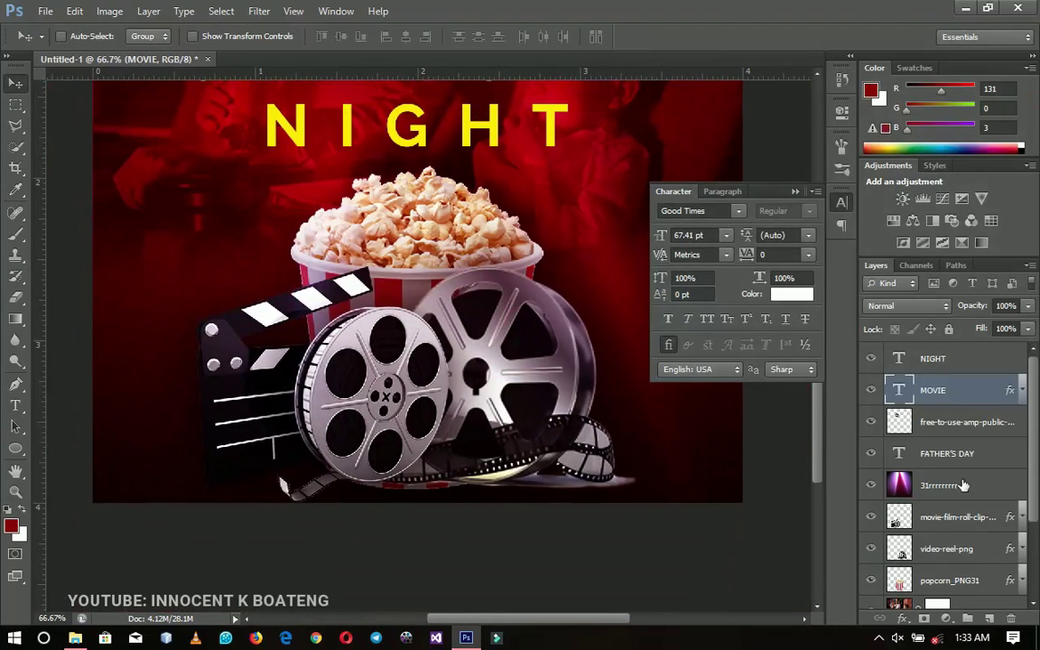
{"action": "left_click", "coordinate": [944, 522]}
{"action": "left_click", "coordinate": [901, 542]}
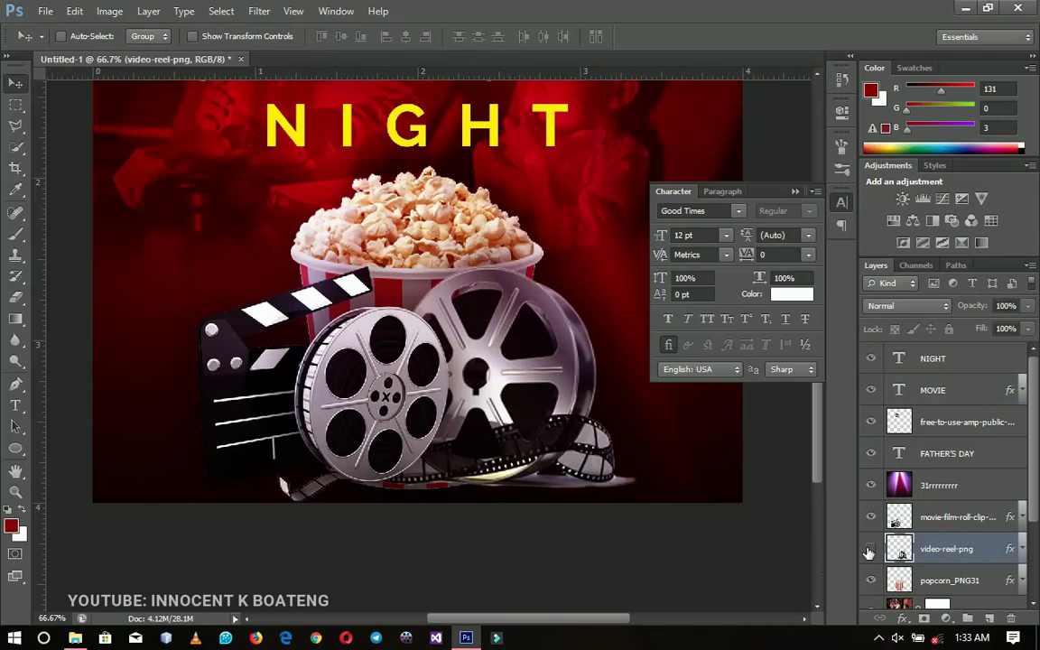
{"action": "left_click", "coordinate": [871, 548]}
{"action": "key", "text": "ctrl+z"}
{"action": "left_click_drag", "start_coordinate": [496, 413], "coordinate": [543, 413]}
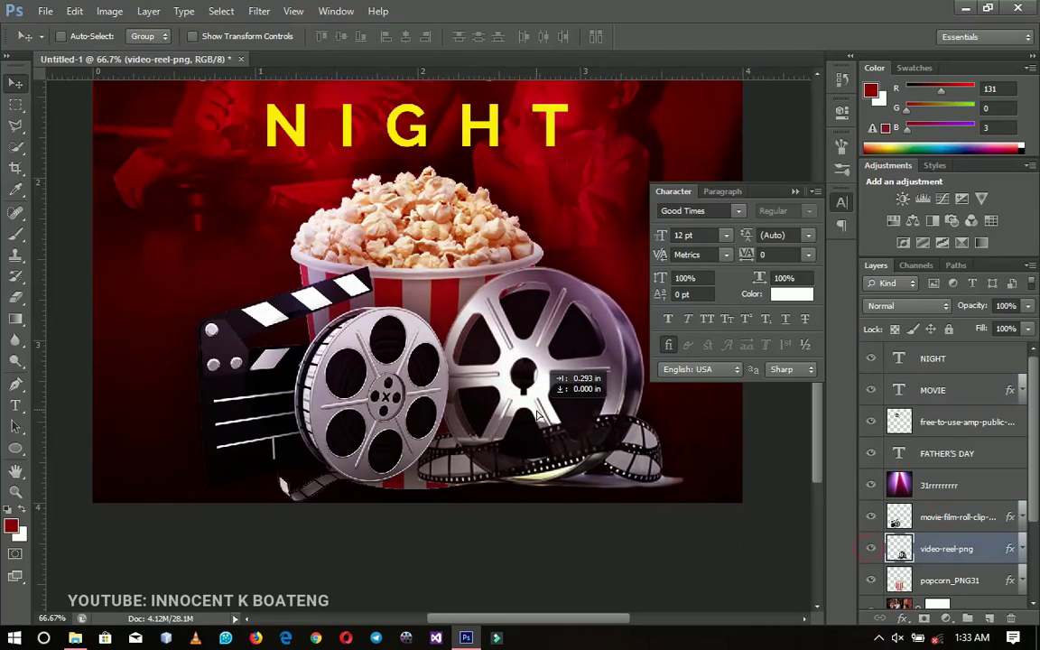
Step: Scale the clapperboard and video reel layers together to about 86% in front of the popcorn bucket
{"action": "left_click", "coordinate": [939, 526], "text": "shift"}
{"action": "key", "text": "ctrl+t"}
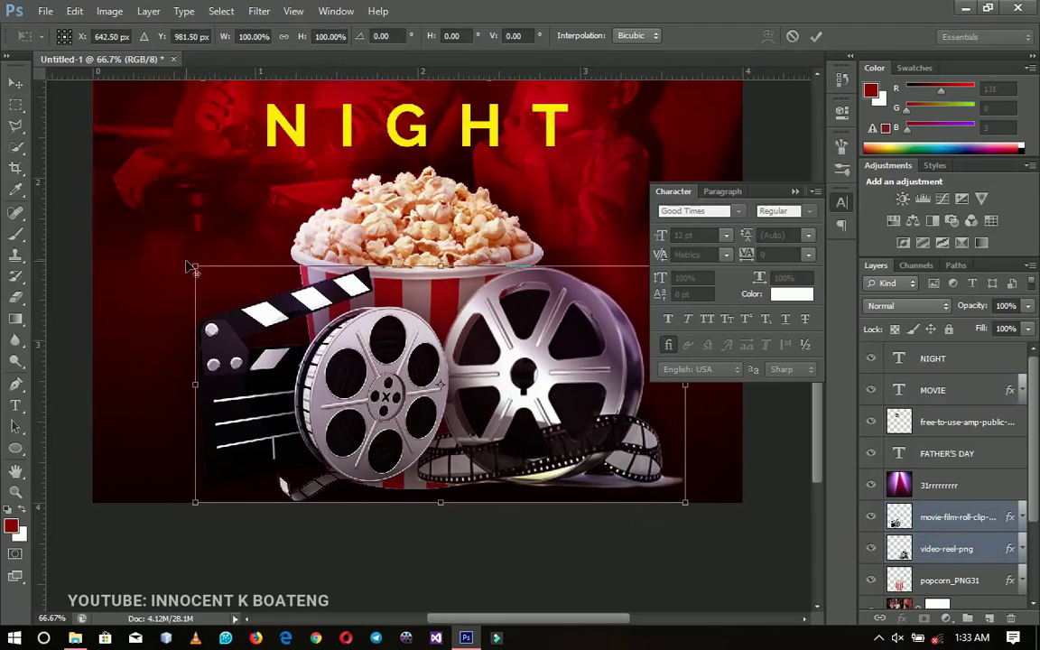
{"action": "left_click_drag", "start_coordinate": [194, 268], "coordinate": [234, 286]}
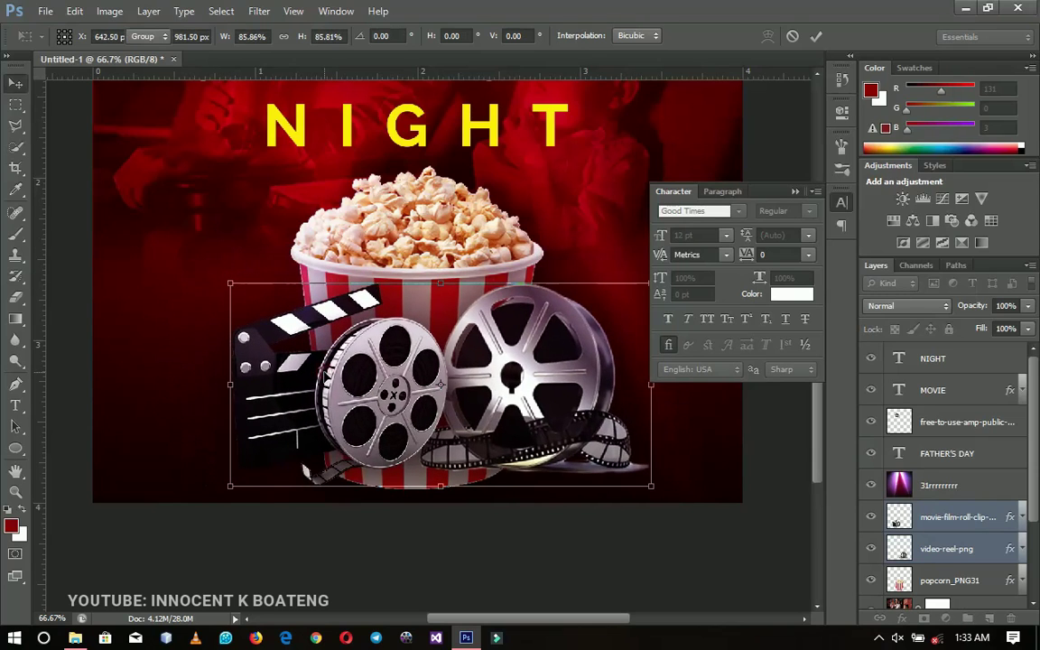
{"action": "key", "text": "Return"}
Step: Move the clapperboard layer about 0.12 in left, away from the larger film reel, and fine-tune the larger reel's position
{"action": "right_click", "coordinate": [369, 396]}
{"action": "left_click", "coordinate": [423, 424]}
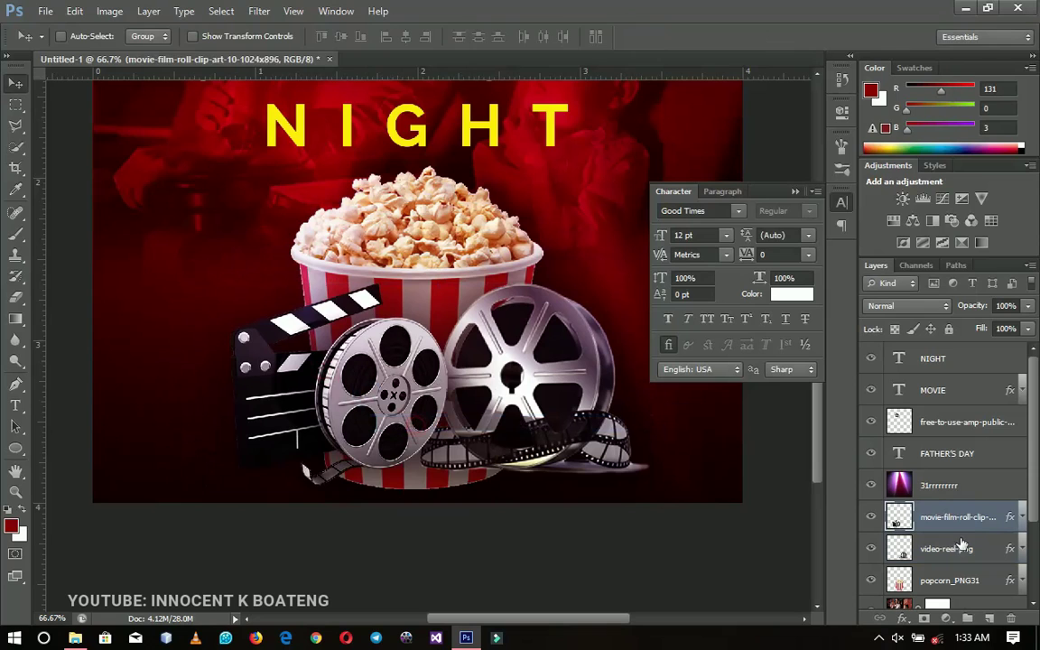
{"action": "mouse_move", "coordinate": [452, 464]}
{"action": "left_mouse_down"}
{"action": "mouse_move", "coordinate": [418, 455]}
{"action": "mouse_move", "coordinate": [438, 462]}
{"action": "left_mouse_up"}
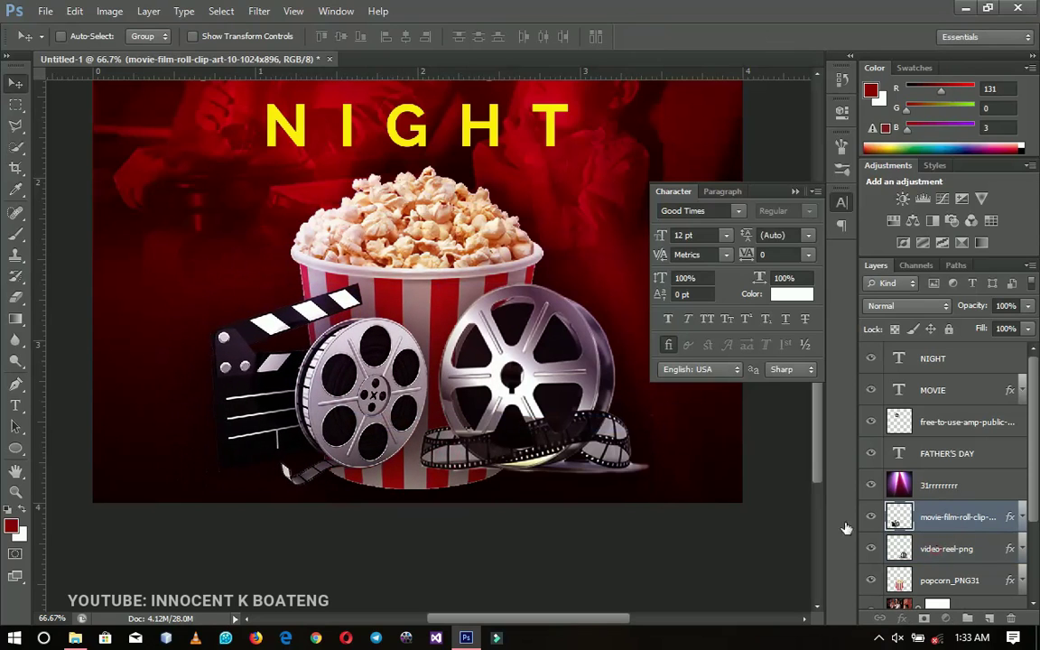
{"action": "left_click", "coordinate": [592, 437], "text": "ctrl"}
{"action": "mouse_move", "coordinate": [596, 437]}
{"action": "left_mouse_down"}
{"action": "mouse_move", "coordinate": [585, 430]}
{"action": "mouse_move", "coordinate": [593, 435]}
{"action": "left_mouse_up"}
Step: Nudge the clapperboard and video reel layers together about 18 px down in front of the popcorn bucket
{"action": "left_click", "coordinate": [960, 522], "text": "shift"}
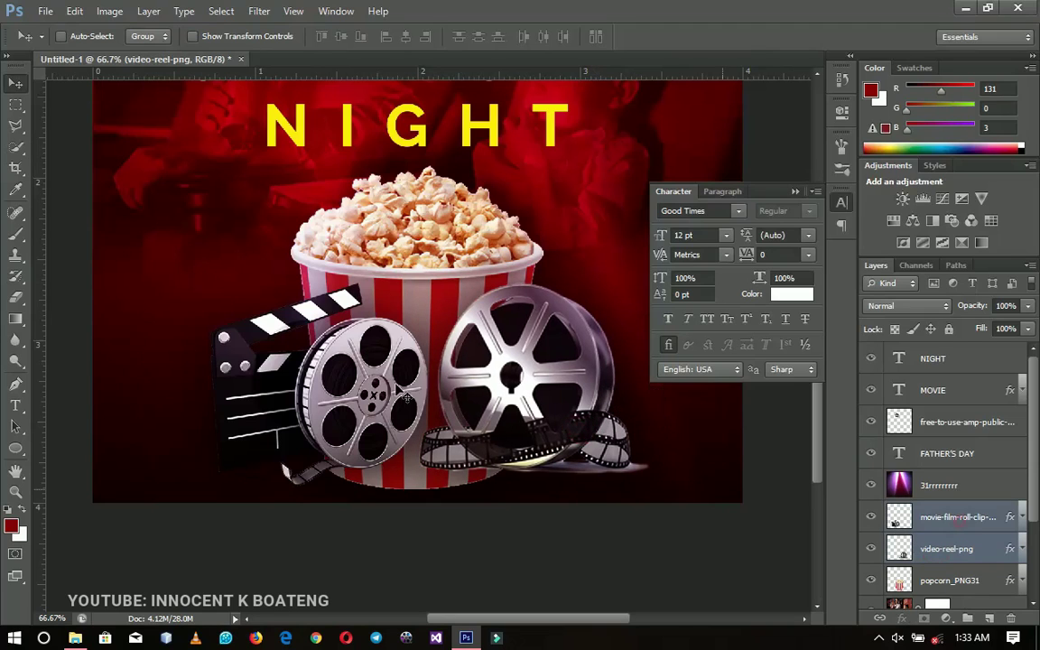
{"action": "key", "text": "Down"}
{"action": "key", "text": "Down"}
{"action": "key", "text": "Down"}
{"action": "key", "text": "Down"}
{"action": "key", "text": "Down"}
{"action": "key", "text": "Down"}
{"action": "key", "text": "Down"}
{"action": "key", "text": "Down"}
{"action": "key", "text": "Down"}
{"action": "key", "text": "Down"}
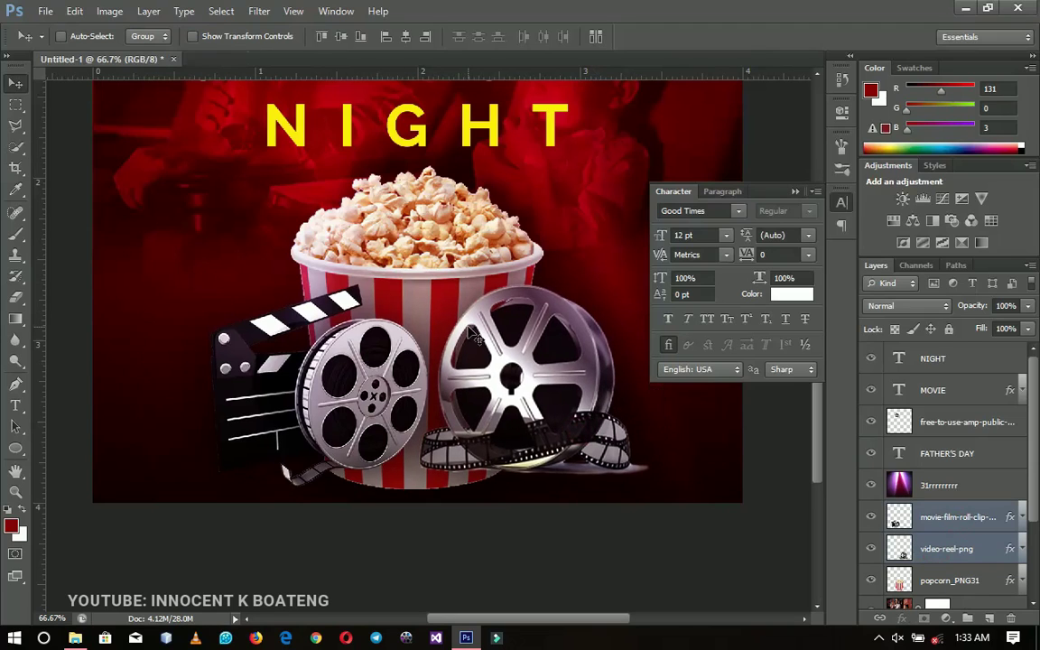
{"action": "key", "text": "Down"}
{"action": "key", "text": "Down"}
{"action": "key", "text": "Down"}
{"action": "key", "text": "Down"}
{"action": "key", "text": "Down"}
{"action": "key", "text": "Down"}
{"action": "key", "text": "Down"}
{"action": "key", "text": "Down"}
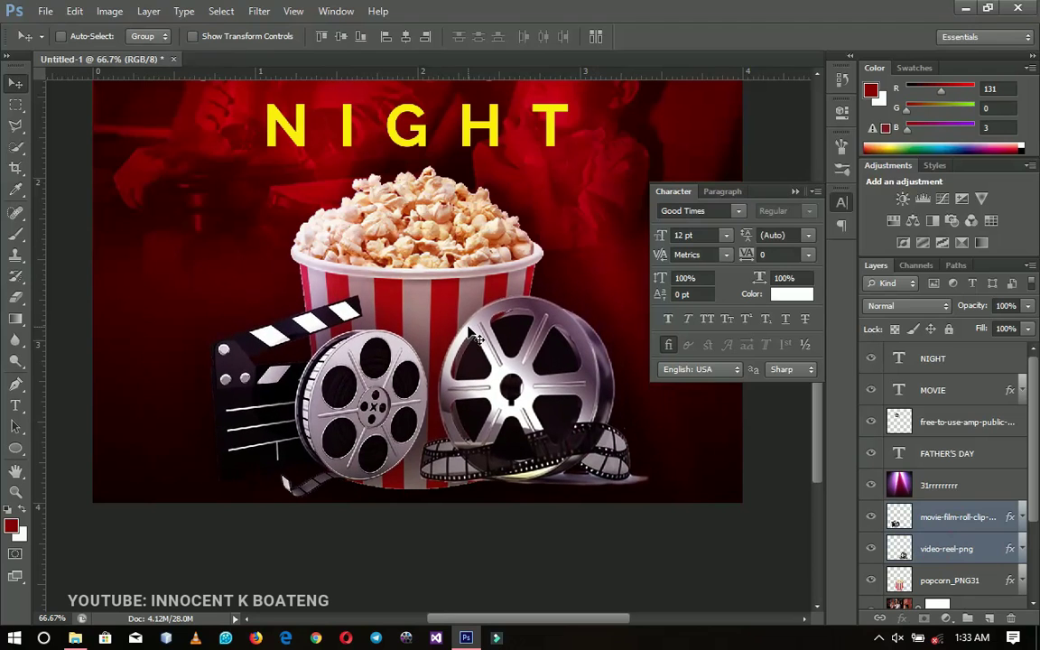
Step: Place the light-burst-fireworks lens flare image from the Father's day folder above the 31rrrrrrrr layer, over the upper part of the larger film reel
{"action": "scroll", "coordinate": [454, 316], "scroll_direction": "down", "scroll_amount": 3}
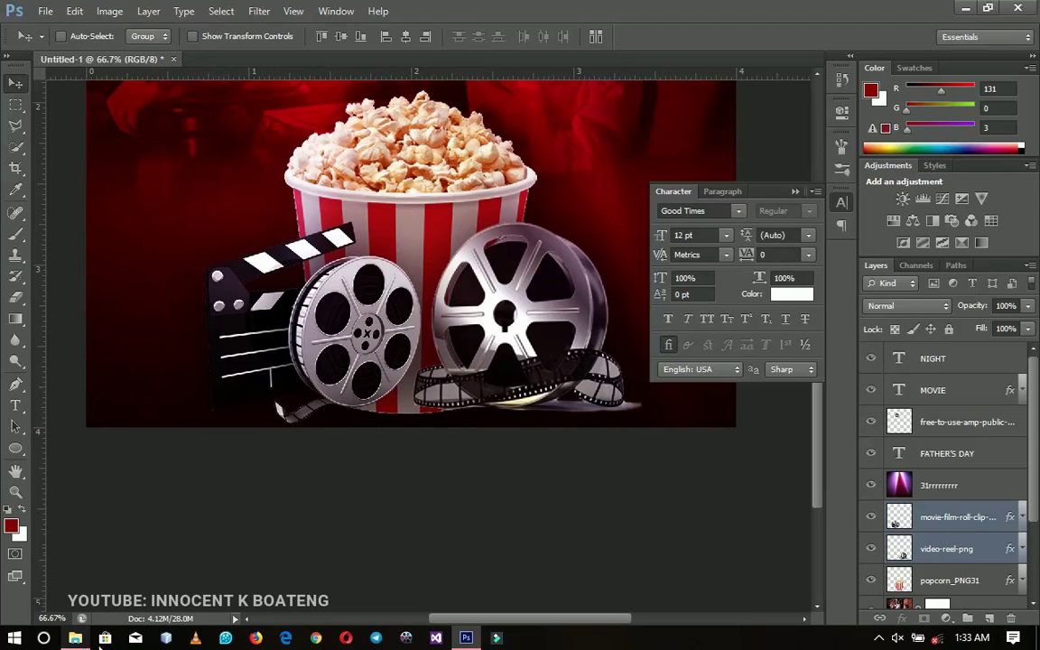
{"action": "left_click", "coordinate": [942, 485]}
{"action": "left_click", "coordinate": [872, 486]}
{"action": "left_click", "coordinate": [871, 486]}
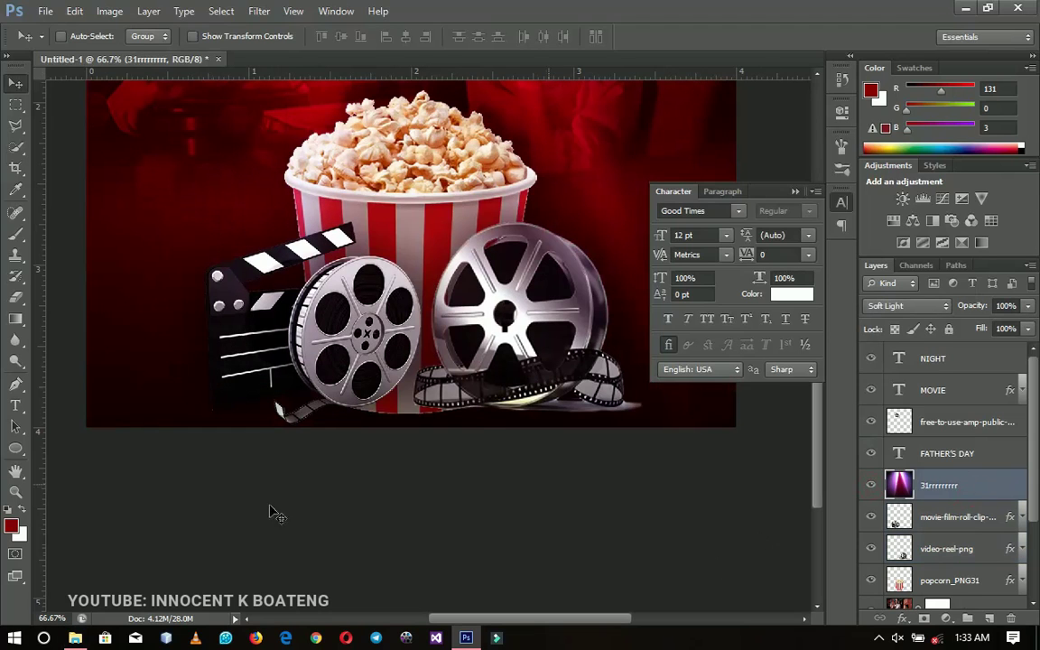
{"action": "left_click", "coordinate": [75, 639]}
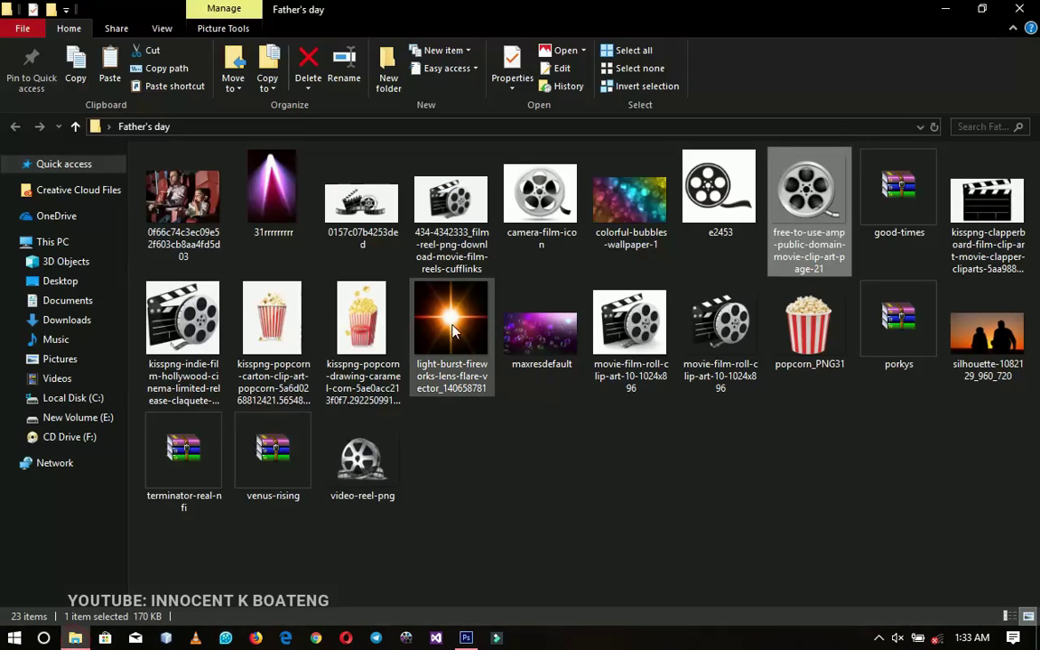
{"action": "left_click_drag", "start_coordinate": [448, 330], "coordinate": [479, 492]}
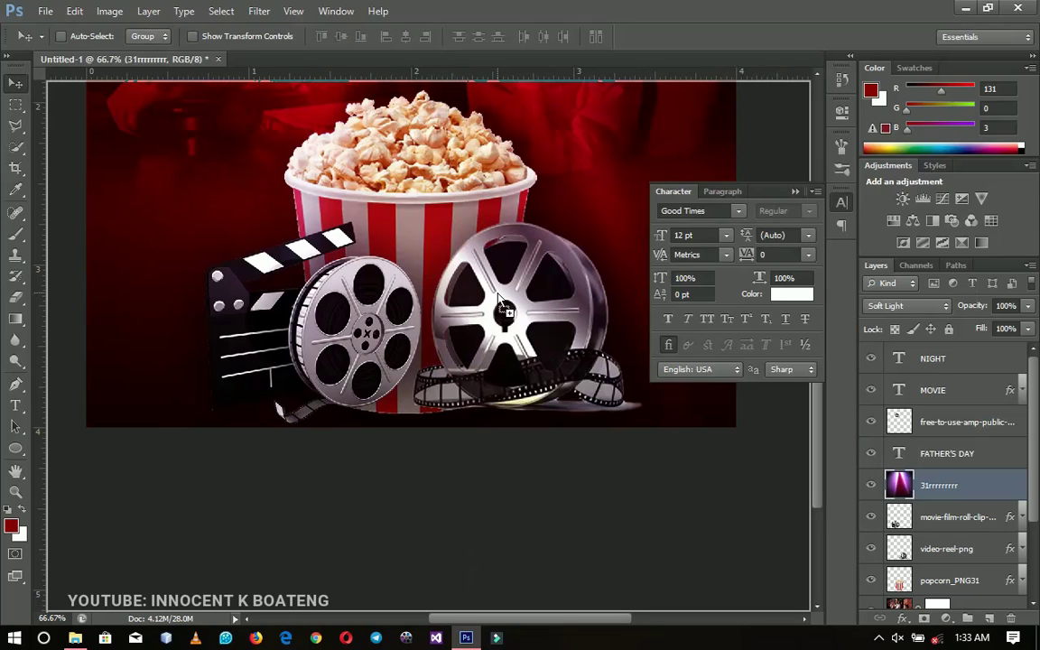
{"action": "left_click_drag", "start_coordinate": [503, 305], "coordinate": [503, 304]}
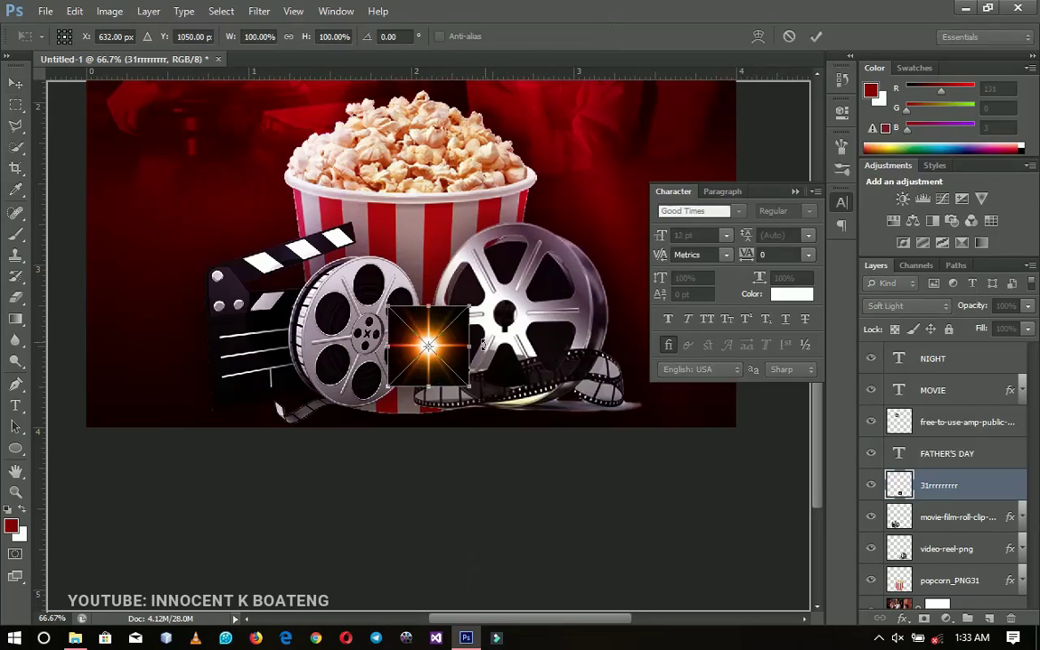
{"action": "left_click_drag", "start_coordinate": [392, 313], "coordinate": [484, 218]}
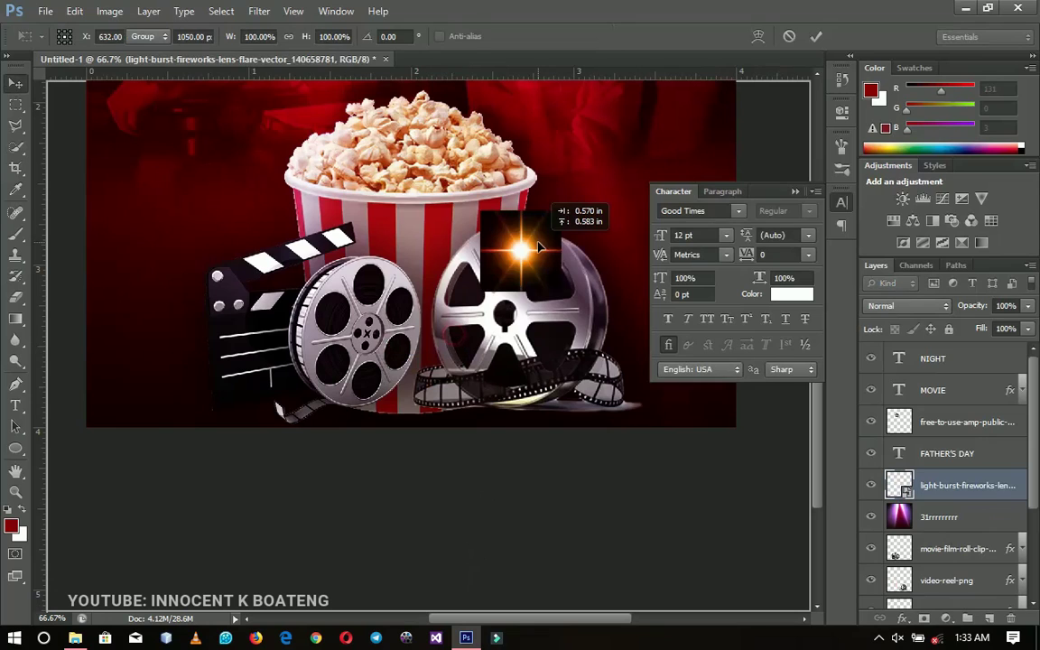
{"action": "key", "text": "Return"}
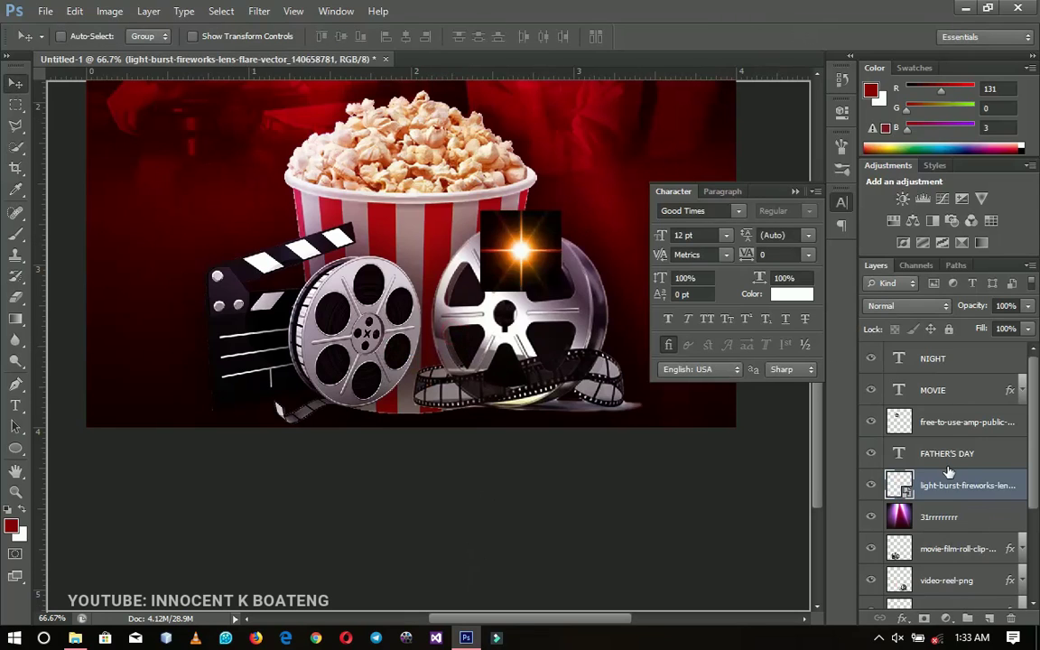
Step: Rasterize the light burst layer and set its blend mode to Screen
{"action": "right_click", "coordinate": [945, 486]}
{"action": "left_click", "coordinate": [794, 225]}
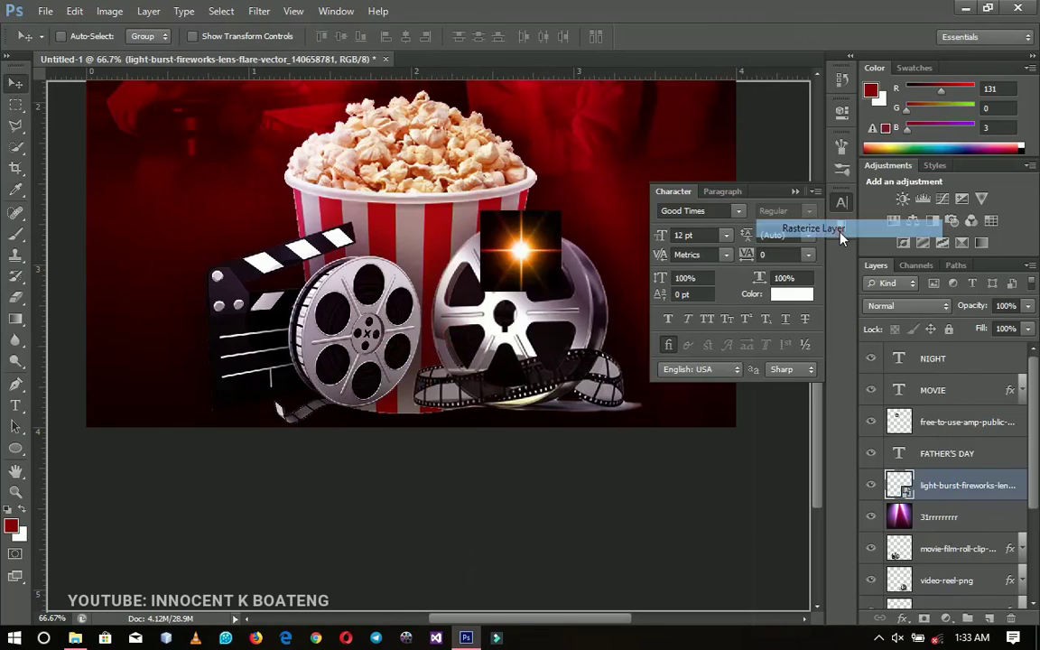
{"action": "left_click", "coordinate": [900, 307]}
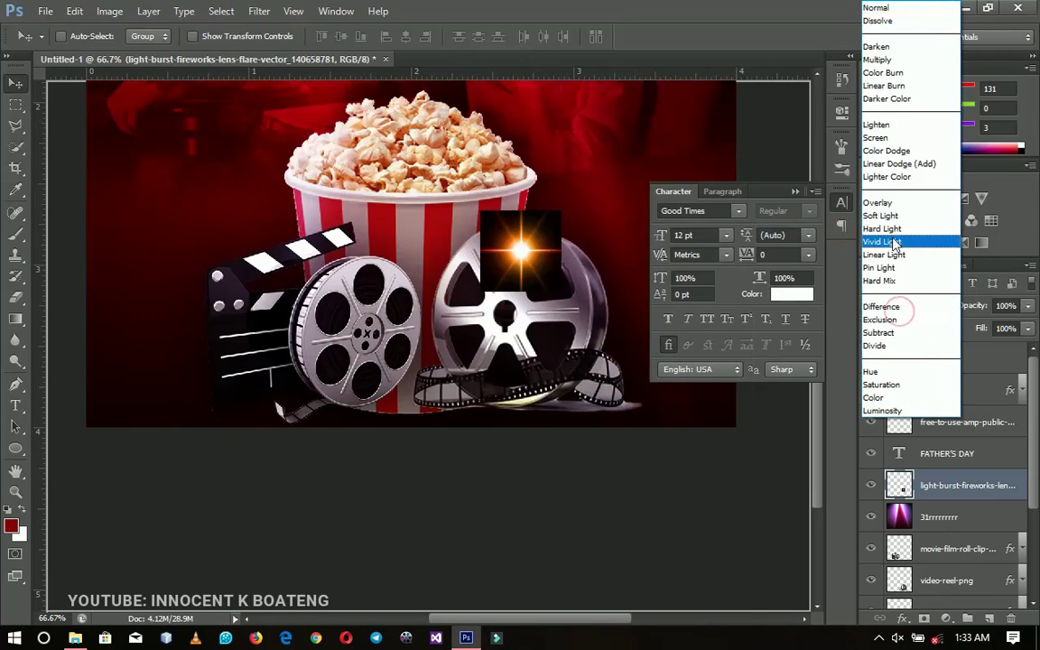
{"action": "left_click", "coordinate": [877, 137]}
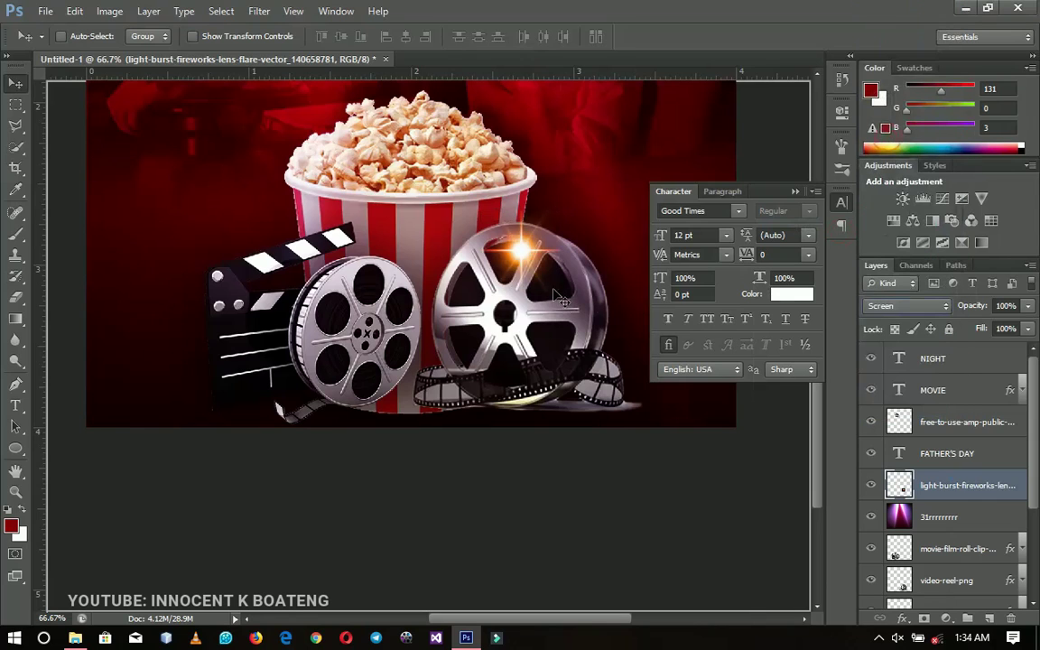
Step: Enlarge the light burst to about 247% and shift it slightly to sit on the larger reel's upper rim
{"action": "key", "text": "ctrl+t"}
{"action": "left_click_drag", "start_coordinate": [566, 212], "coordinate": [650, 169]}
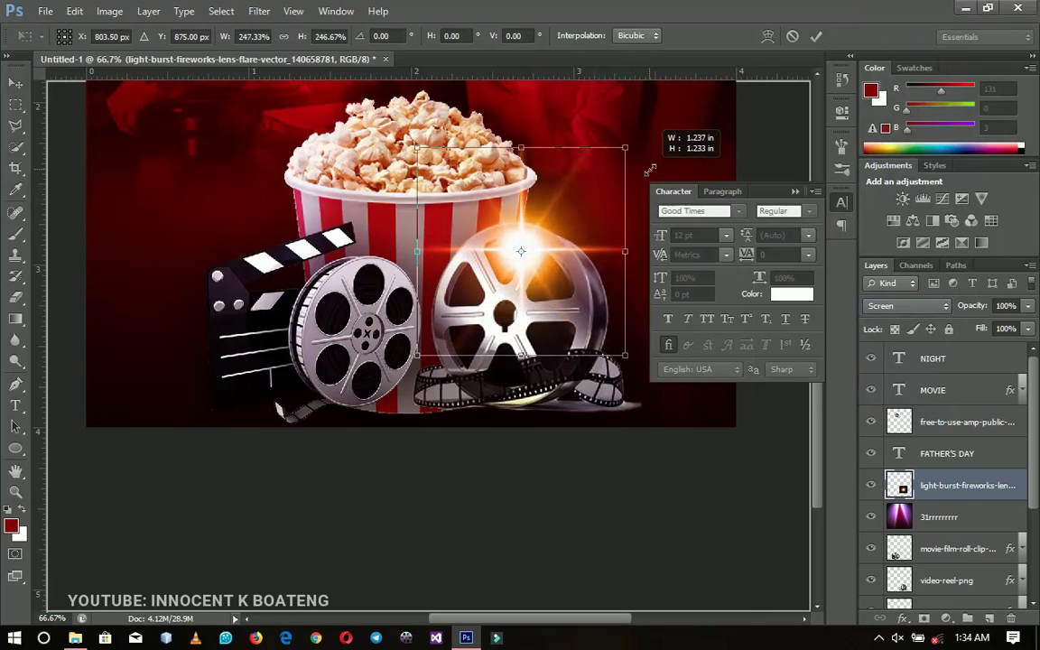
{"action": "key", "text": "Return"}
{"action": "left_click_drag", "start_coordinate": [560, 289], "coordinate": [552, 276]}
Step: Apply a Gaussian Blur with a 7.8 px radius to the light burst layer
{"action": "key", "text": "b"}
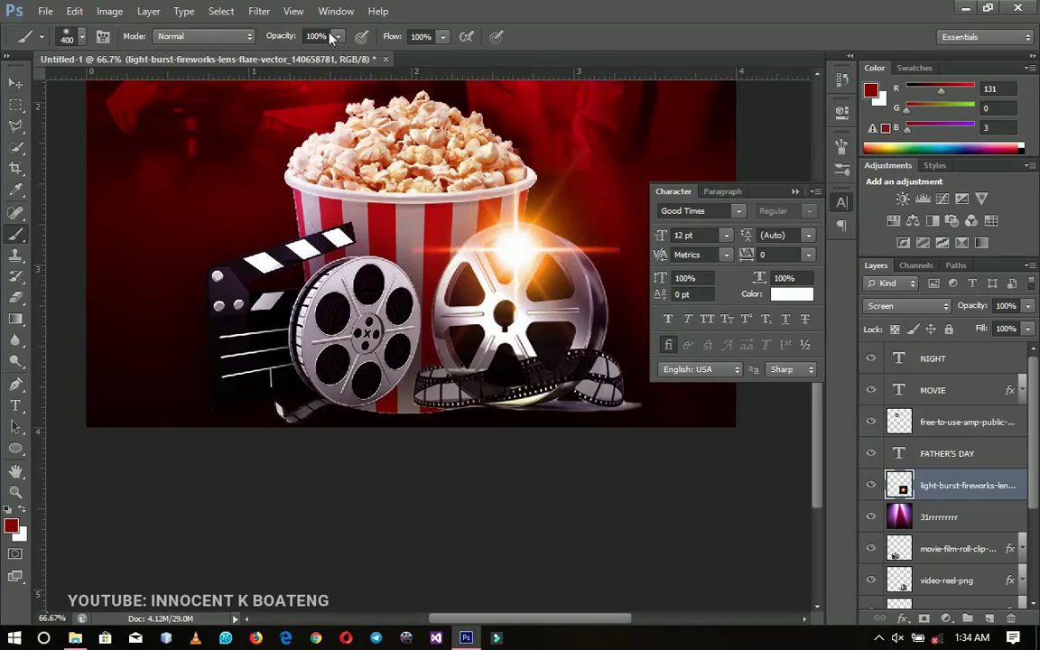
{"action": "left_click", "coordinate": [260, 11]}
{"action": "mouse_move", "coordinate": [309, 176]}
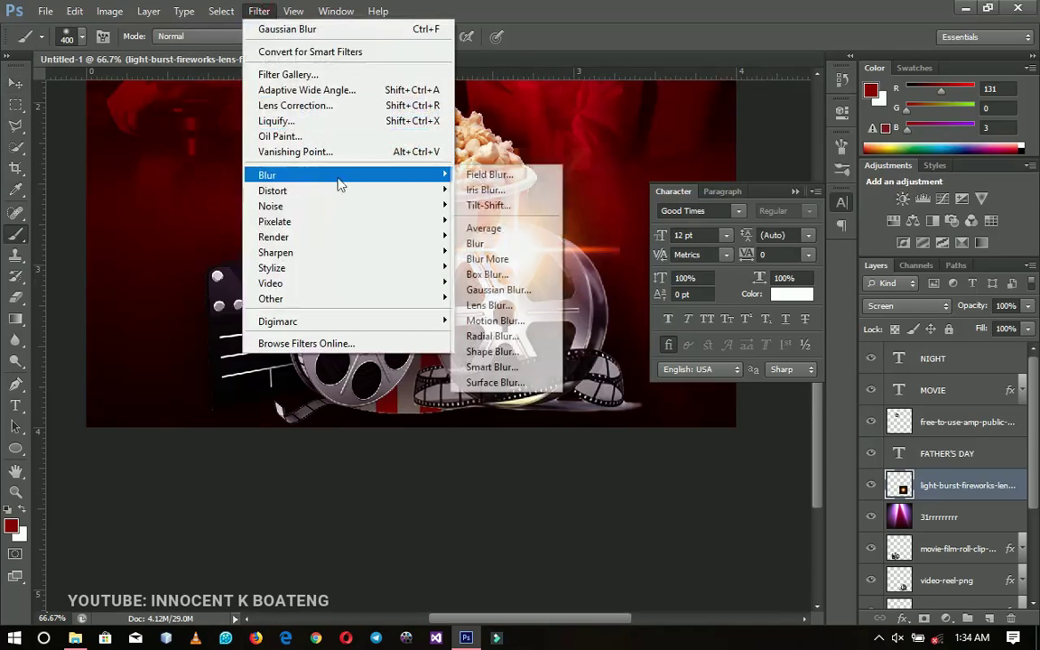
{"action": "left_click", "coordinate": [498, 290]}
{"action": "left_click_drag", "start_coordinate": [452, 125], "coordinate": [709, 183]}
{"action": "mouse_move", "coordinate": [713, 426]}
{"action": "left_mouse_down"}
{"action": "mouse_move", "coordinate": [704, 424]}
{"action": "mouse_move", "coordinate": [720, 431]}
{"action": "left_mouse_up"}
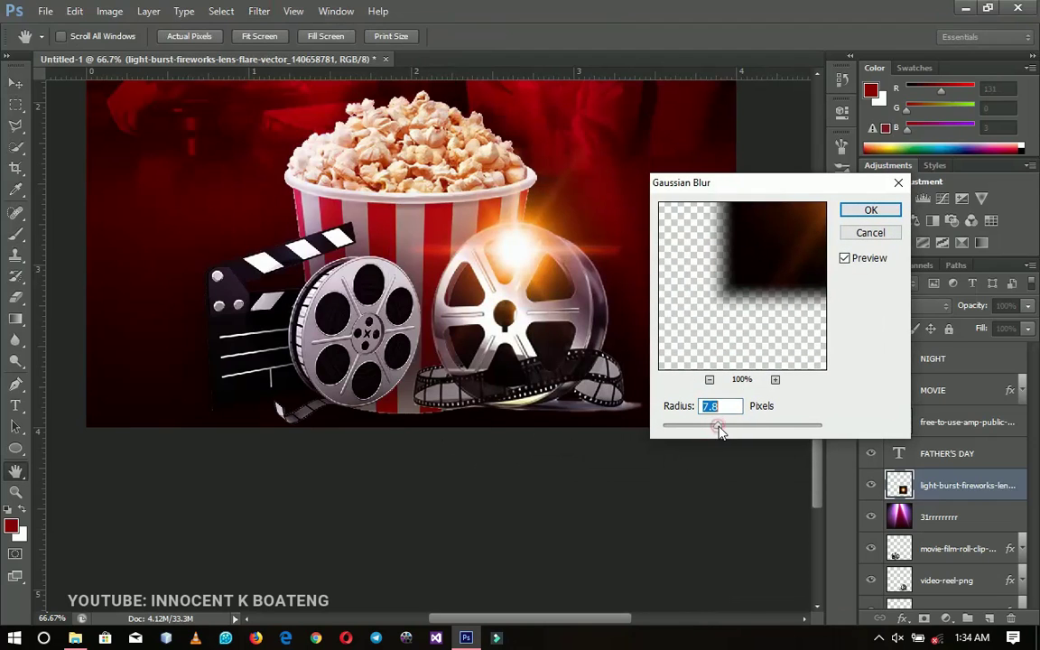
{"action": "left_click", "coordinate": [869, 210]}
{"action": "key", "text": "b"}
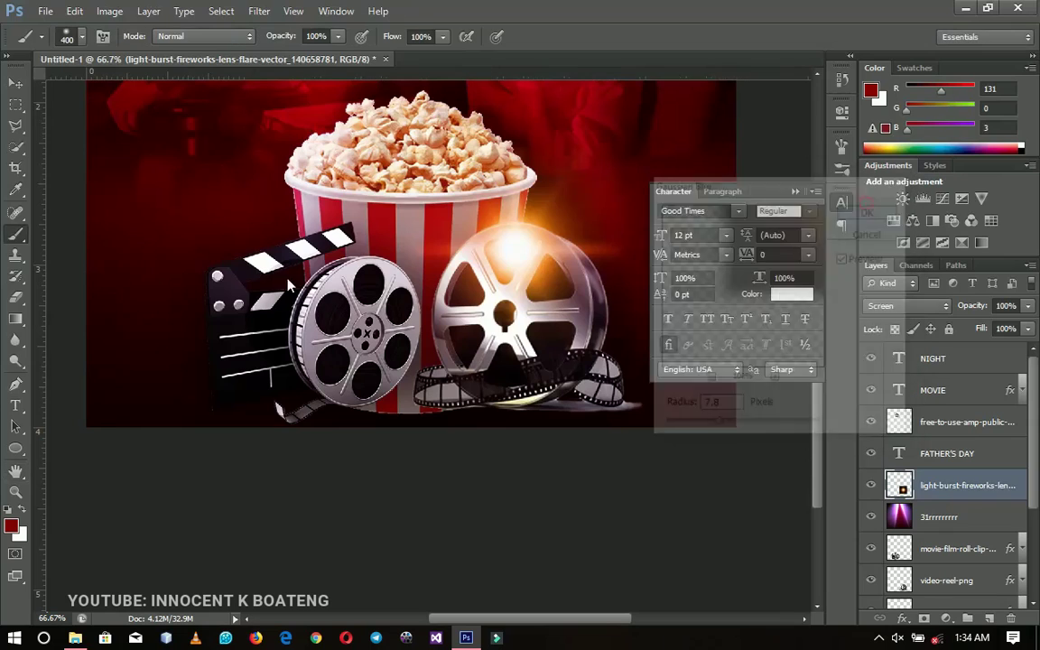
Step: Scale the blurred light burst down to about 87% around its centre
{"action": "left_click", "coordinate": [24, 83]}
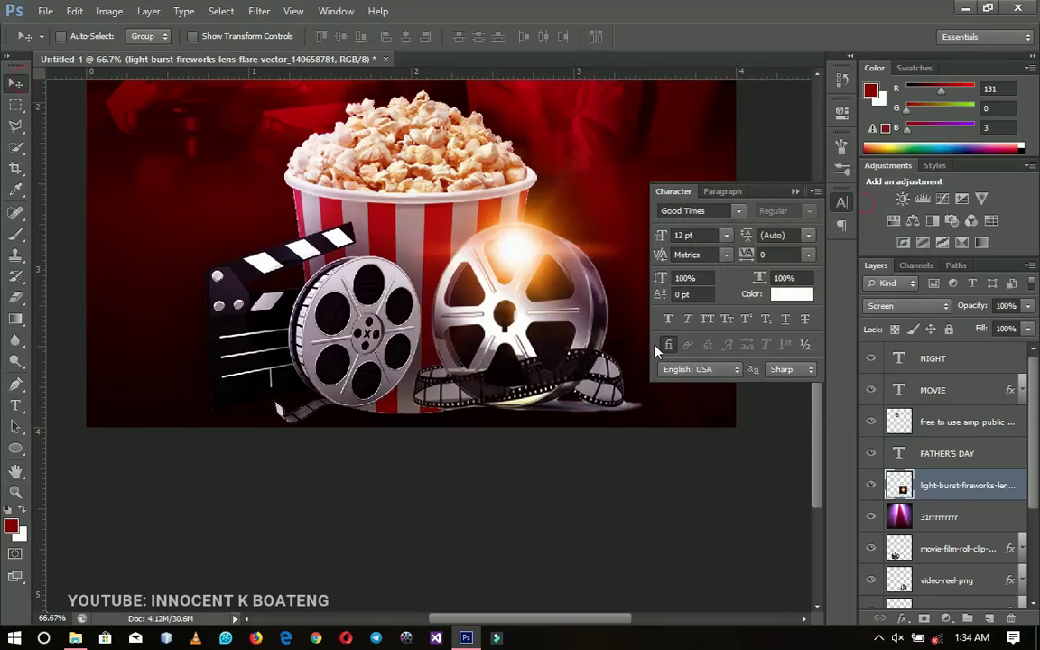
{"action": "key", "text": "ctrl+t"}
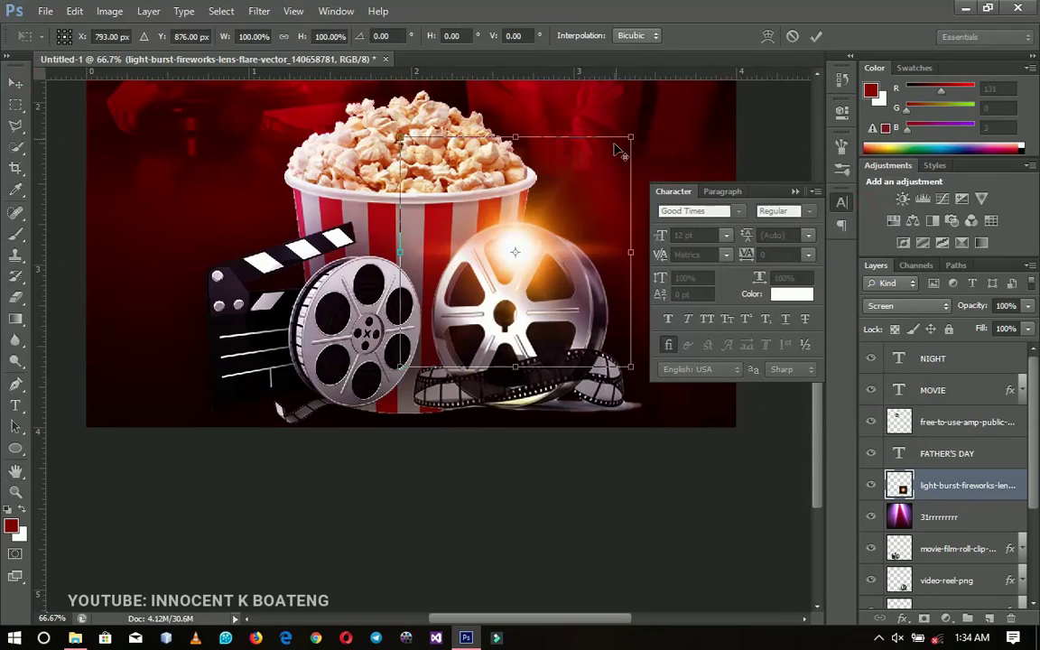
{"action": "left_click_drag", "start_coordinate": [632, 134], "coordinate": [616, 155]}
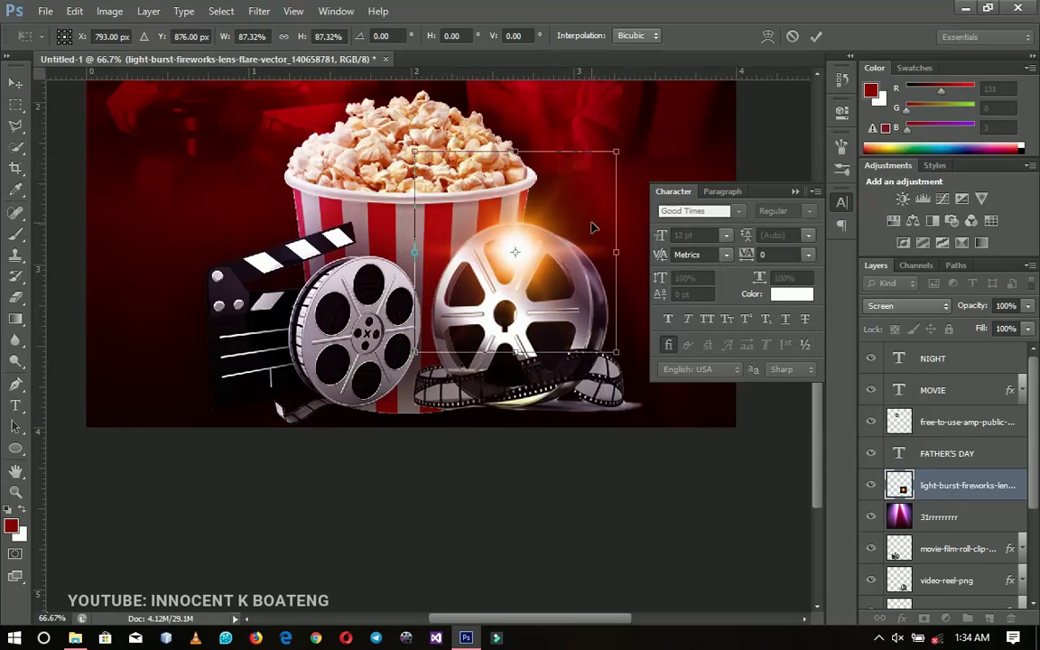
{"action": "key", "text": "Return"}
Step: Duplicate the light burst onto the top of the smaller film reel and recolour the copy blue with a hue shift of +173
{"action": "key", "text": "ctrl+j"}
{"action": "left_click_drag", "start_coordinate": [511, 230], "coordinate": [400, 290]}
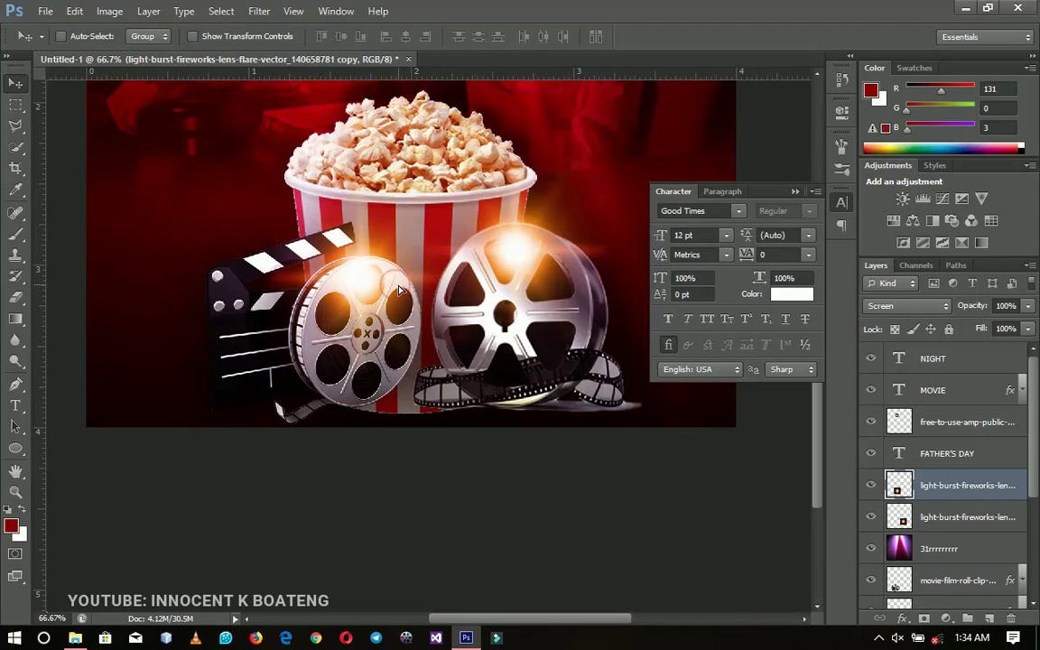
{"action": "key", "text": "ctrl+u"}
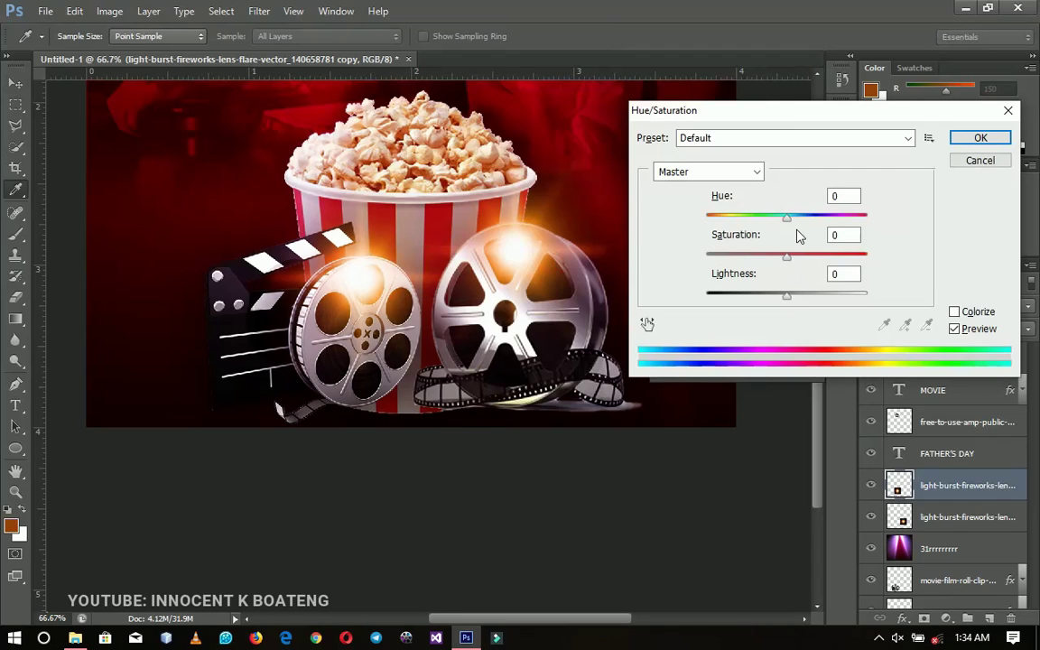
{"action": "left_click_drag", "start_coordinate": [786, 221], "coordinate": [868, 231]}
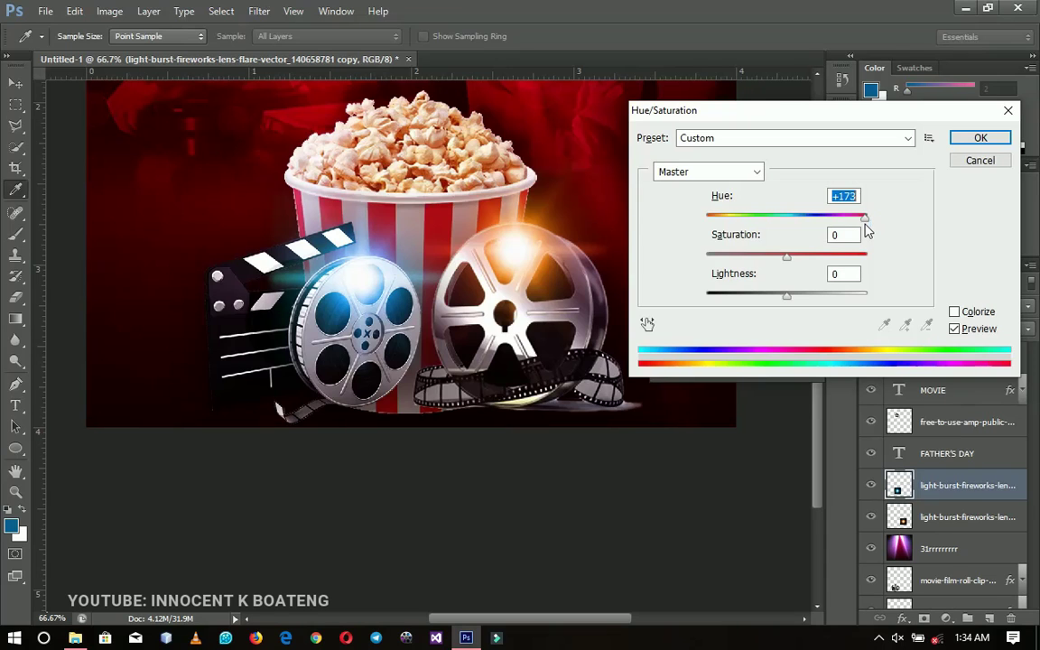
{"action": "left_click", "coordinate": [981, 137]}
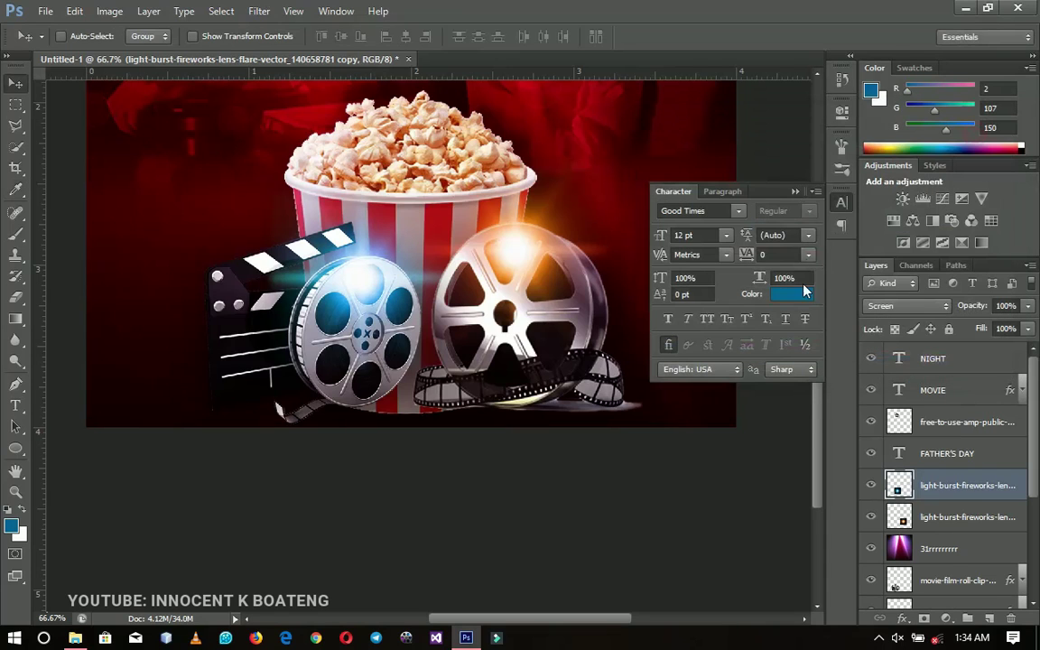
Step: Add a layer mask to the blue light burst copy and brush black over its outer edge beside the clapperboard
{"action": "left_click", "coordinate": [922, 621]}
{"action": "key", "text": "b"}
{"action": "left_click_drag", "start_coordinate": [192, 277], "coordinate": [174, 325]}
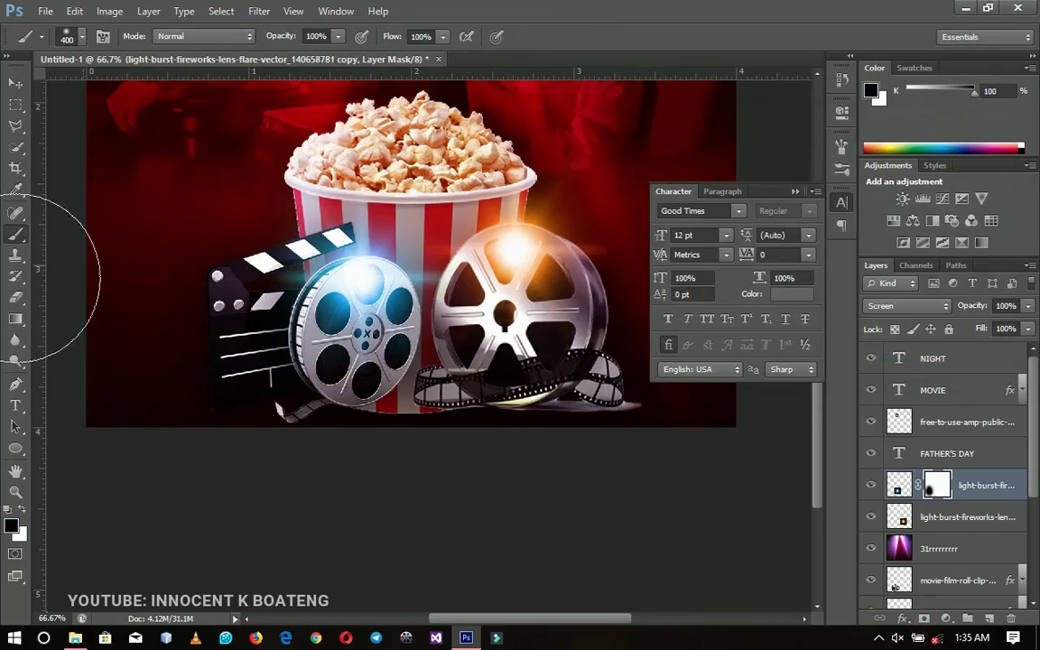
{"action": "left_click", "coordinate": [16, 82]}
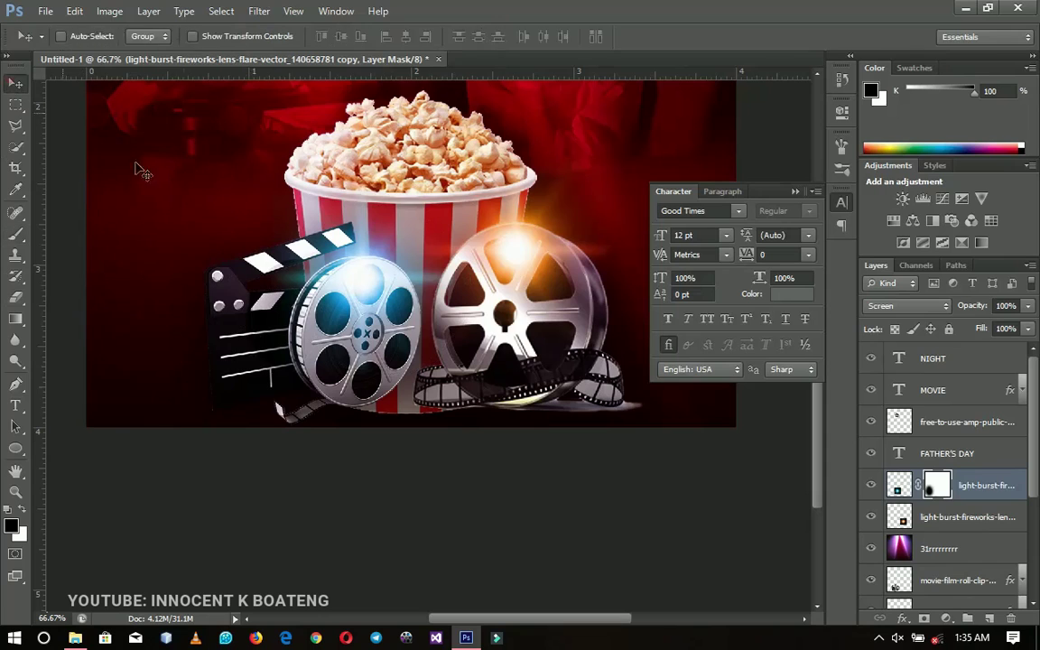
{"action": "key", "text": "z"}
{"action": "left_click", "coordinate": [467, 390], "text": "alt"}
{"action": "left_click", "coordinate": [467, 390], "text": "alt"}
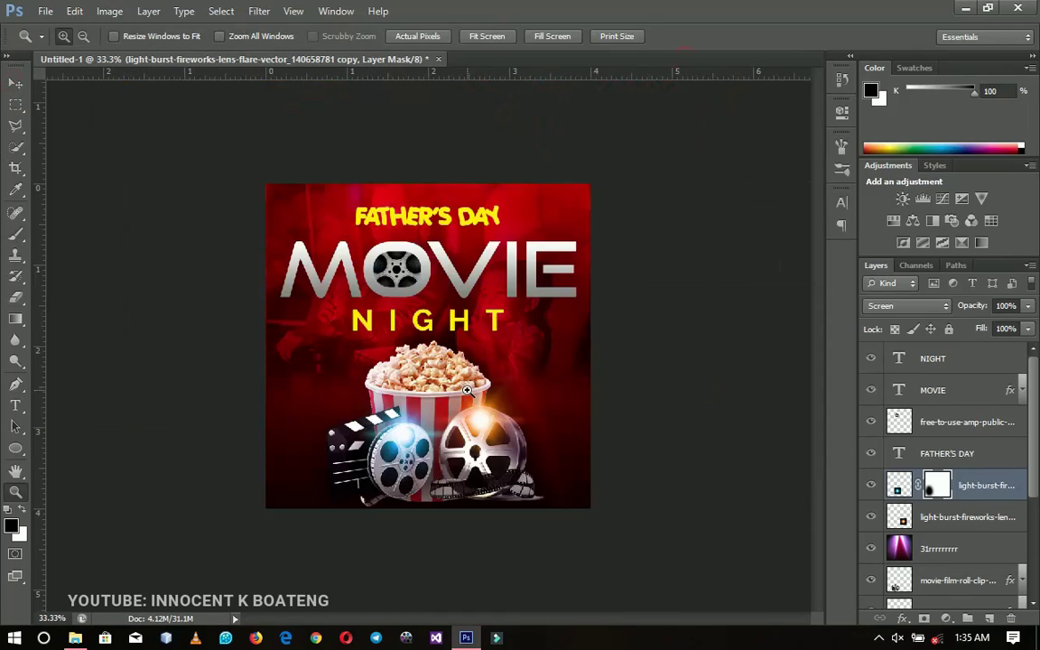